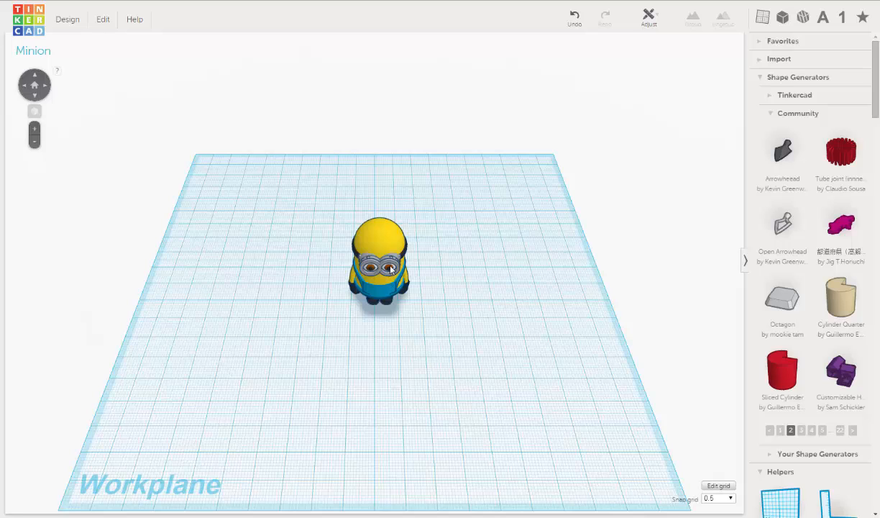
Delete the minion's left eyeball from inside its goggle.
left_click(391, 269)
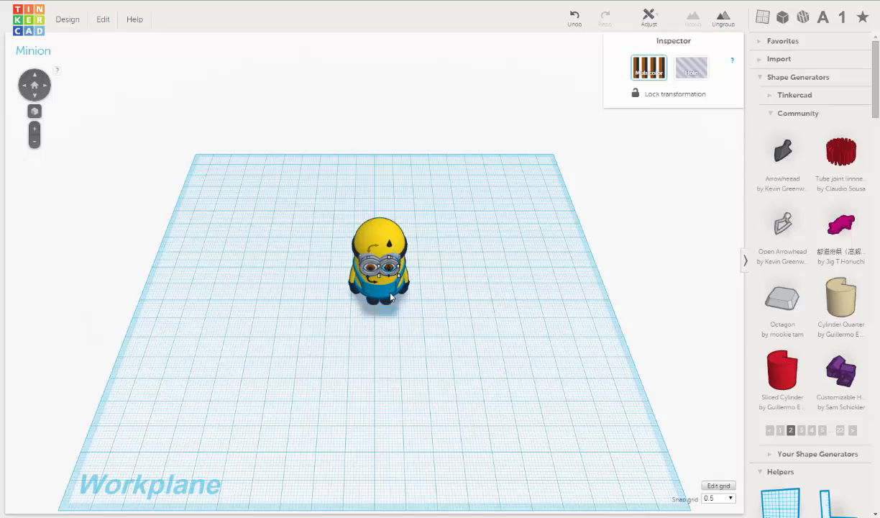
scroll(392, 251, "up", 5)
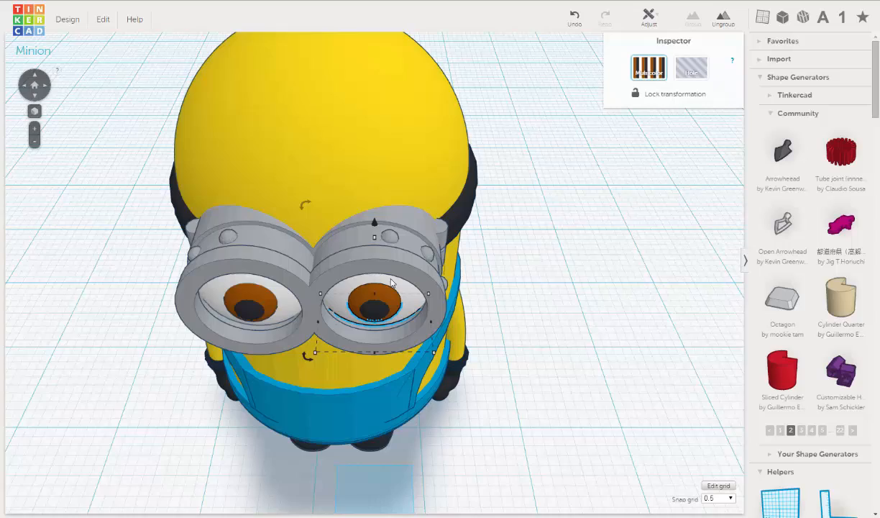
right_click_drag(391, 278, 396, 262)
right_click_drag(366, 306, 360, 302)
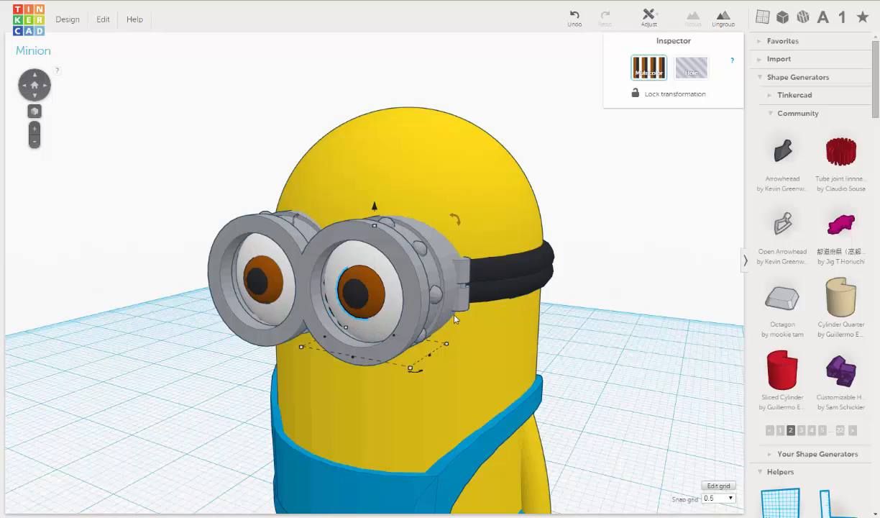
right_click_drag(496, 312, 506, 309)
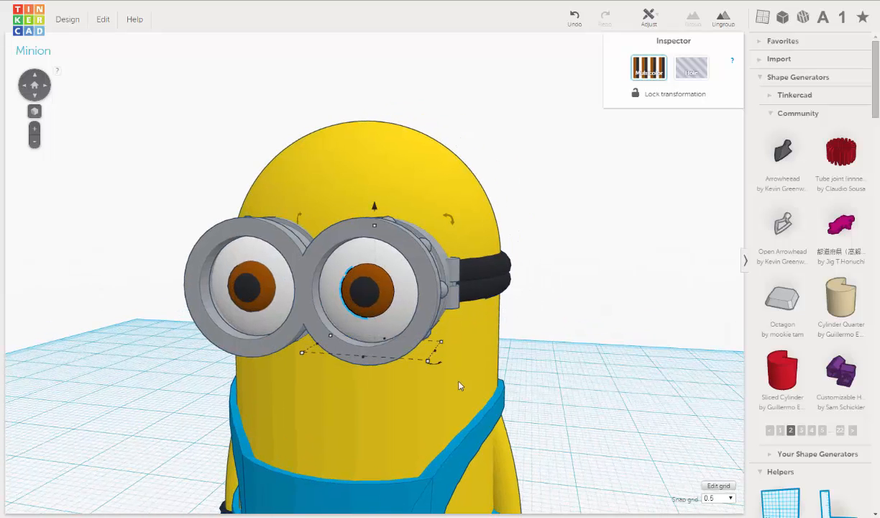
right_click_drag(437, 384, 354, 279)
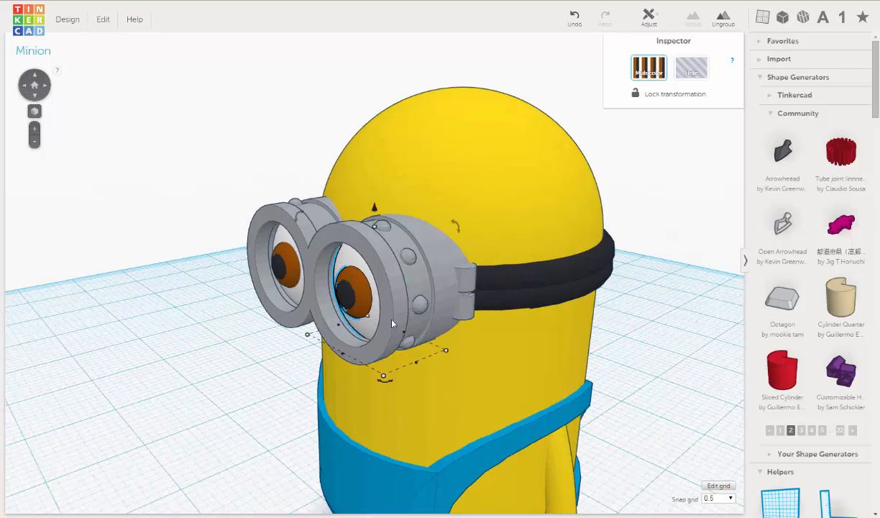
mouse_move(588, 327)
right_mouse_down()
mouse_move(595, 323)
mouse_move(581, 323)
right_mouse_up()
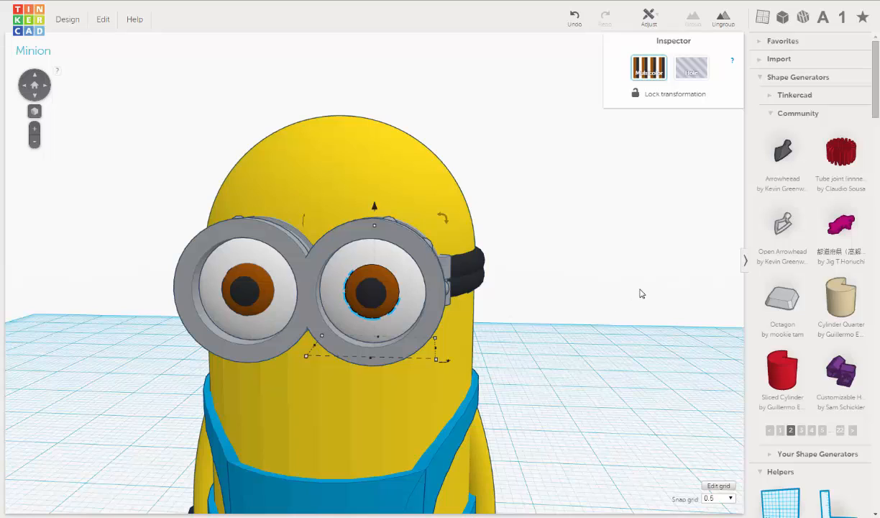
right_click_drag(639, 289, 647, 293)
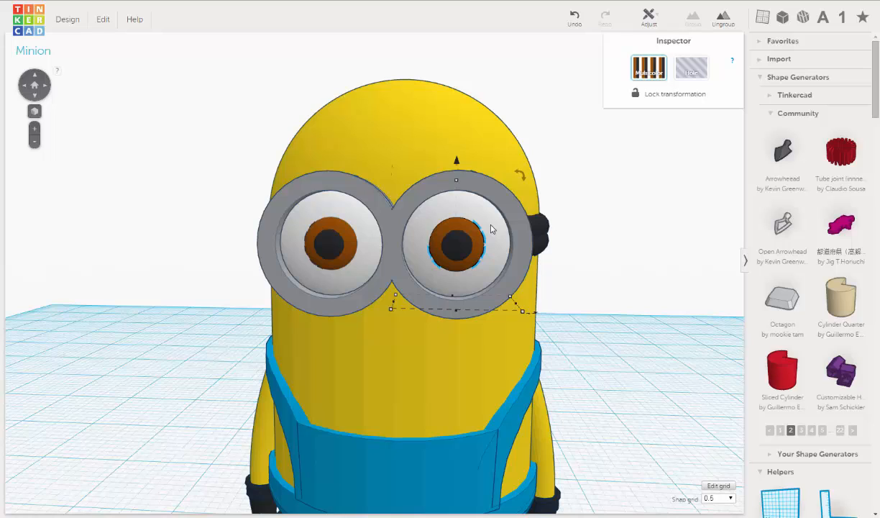
key("Delete")
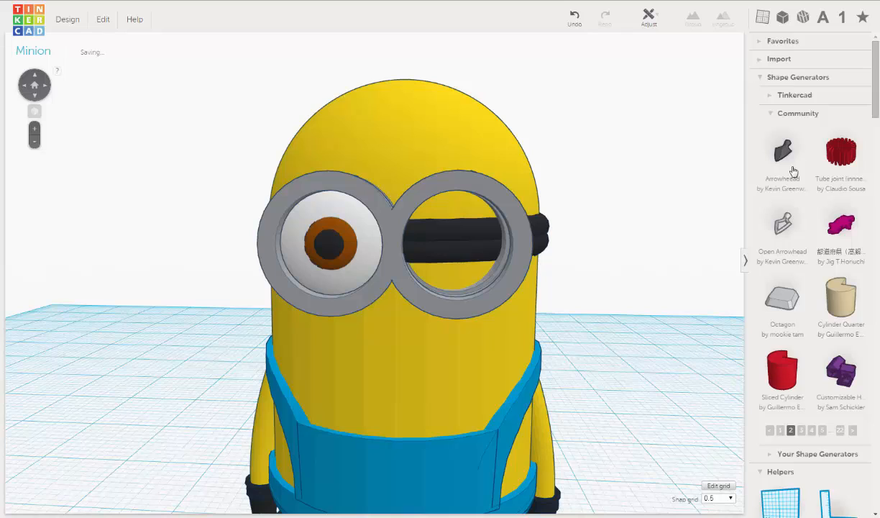
Place the workplane on the front of the empty goggle and add a community Cylinder Quarter shape beside the opening.
left_click(763, 18)
left_click_drag(777, 86, 476, 190)
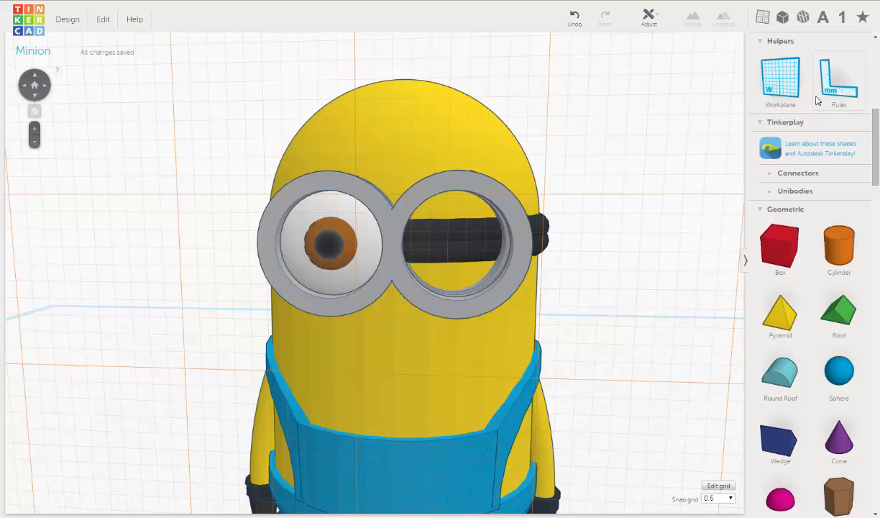
scroll(817, 101, "up", 3)
scroll(817, 100, "up", 5)
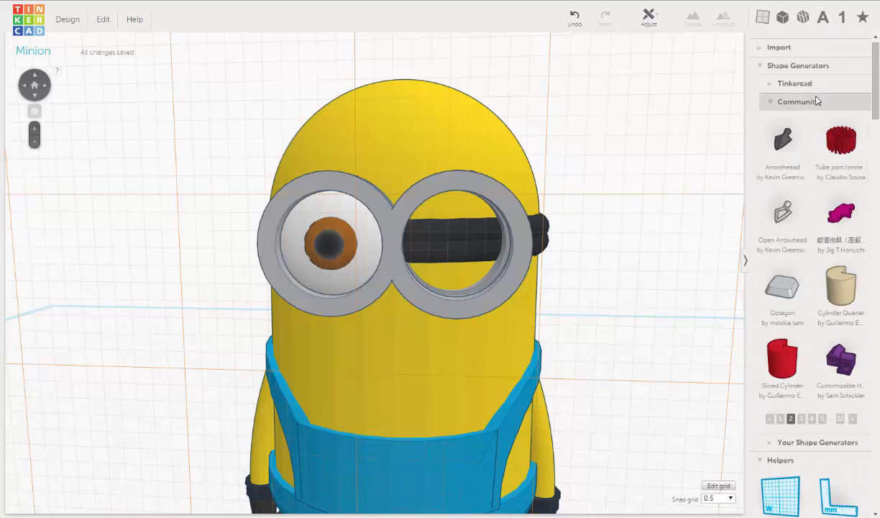
scroll(769, 200, "down", 1)
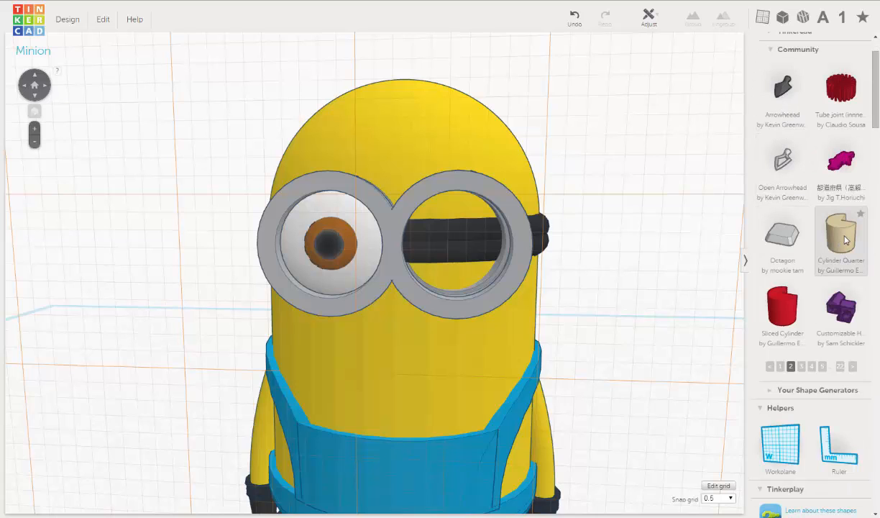
left_click_drag(846, 241, 534, 225)
scroll(534, 223, "down", 3)
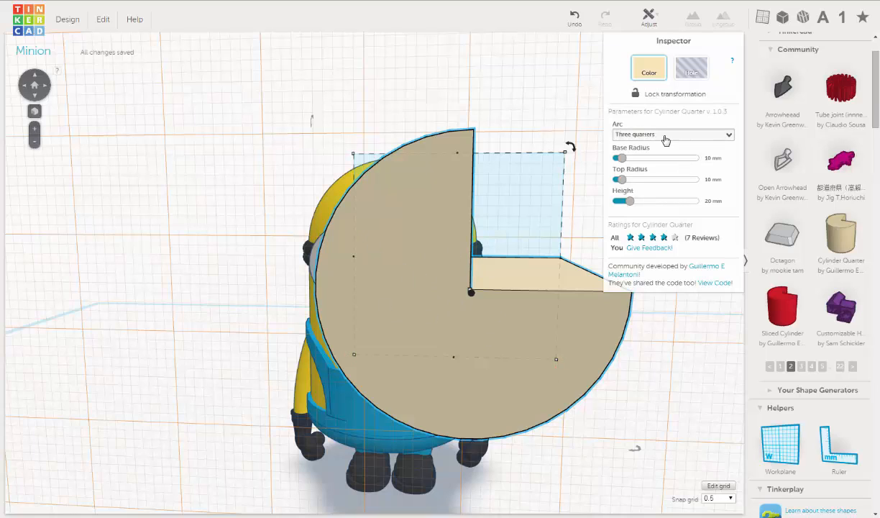
Configure the new cylinder with a Full arc, base and top radii of 4 mm, and a height of 5 mm.
left_click(729, 136)
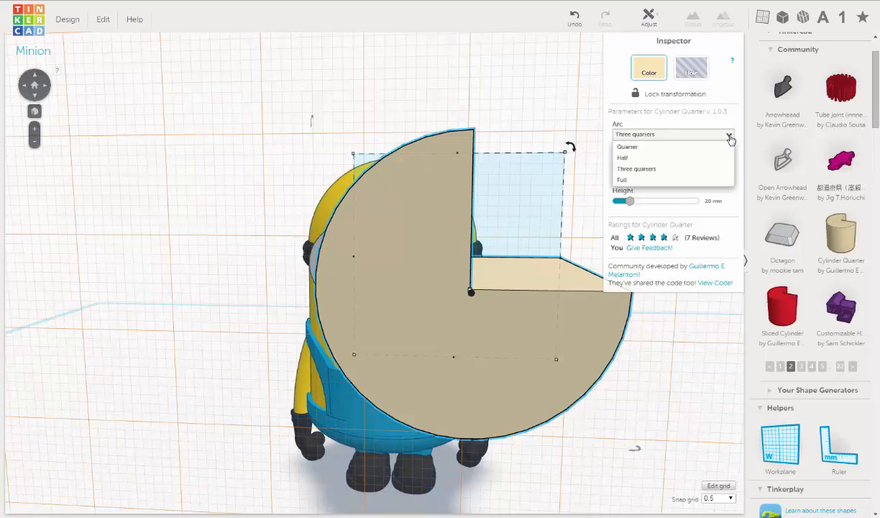
left_click(622, 181)
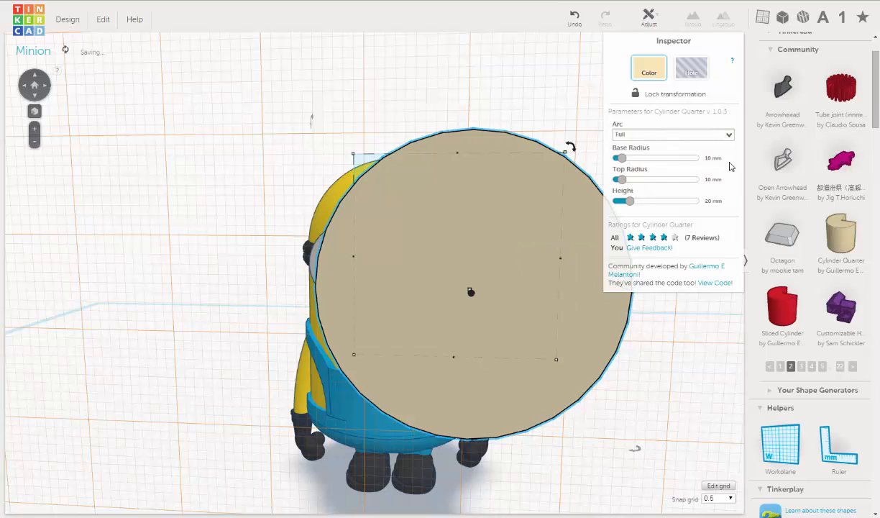
left_click(711, 157)
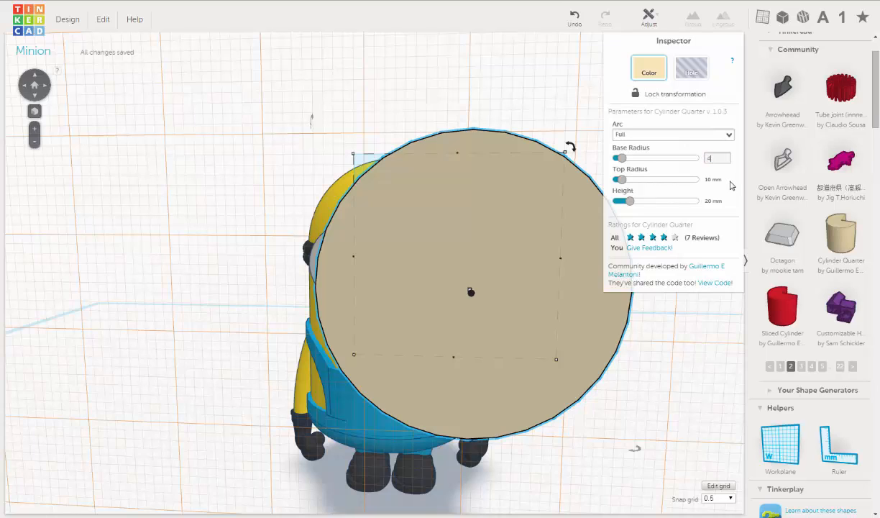
type("4")
key("Return")
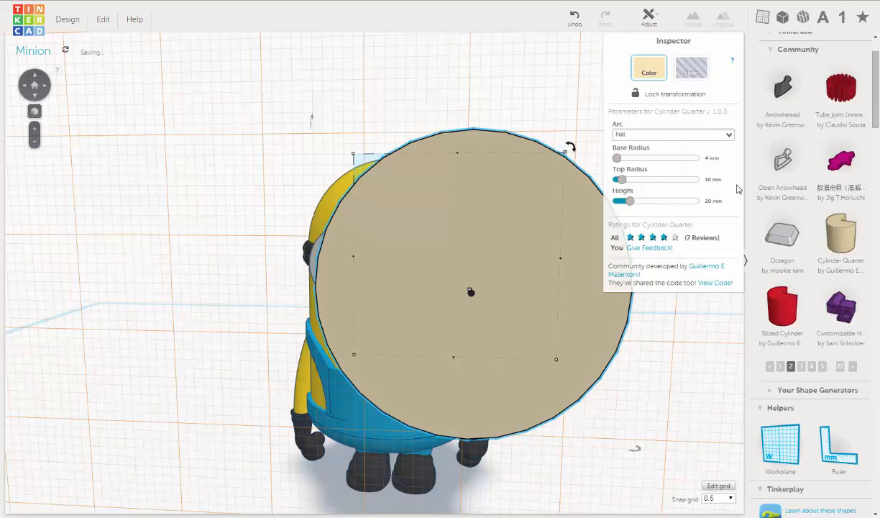
left_click(711, 180)
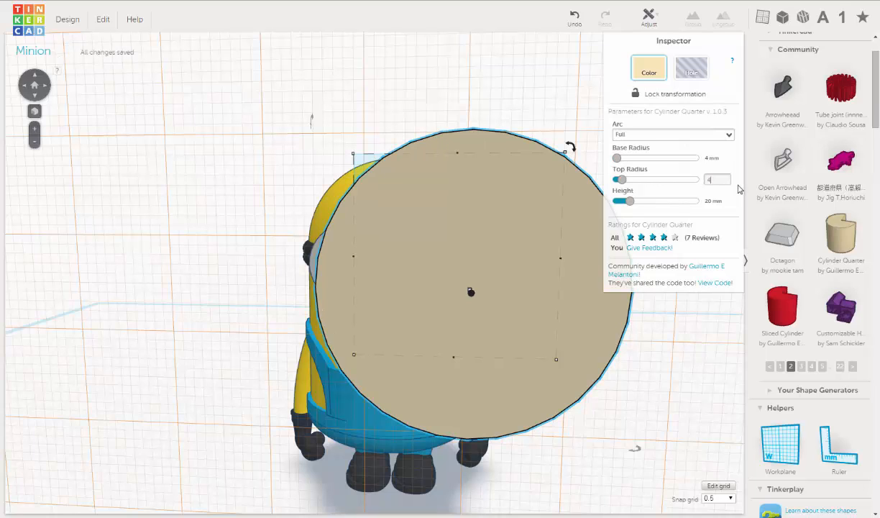
type("4")
key("Return")
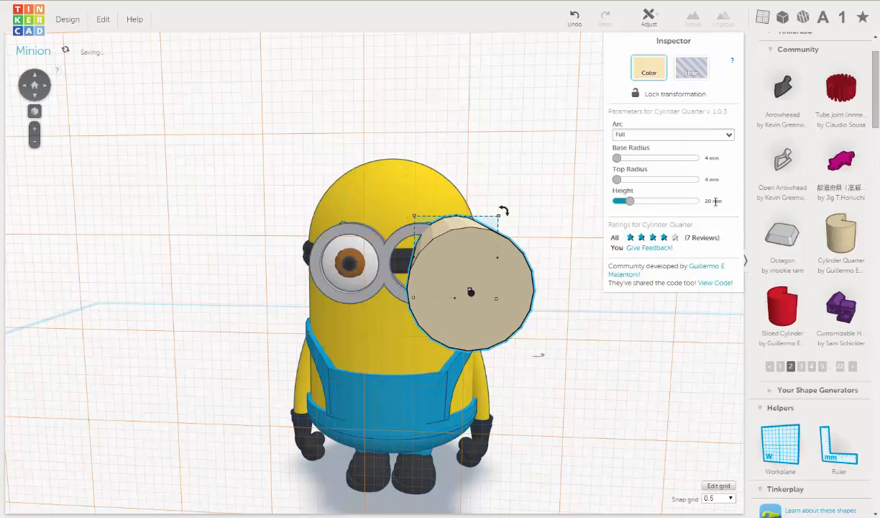
left_click(715, 201)
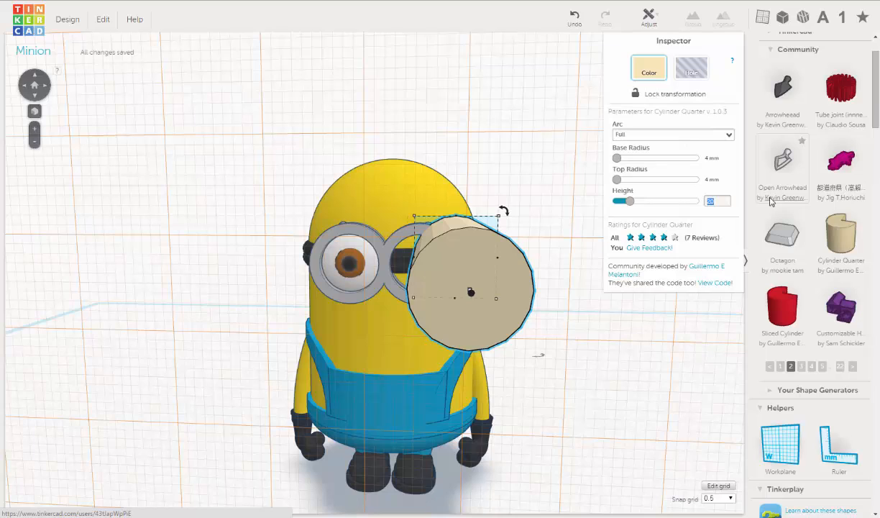
key("Return")
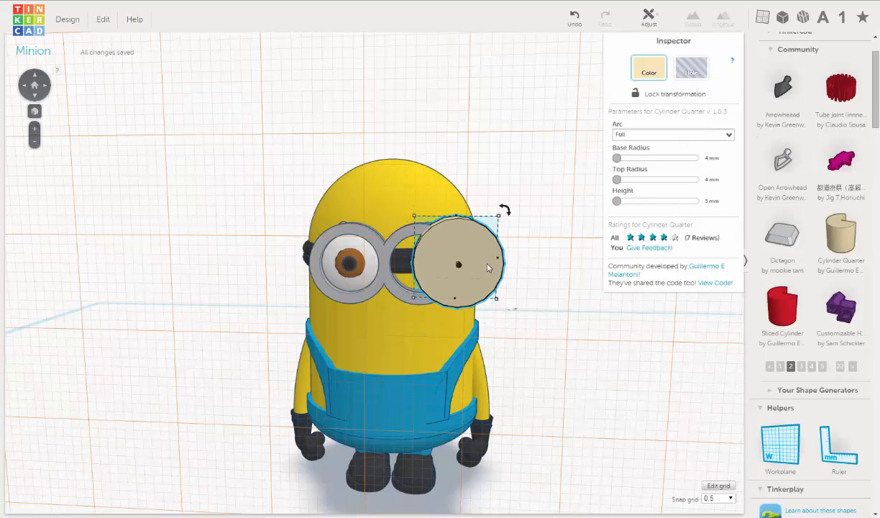
Reduce the cylinder's base radius and top radius to 3 mm each.
right_click_drag(462, 254, 653, 208)
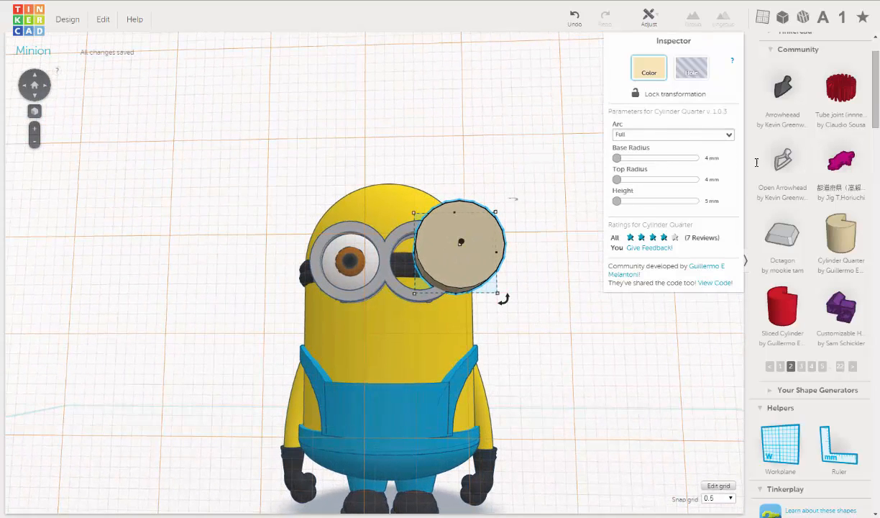
left_click_drag(708, 158, 812, 168)
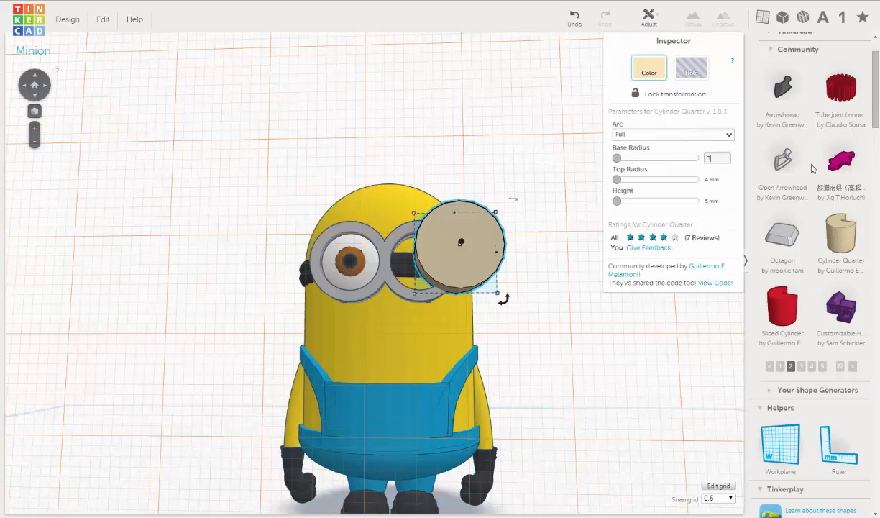
type("3")
key("Return")
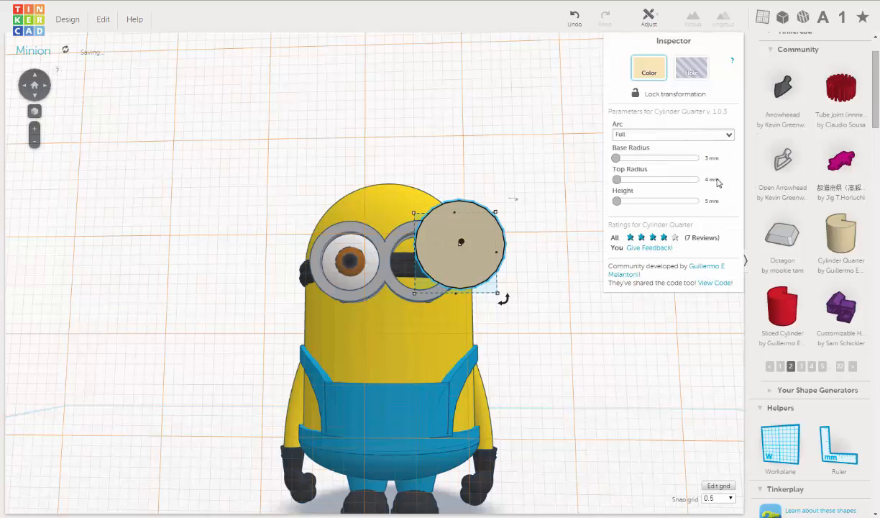
left_click(743, 182)
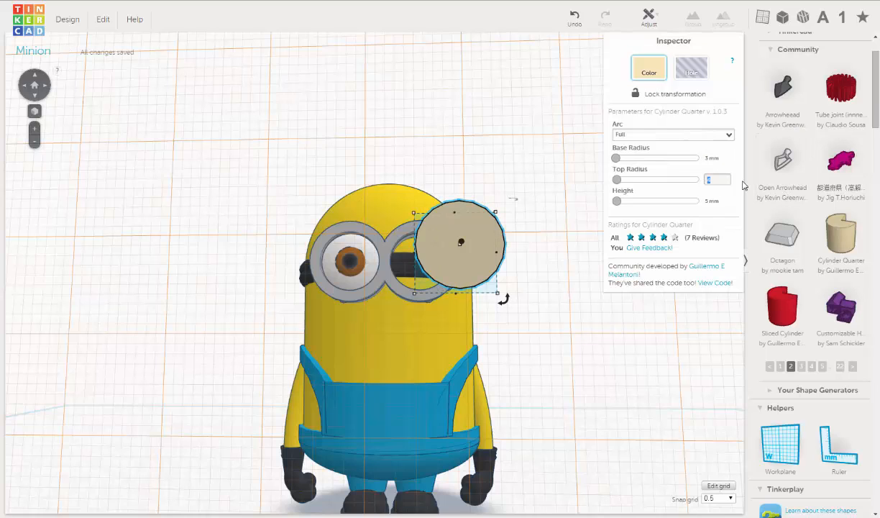
type("3")
key("Return")
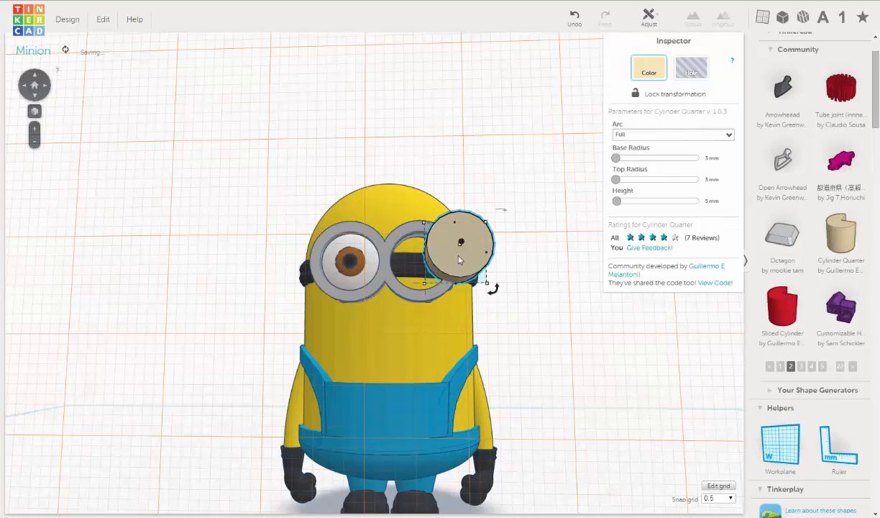
Nudge the cylinder sideways and down until it is centred over the empty goggle opening.
right_click_drag(459, 260, 456, 277)
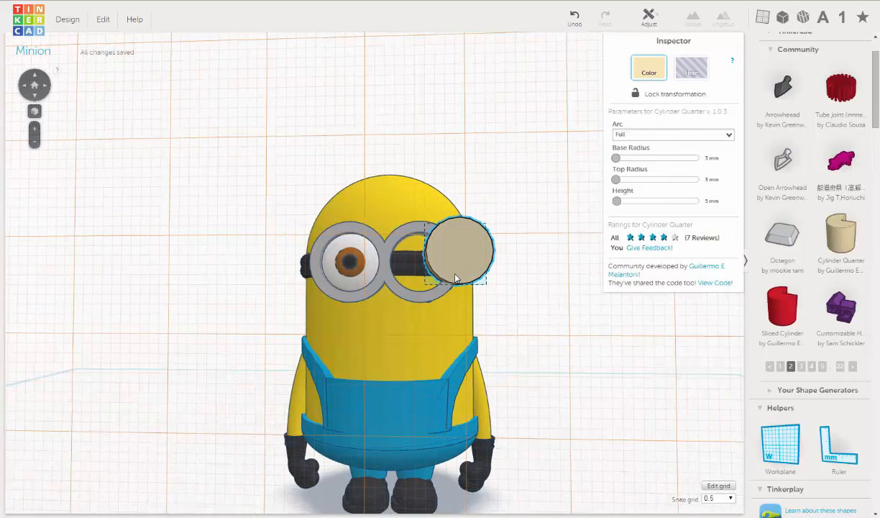
scroll(455, 277, "up", 5)
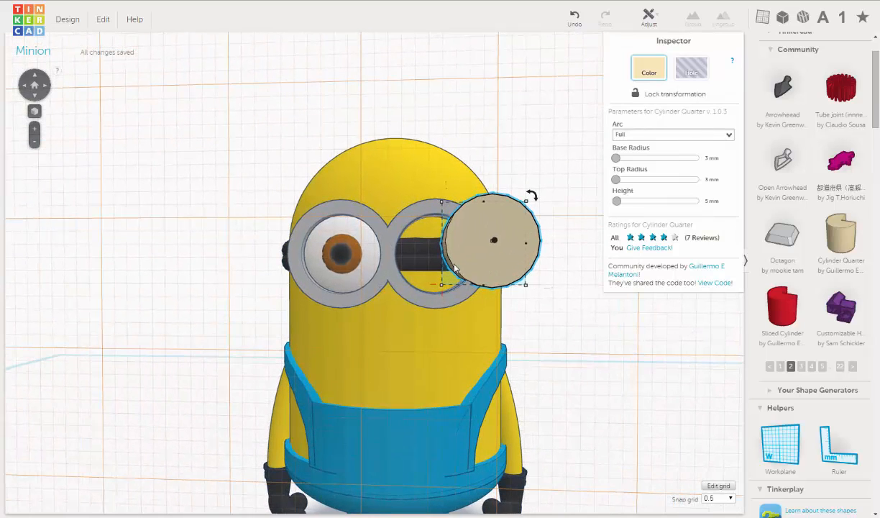
key("Left")
key("Left")
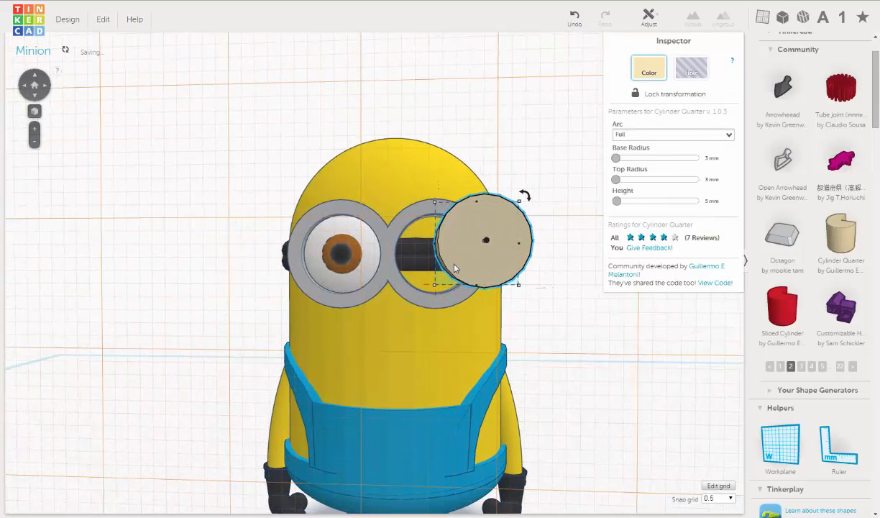
key("Left")
key("Left")
key("Left")
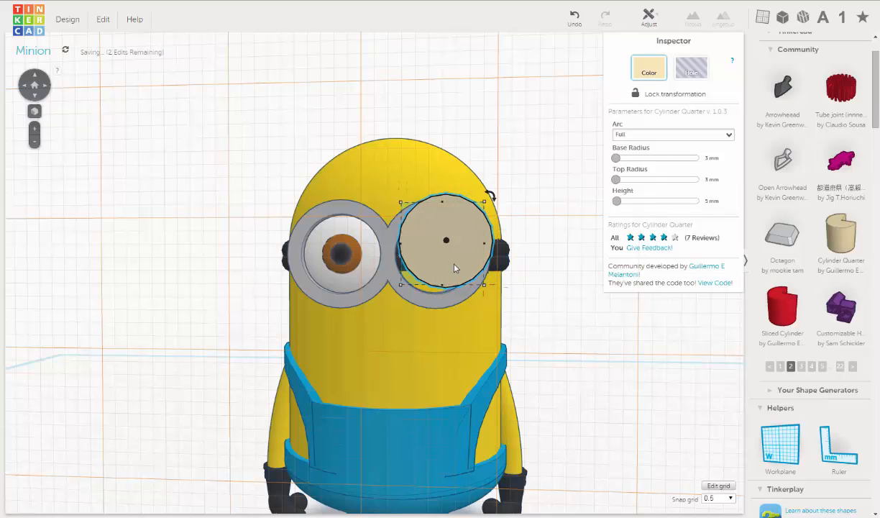
key("Down")
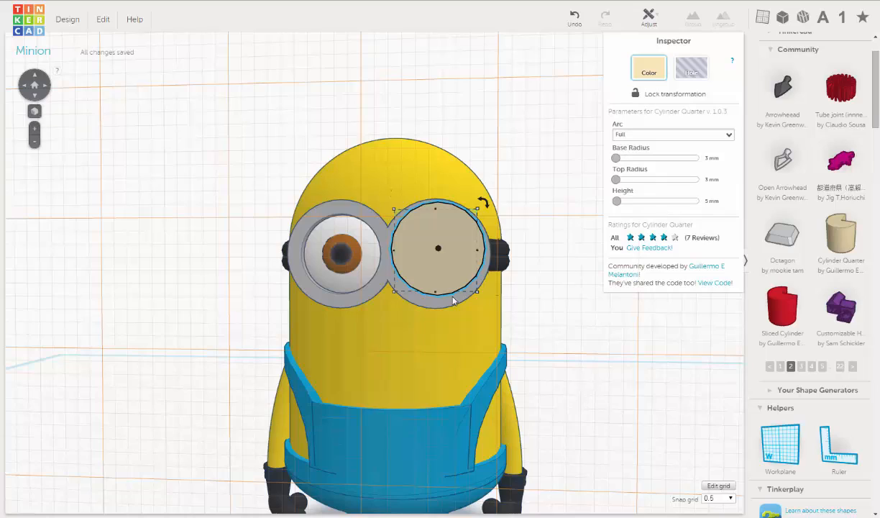
Push the cylinder back into the empty goggle, to about 5.5 mm behind the workplane.
right_click_drag(435, 288, 355, 289)
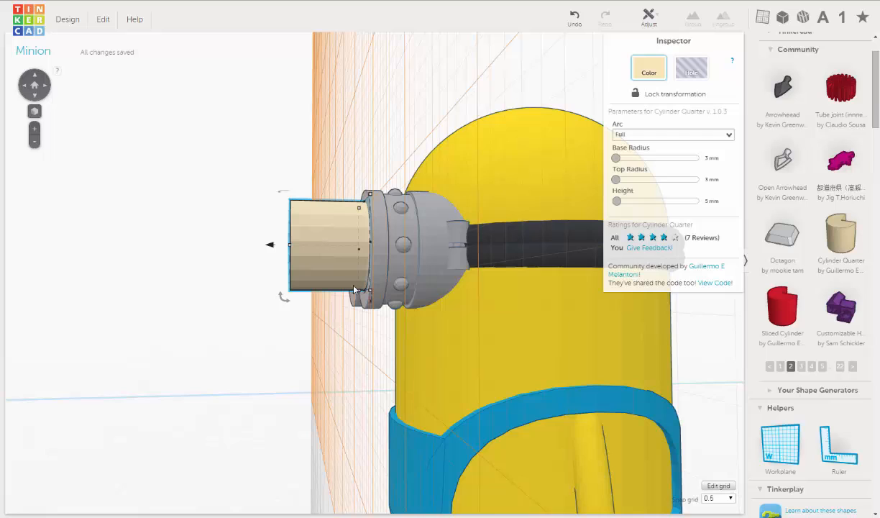
left_click(269, 246)
left_click_drag(269, 246, 350, 262)
scroll(320, 280, "down", 3)
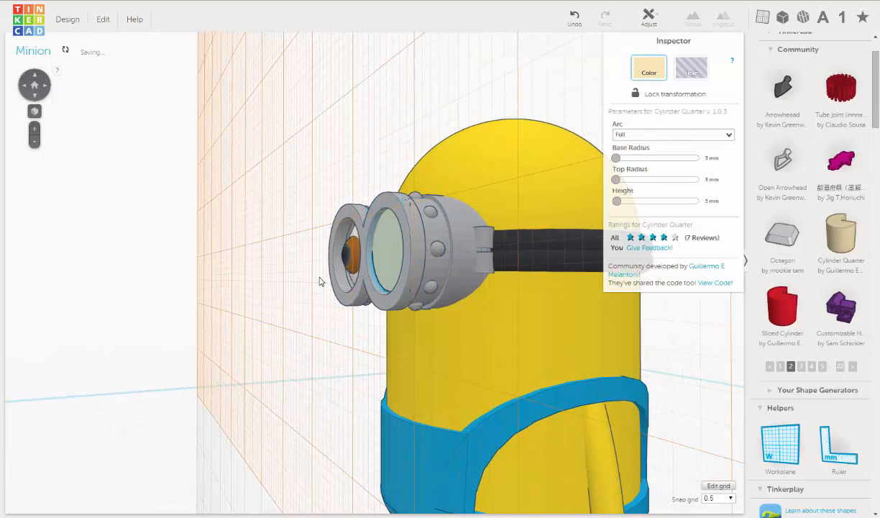
right_click_drag(238, 303, 366, 257)
left_click(358, 257)
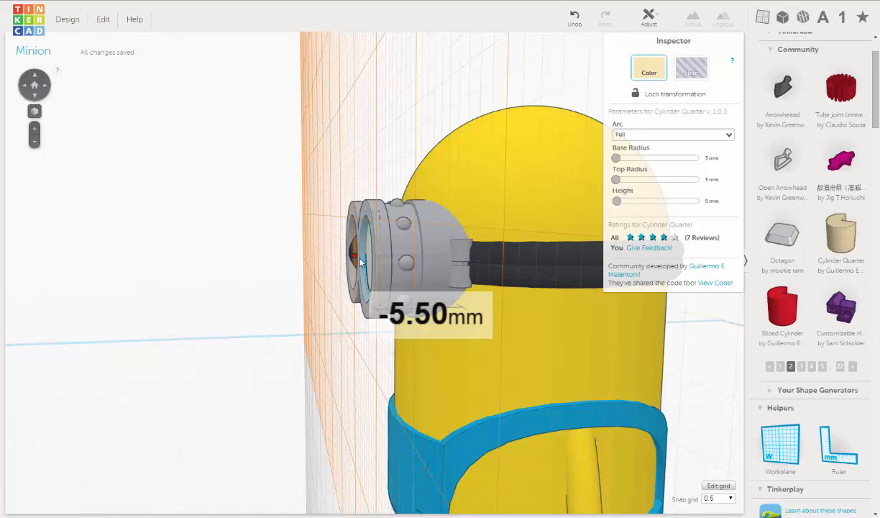
left_click_drag(359, 257, 365, 257)
right_click_drag(266, 250, 423, 266)
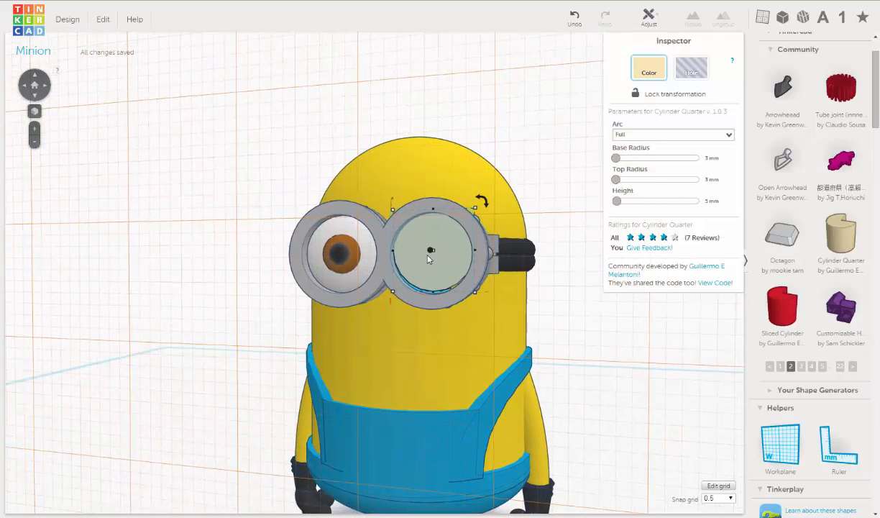
scroll(429, 259, "up", 2)
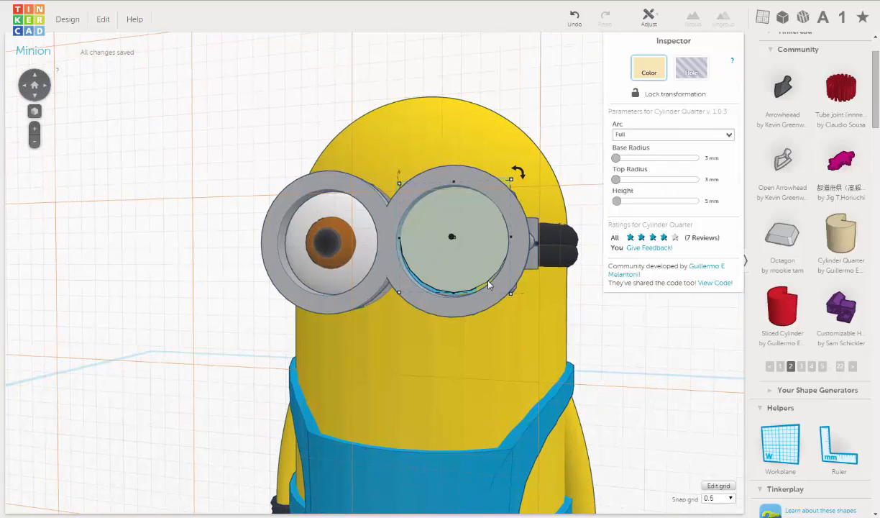
Lower the cylinder by 0.5 mm inside the empty goggle and set its base and top radii to 4 mm.
key("ctrl+Down")
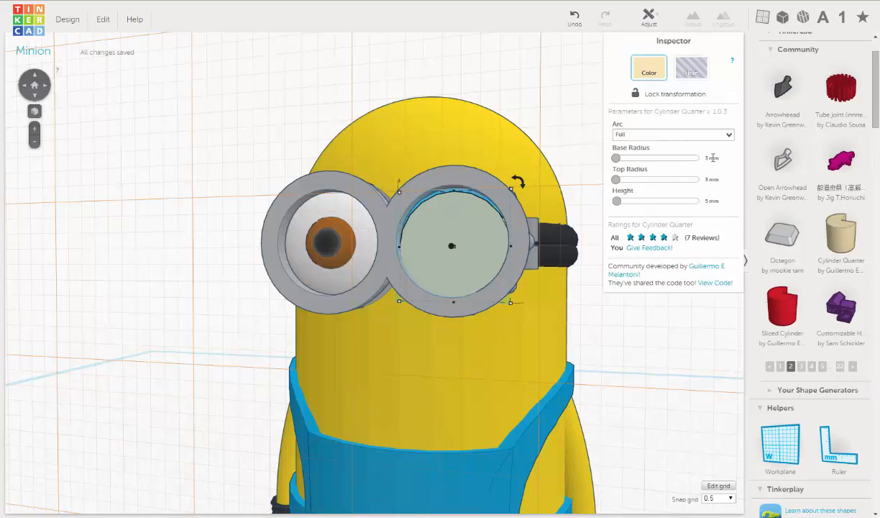
left_click(713, 158)
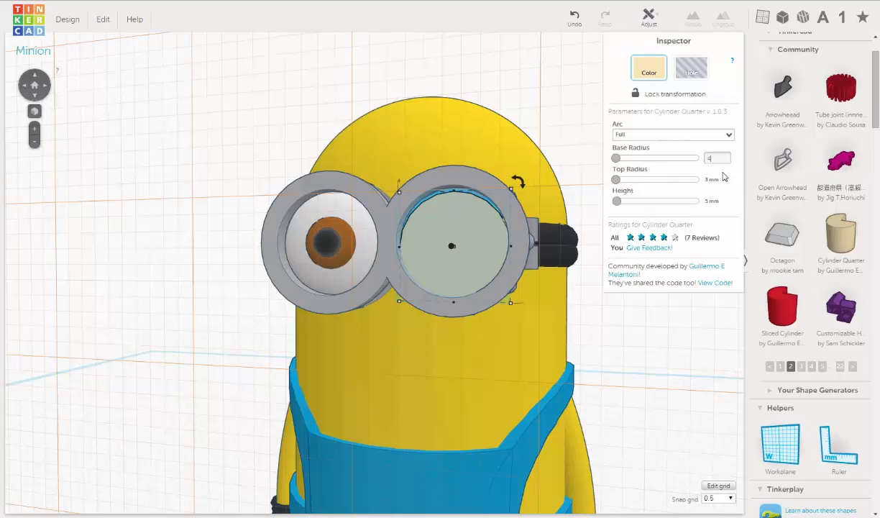
key("Return")
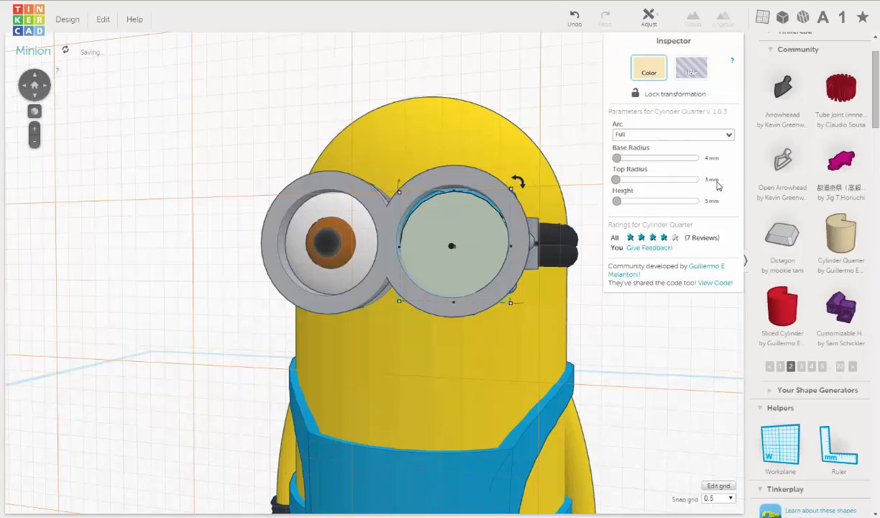
key("Tab")
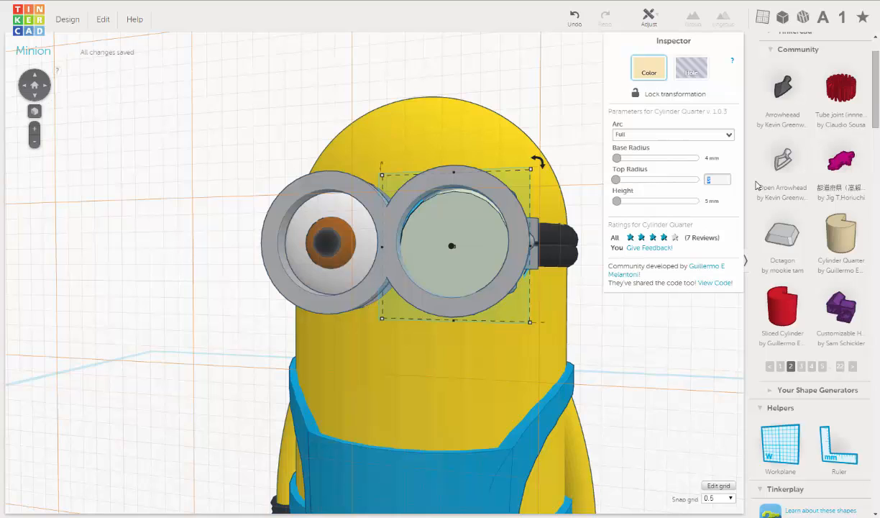
type("4")
key("Return")
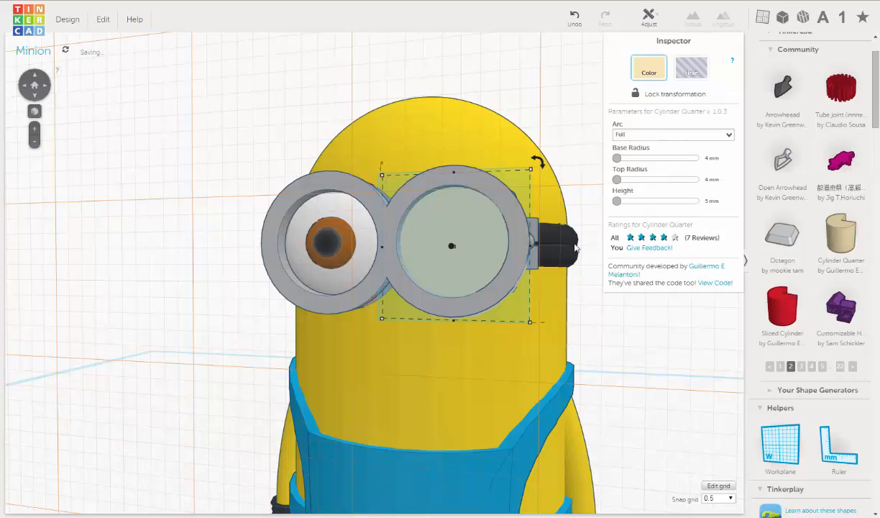
Set the snap grid to 0.25 and raise the cylinder by one snap step to centre it in the goggle.
mouse_move(488, 252)
right_mouse_down()
mouse_move(473, 245)
mouse_move(432, 260)
mouse_move(493, 267)
right_mouse_up()
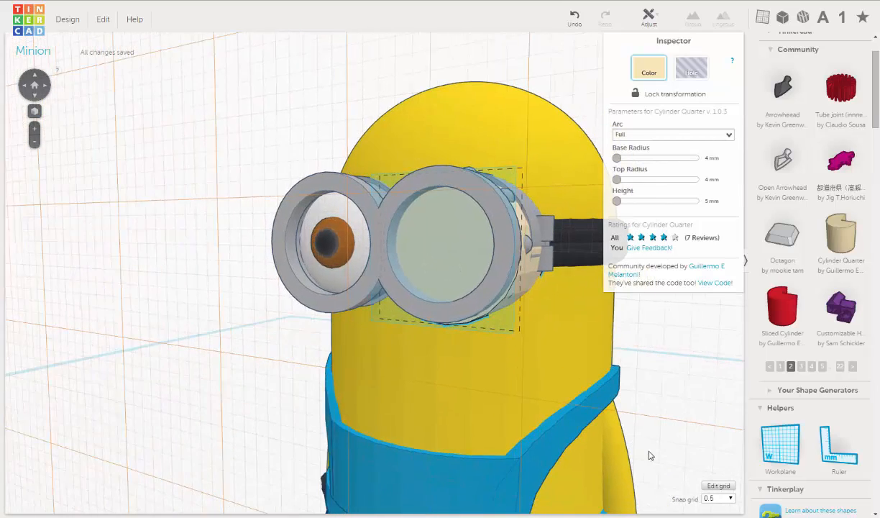
left_click(730, 498)
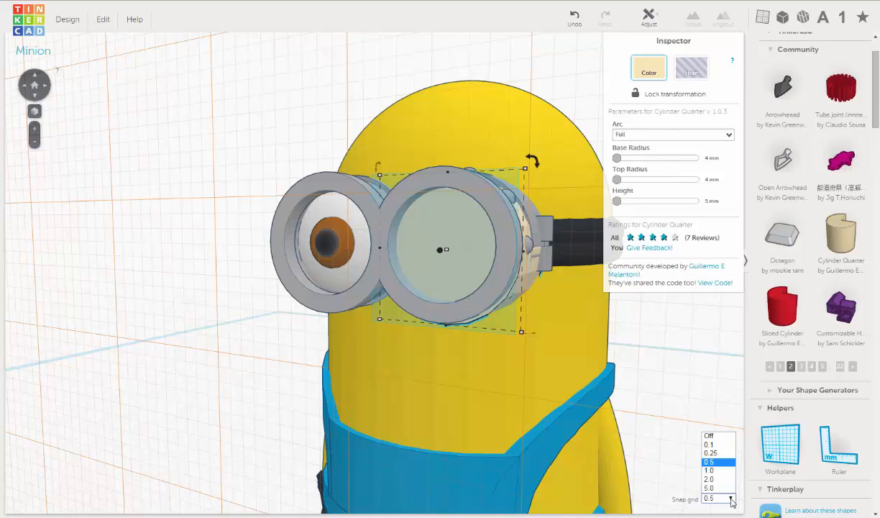
left_click(717, 453)
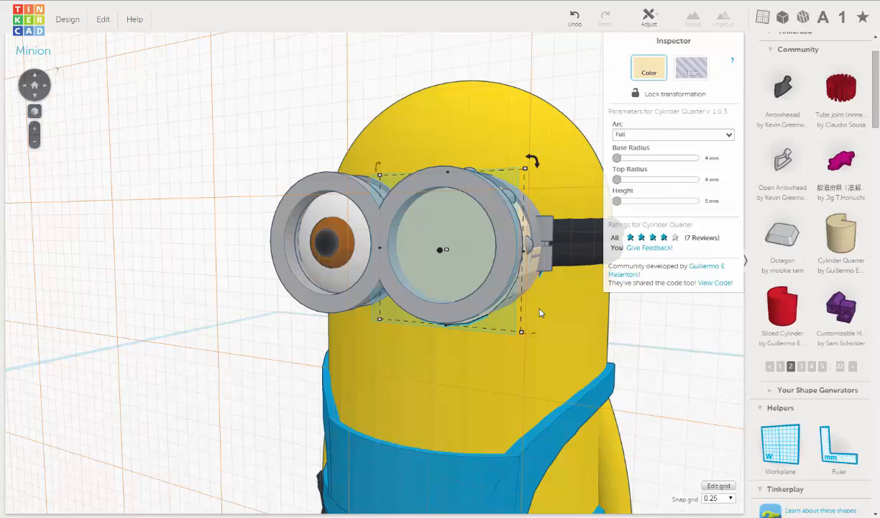
right_click_drag(570, 321, 508, 256)
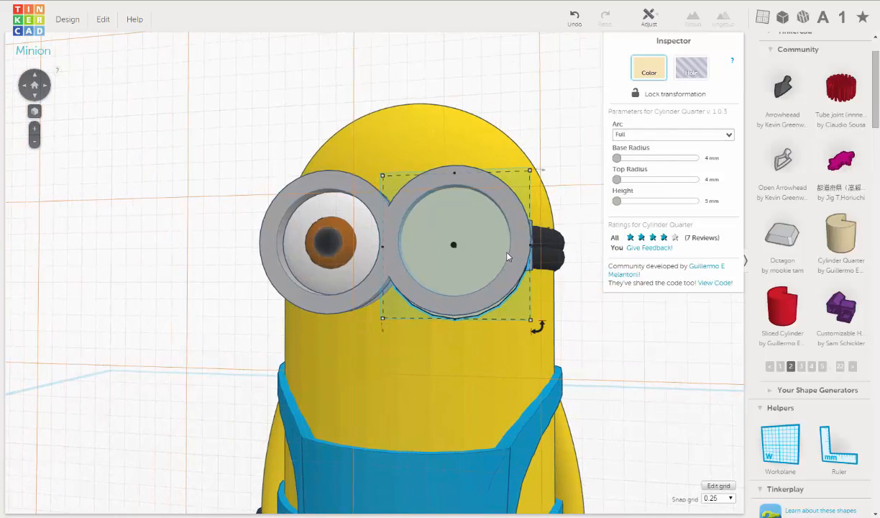
key("ctrl+Up")
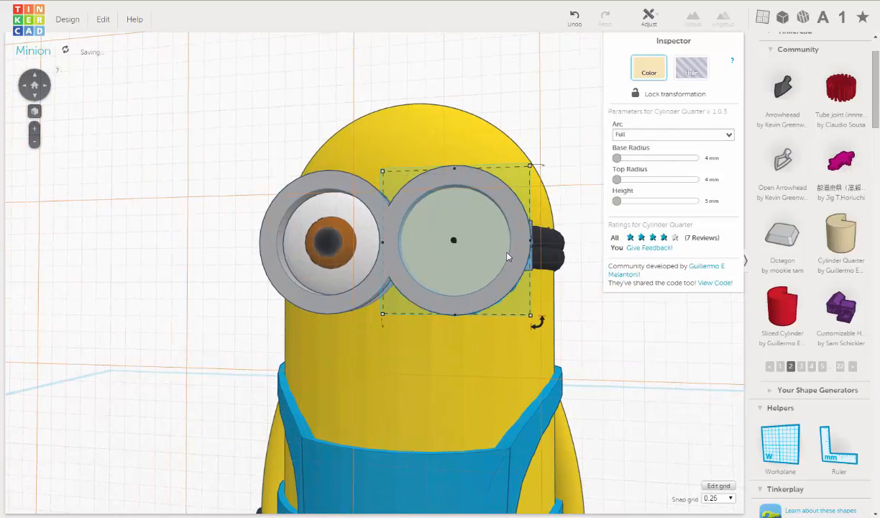
Try a base radius and top radius of 4.5 mm on the cylinder in the goggle.
right_click_drag(507, 257, 449, 235)
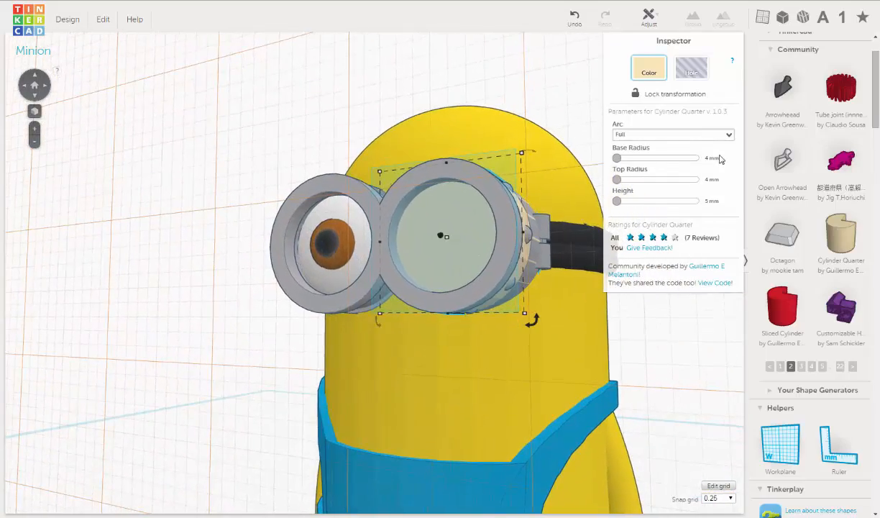
left_click(742, 166)
type(".5")
key("Return")
left_click(712, 178)
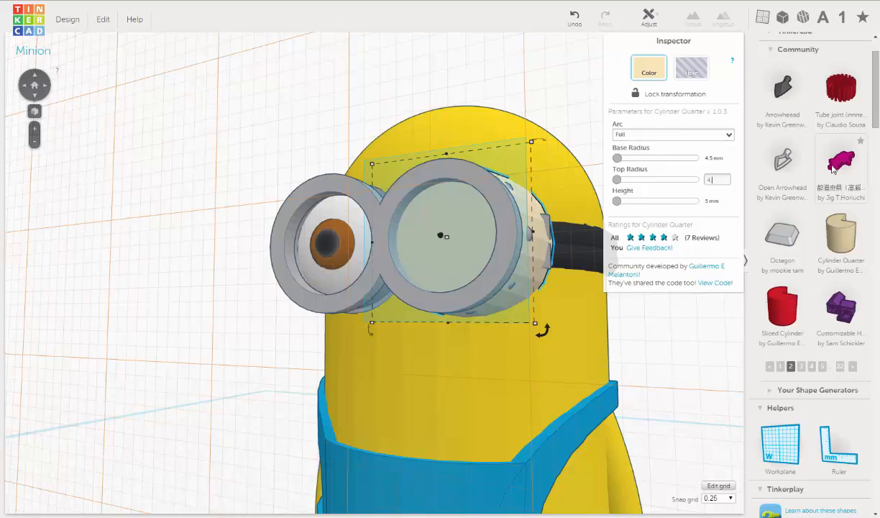
key("Return")
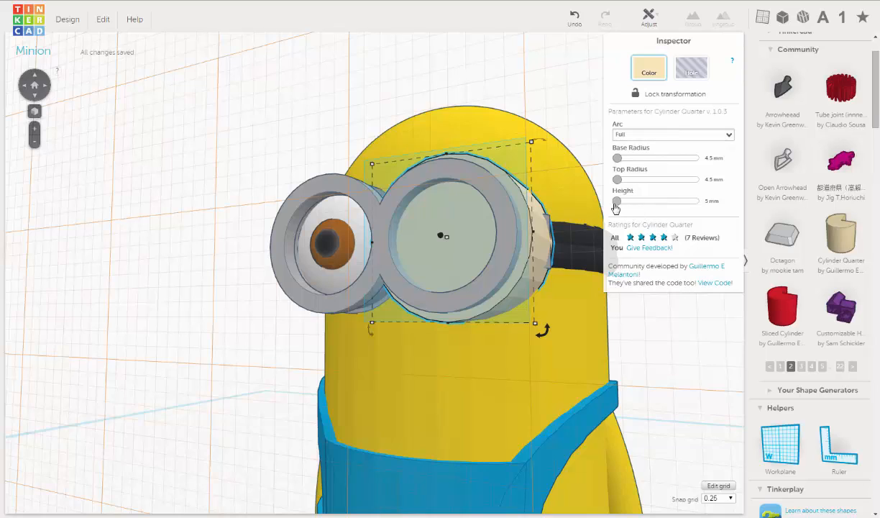
Return the cylinder's base radius and top radius to 4 mm.
left_click(711, 157)
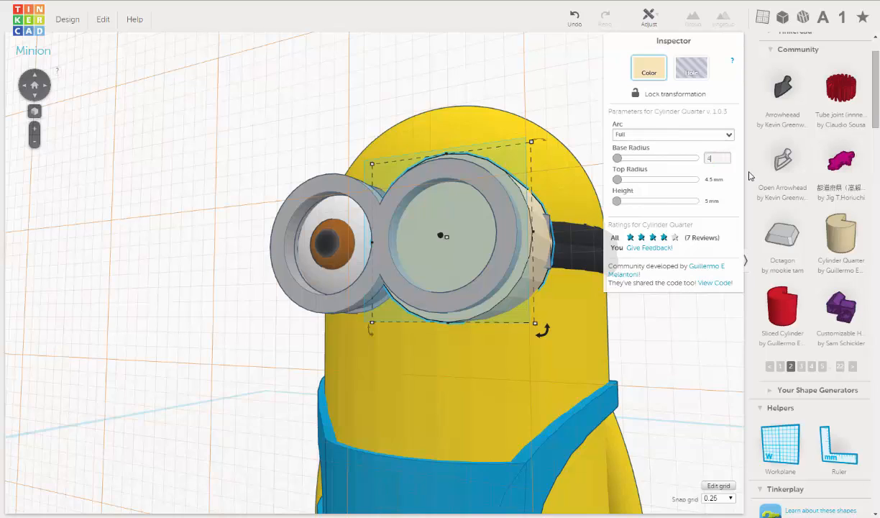
key("Return")
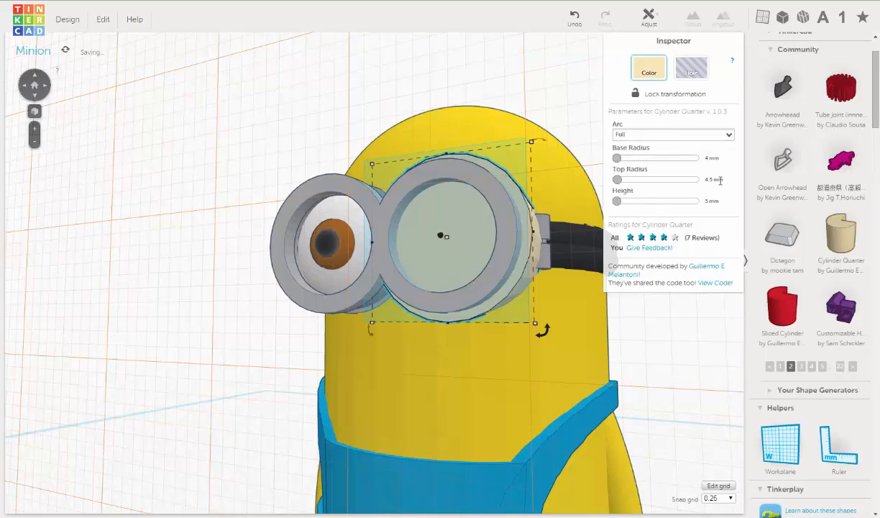
left_click(720, 181)
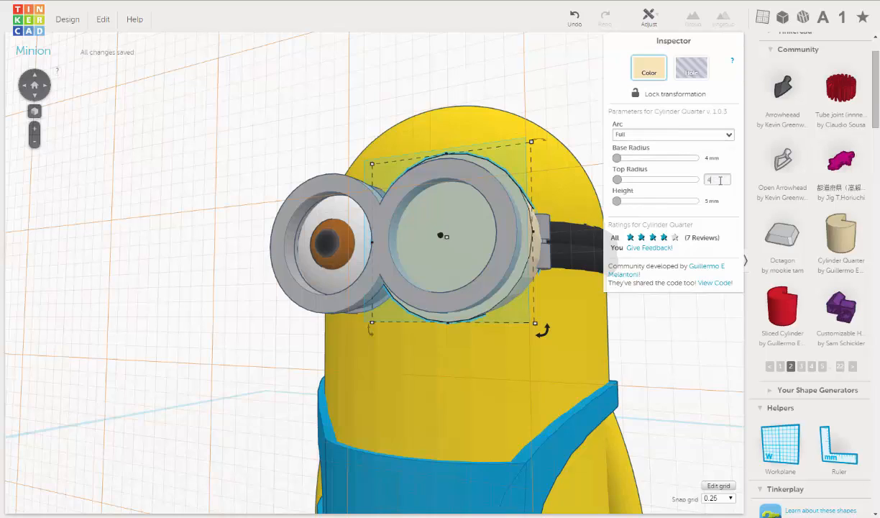
key("Return")
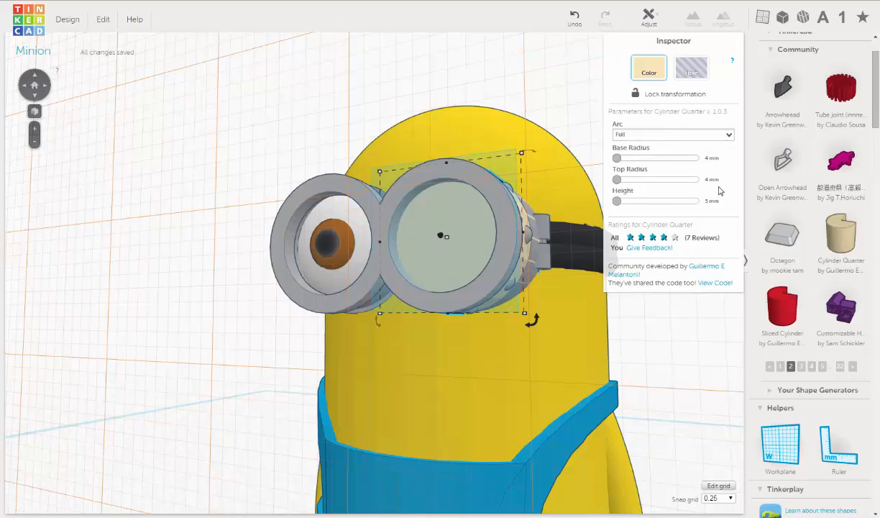
Reduce both the base radius and the top radius of the eye cylinder to 3.5 mm.
left_click(712, 157)
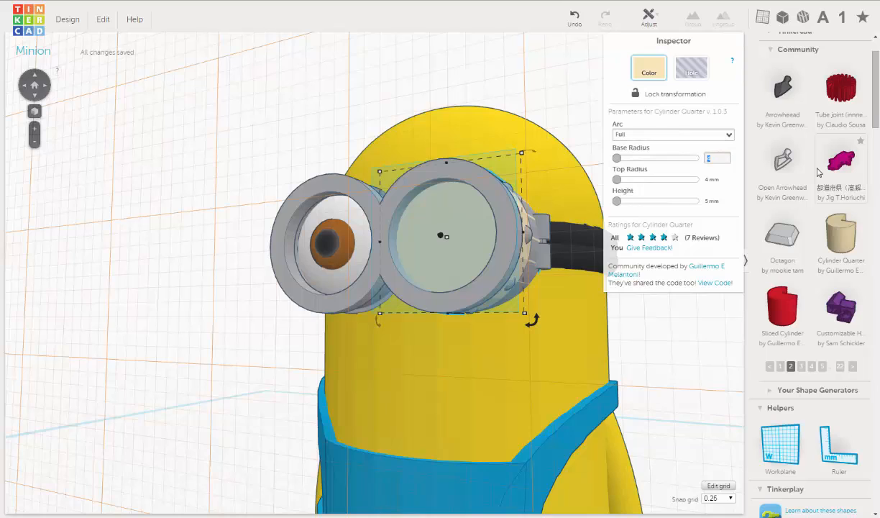
type("3.5")
left_click(712, 179)
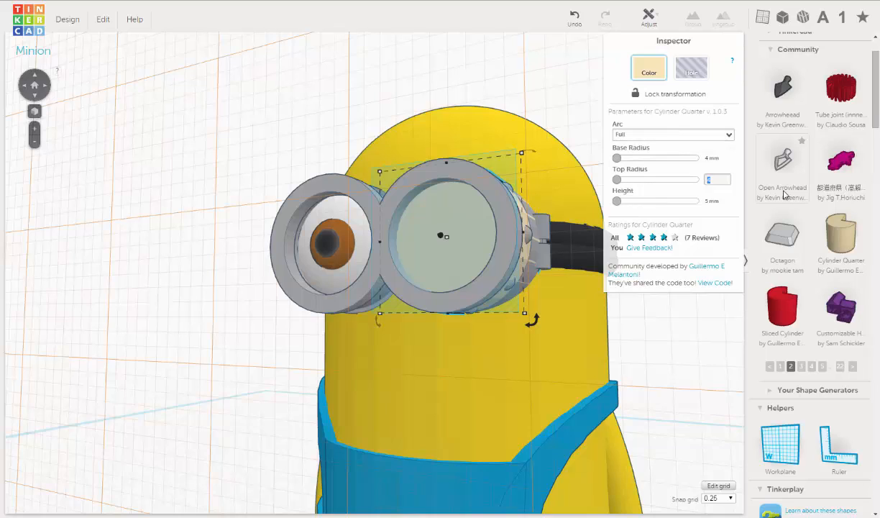
type("3.5")
key("Return")
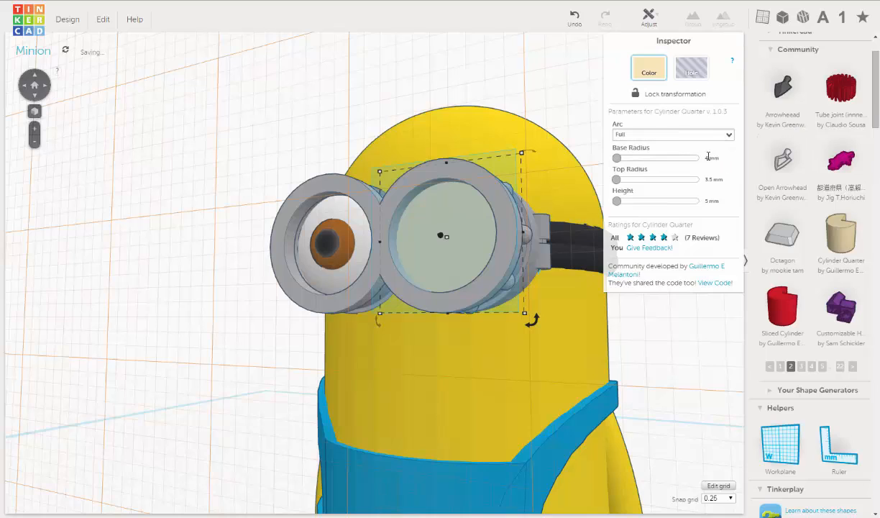
left_click(710, 157)
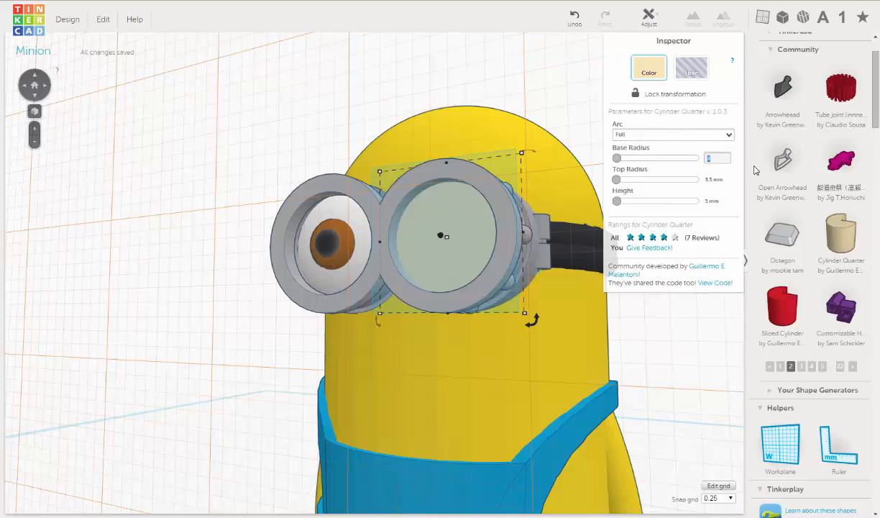
type("3.5")
key("Return")
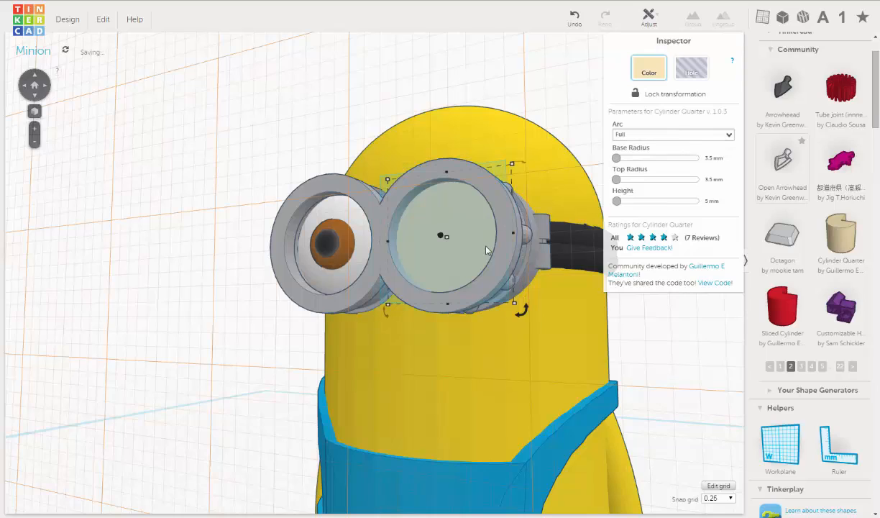
Colour the eye cylinder white.
right_click_drag(417, 261, 607, 180)
left_click(648, 68)
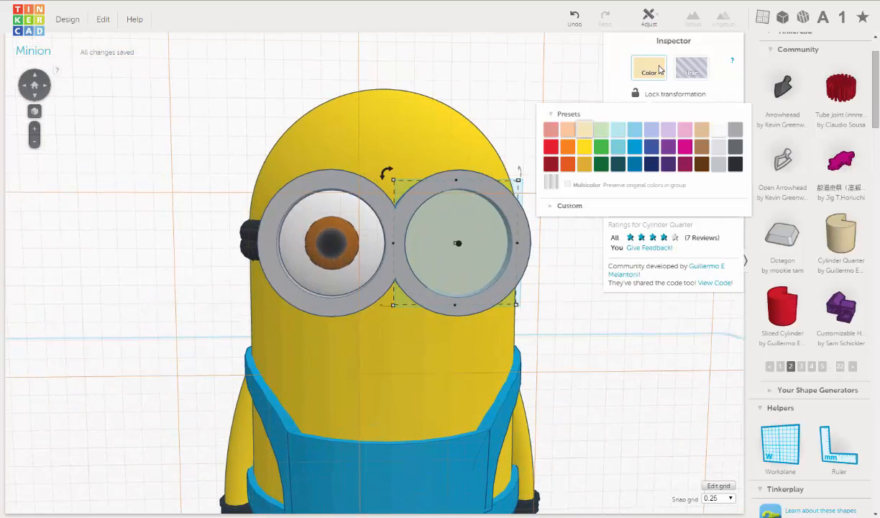
left_click(719, 134)
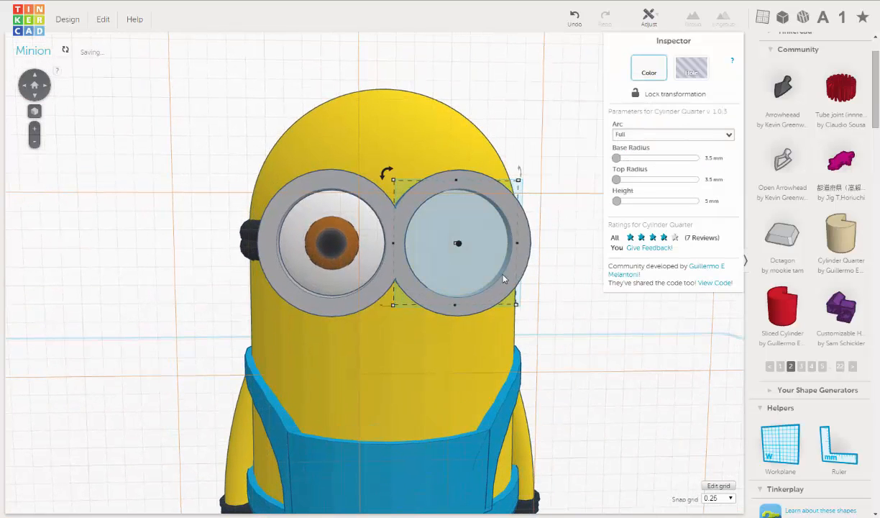
Duplicate the white eye cylinder in place.
mouse_move(481, 272)
right_mouse_down()
mouse_move(442, 274)
mouse_move(474, 284)
mouse_move(474, 317)
mouse_move(449, 338)
mouse_move(396, 277)
mouse_move(484, 287)
mouse_move(483, 297)
mouse_move(479, 258)
right_mouse_up()
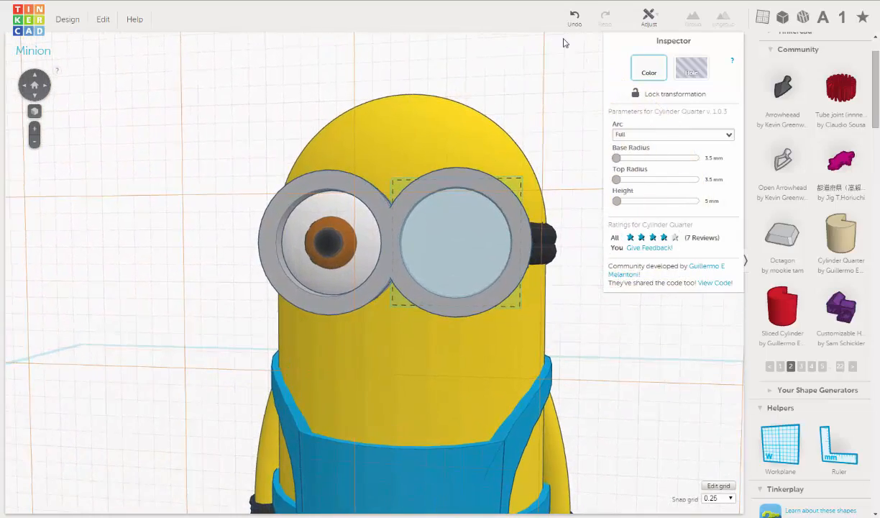
left_click(472, 230)
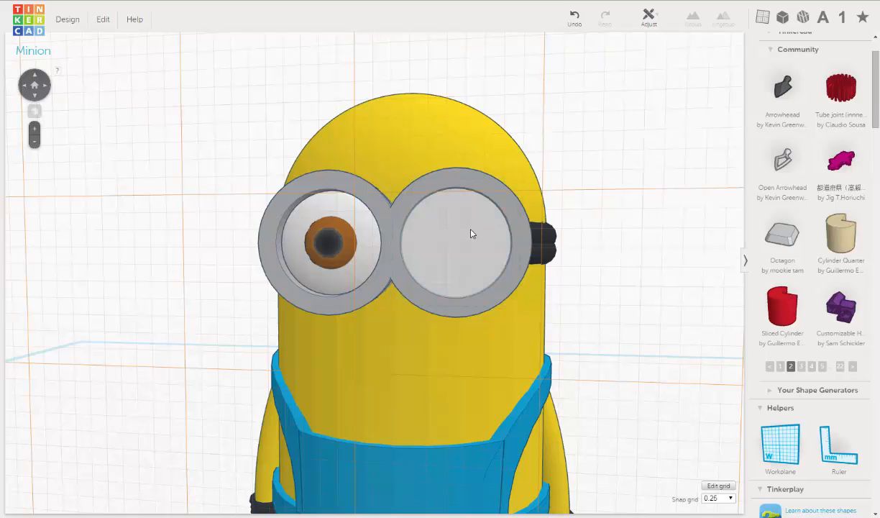
left_click(471, 233)
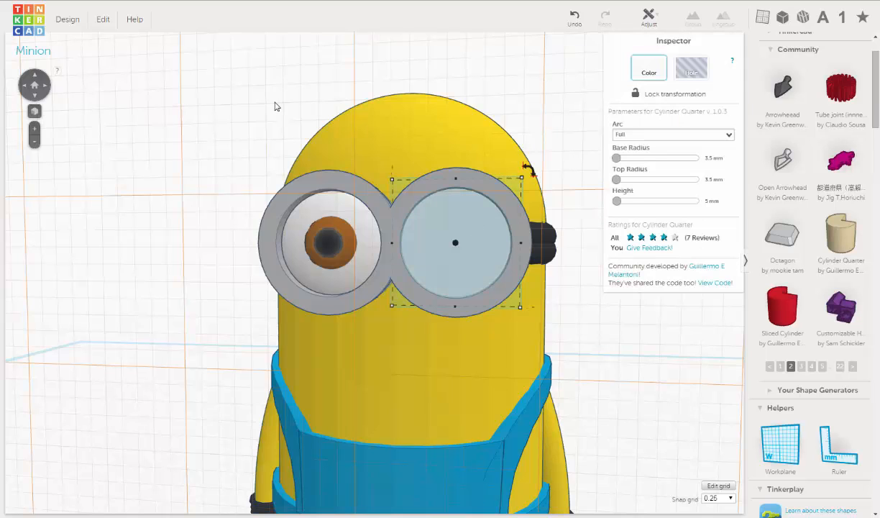
left_click(100, 20)
left_click(99, 65)
Set the duplicated cylinder's base radius and top radius to 2 mm.
left_click(710, 158)
type("2")
key("Return")
left_click(722, 182)
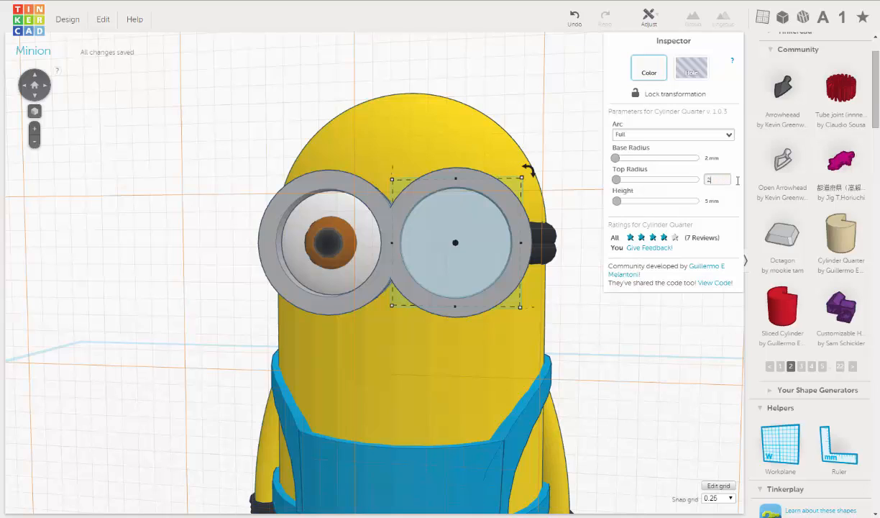
key("Return")
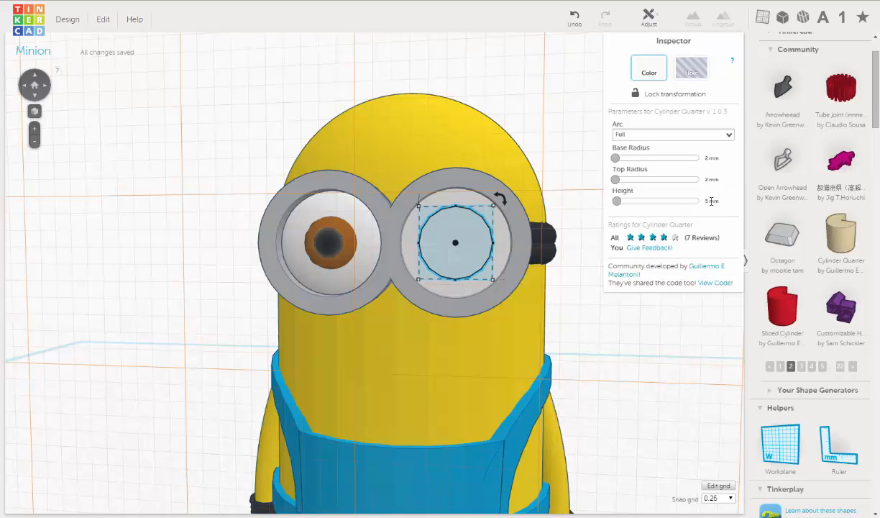
Try a height of 6 mm for the smaller inner cylinder.
left_click(708, 201)
type("6")
key("Return")
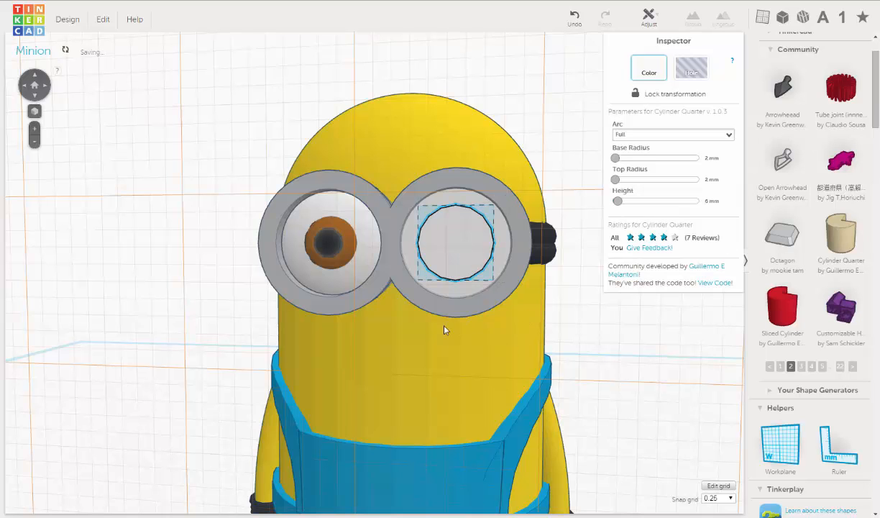
Set the smaller inner cylinder's height to 5.5 mm so it protrudes slightly from the white eye.
right_click_drag(445, 330, 445, 246)
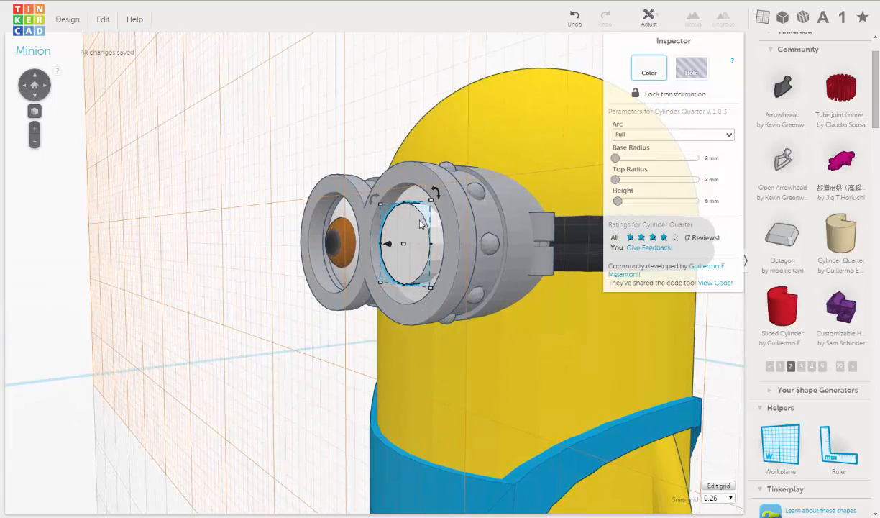
left_click(710, 201)
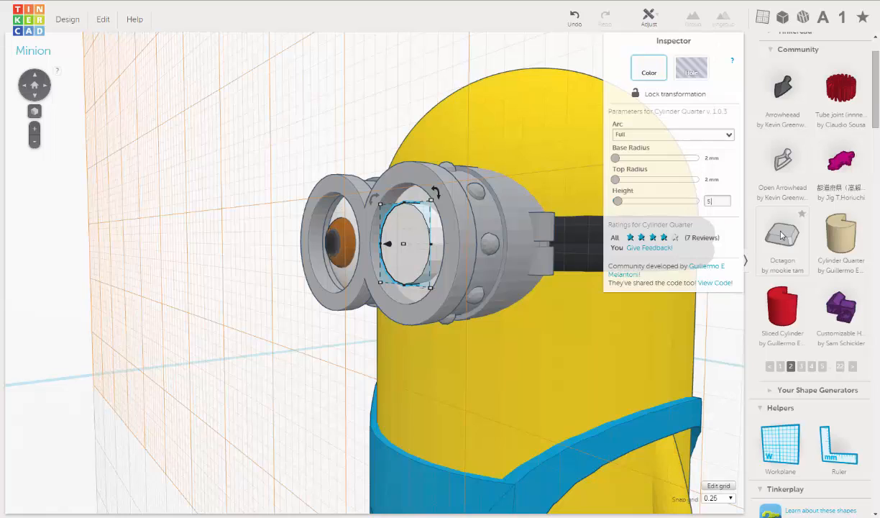
type("5.5")
key("Return")
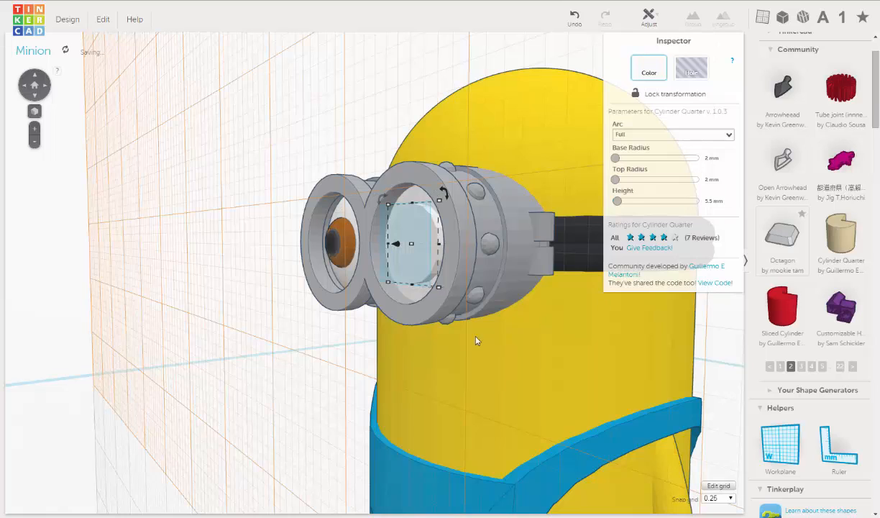
Colour the smaller inner cylinder in the goggle with the medium brown preset.
scroll(389, 337, "up", 2)
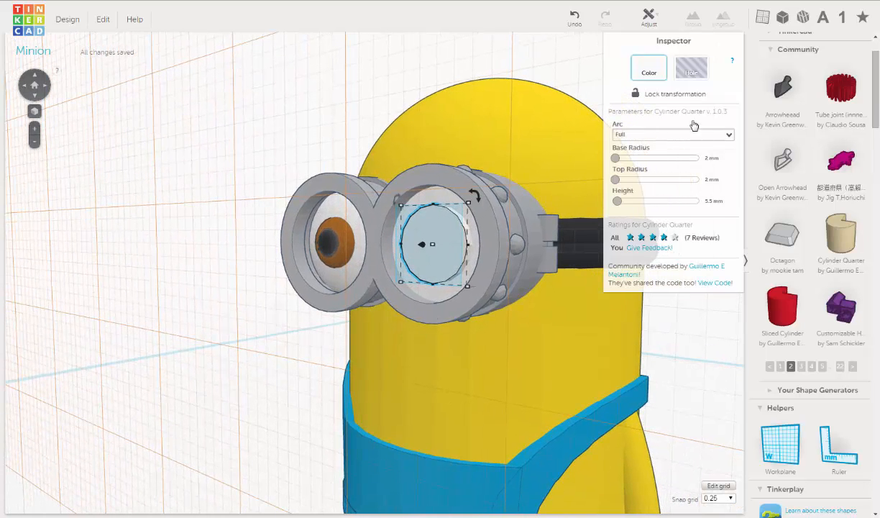
left_click(650, 72)
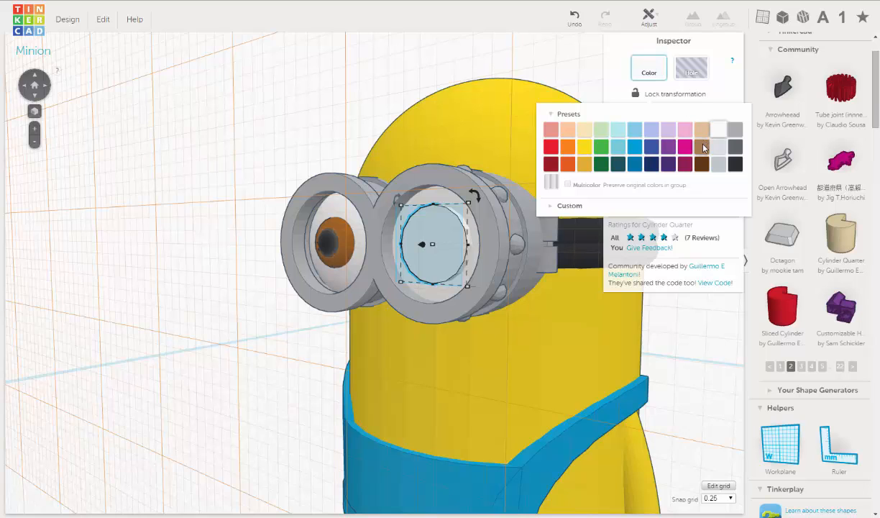
right_click_drag(284, 132, 295, 131)
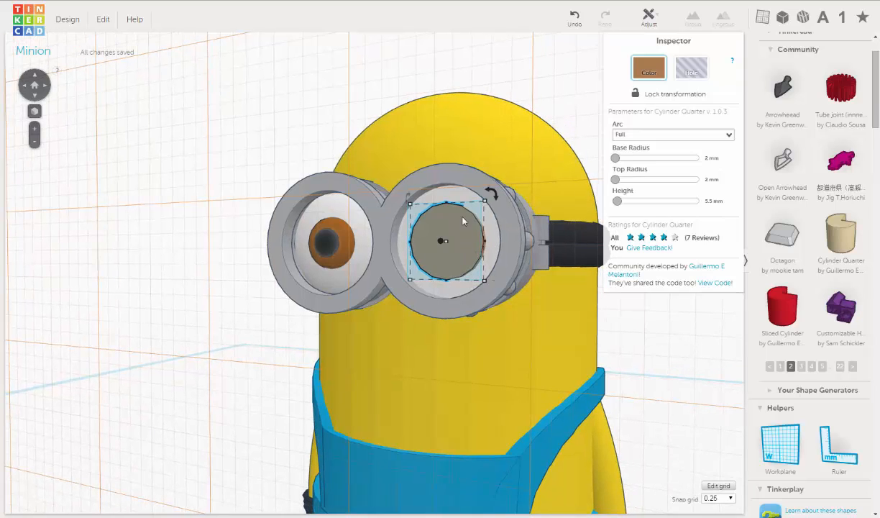
left_click(345, 84)
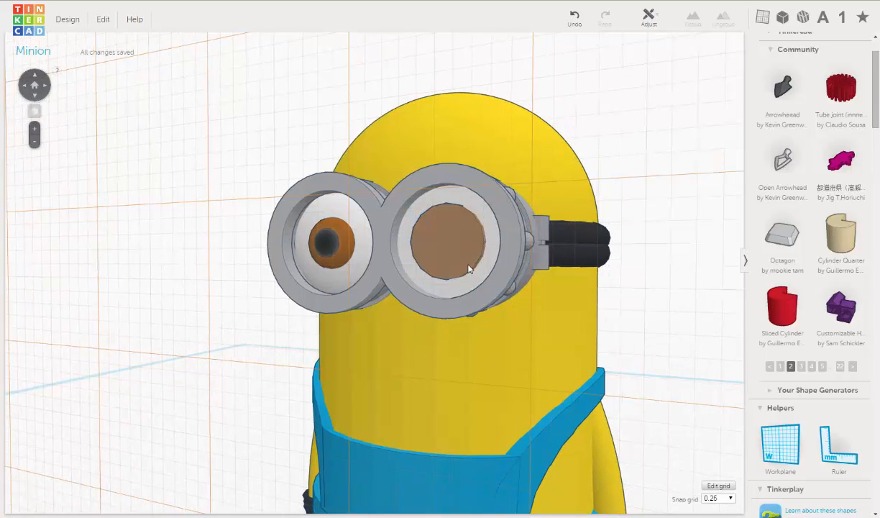
left_click(104, 20)
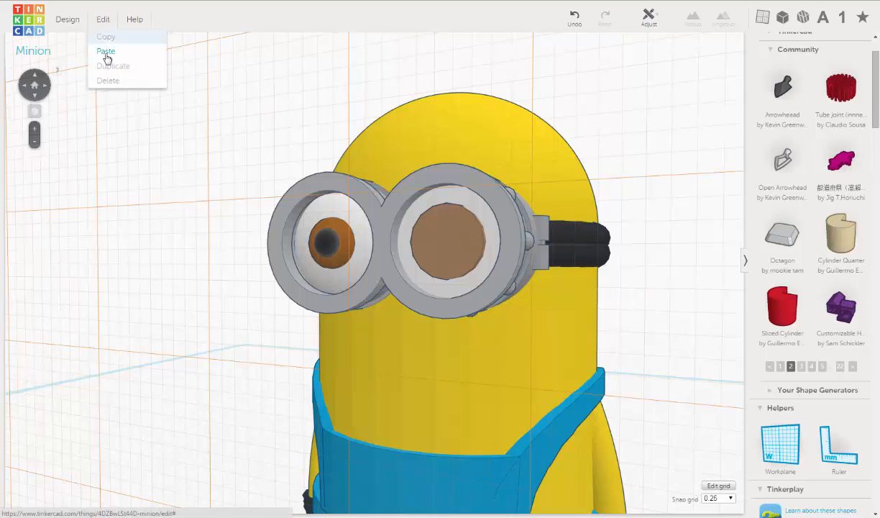
left_click(106, 52)
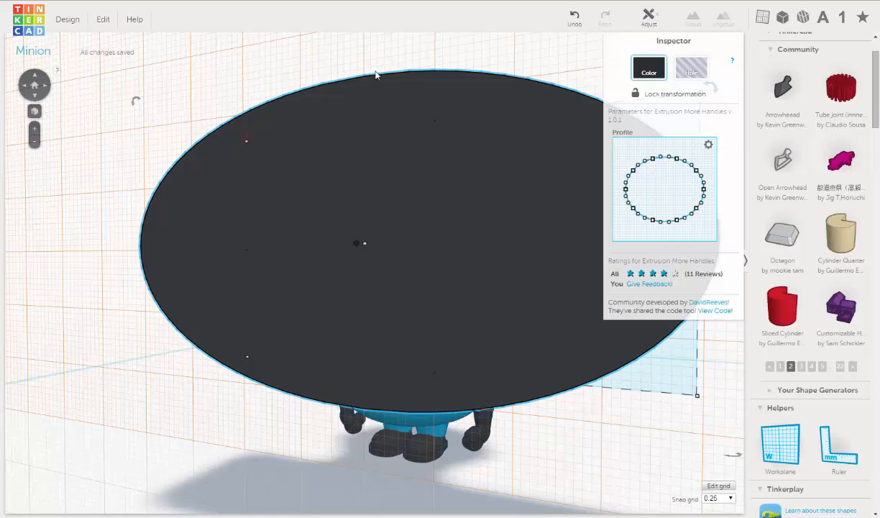
left_click(575, 19)
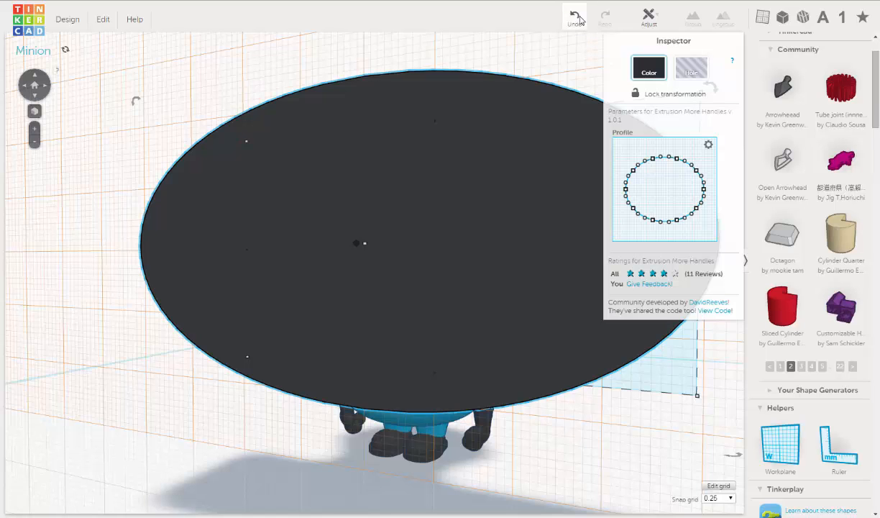
Duplicate the brown iris cylinder in place and set the copy's height to 6 mm.
scroll(422, 235, "up", 3)
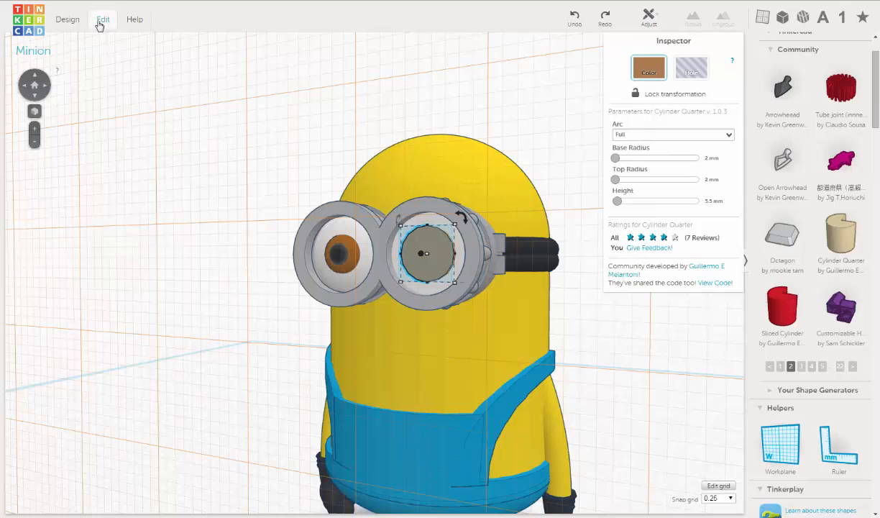
left_click(102, 21)
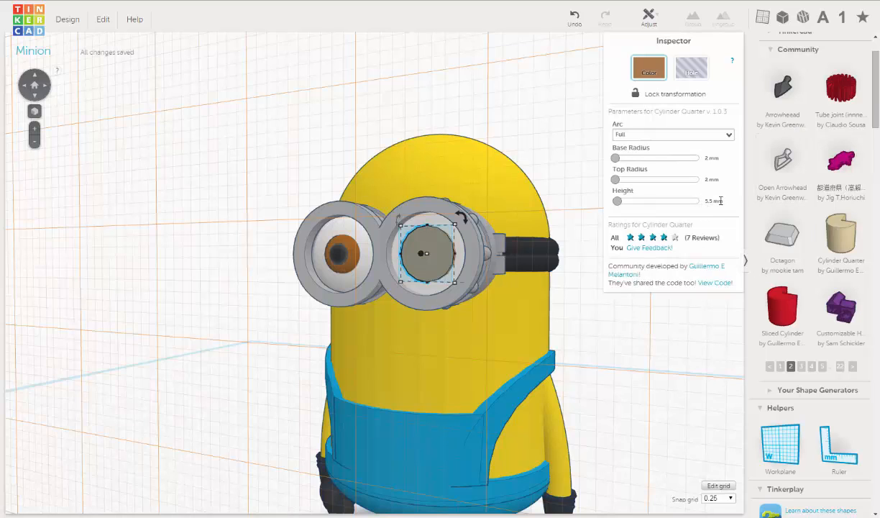
left_click(713, 201)
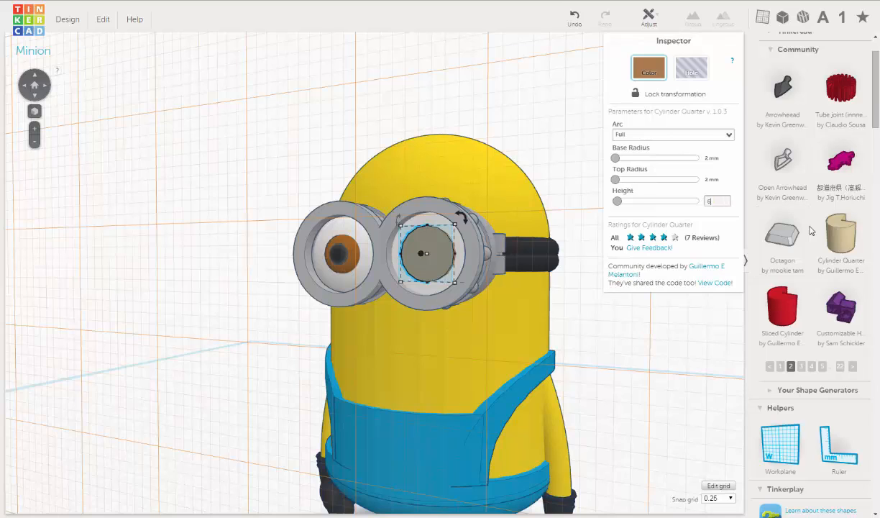
key("Return")
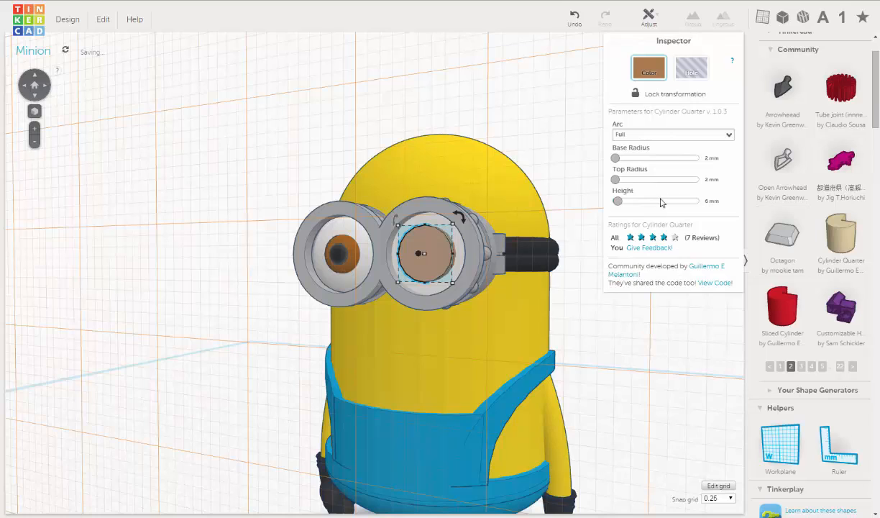
Colour the duplicated cylinder with the black preset and set its base radius and top radius to 1 mm.
left_click(648, 67)
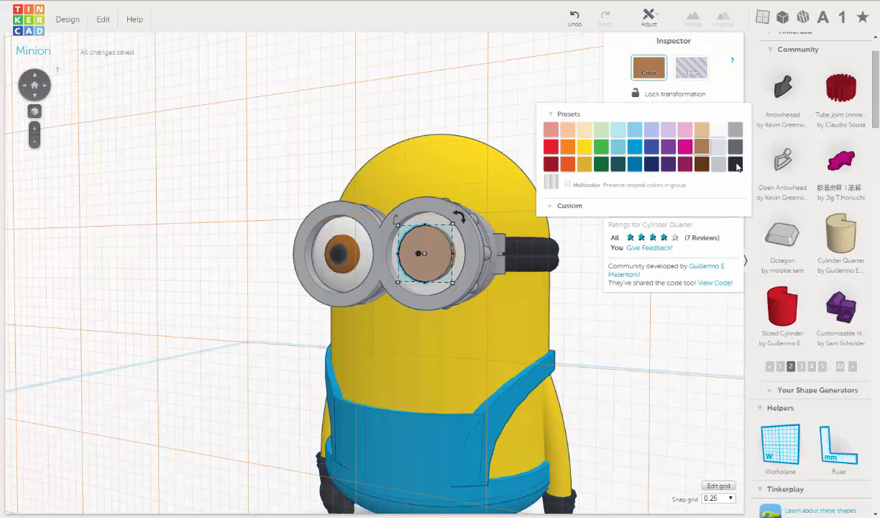
left_click(735, 164)
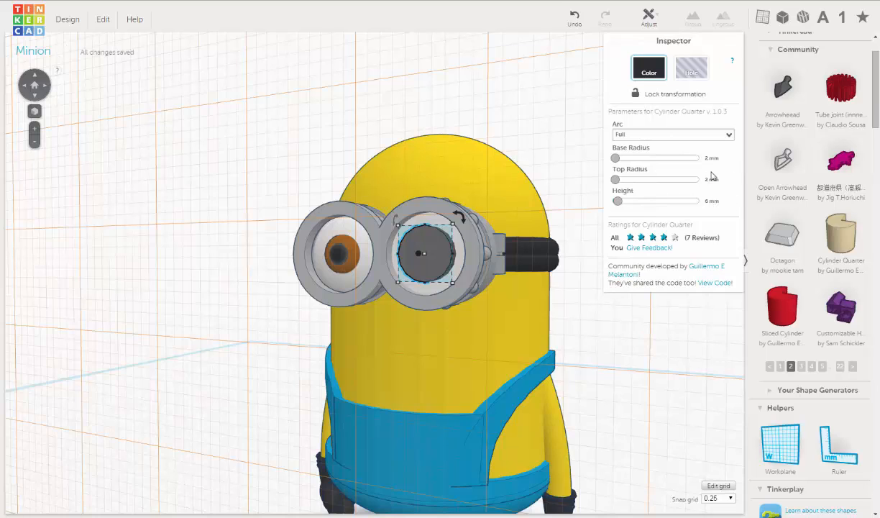
left_click(711, 157)
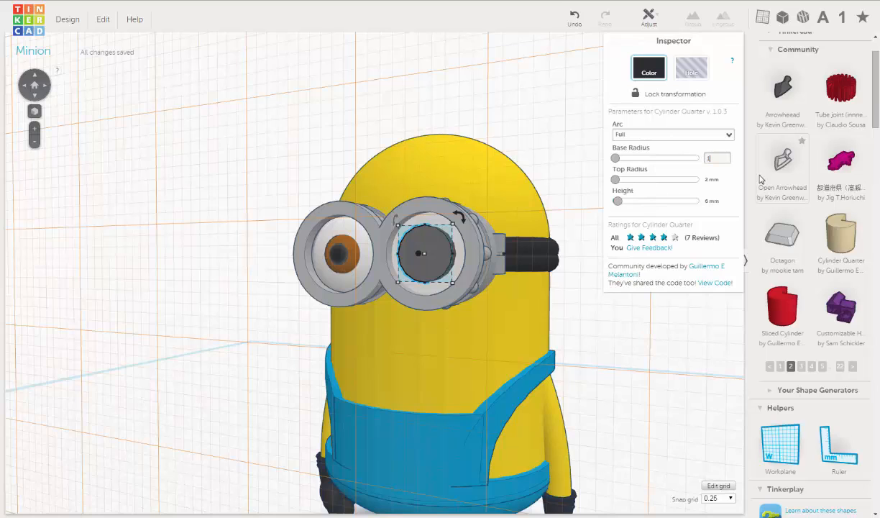
key("Return")
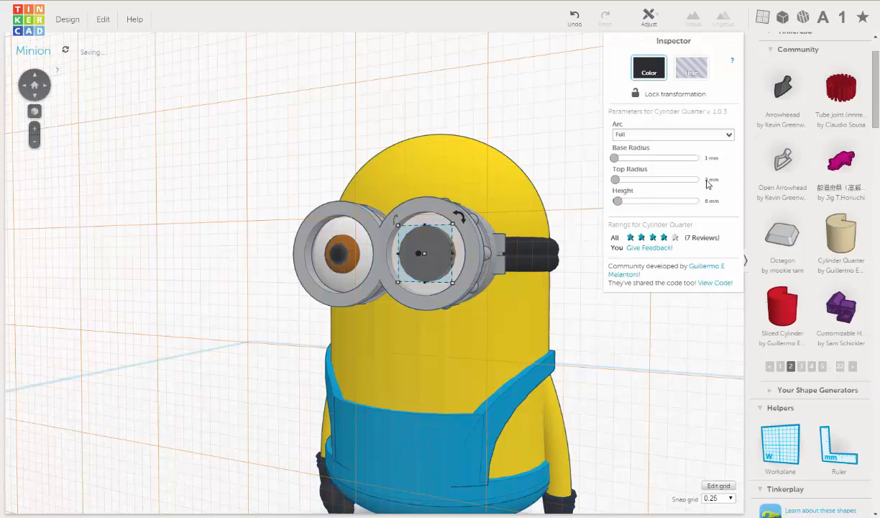
left_click(711, 180)
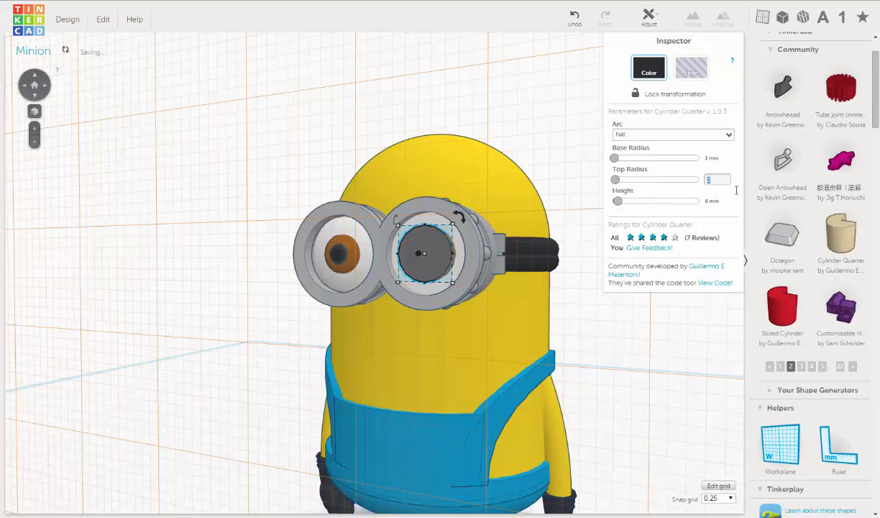
type("1")
key("Return")
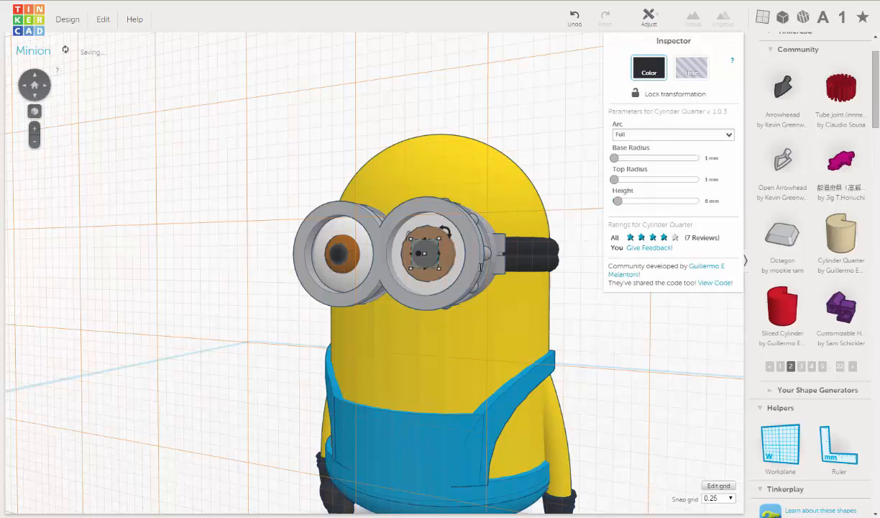
left_click(601, 342)
Set the brown iris cylinder's base radius and top radius to 1.7 mm.
right_click_drag(487, 332, 479, 227)
scroll(518, 303, "up", 3)
left_click(476, 226)
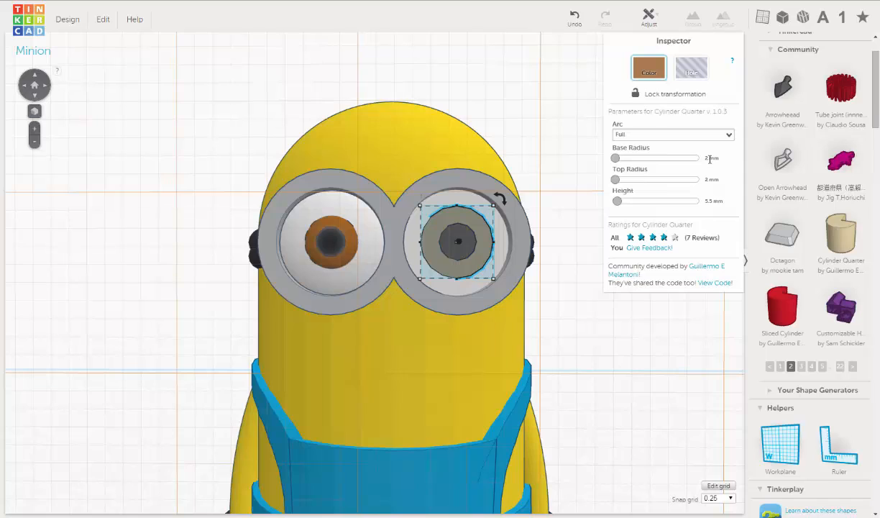
left_click(710, 159)
key("Return")
left_click(715, 180)
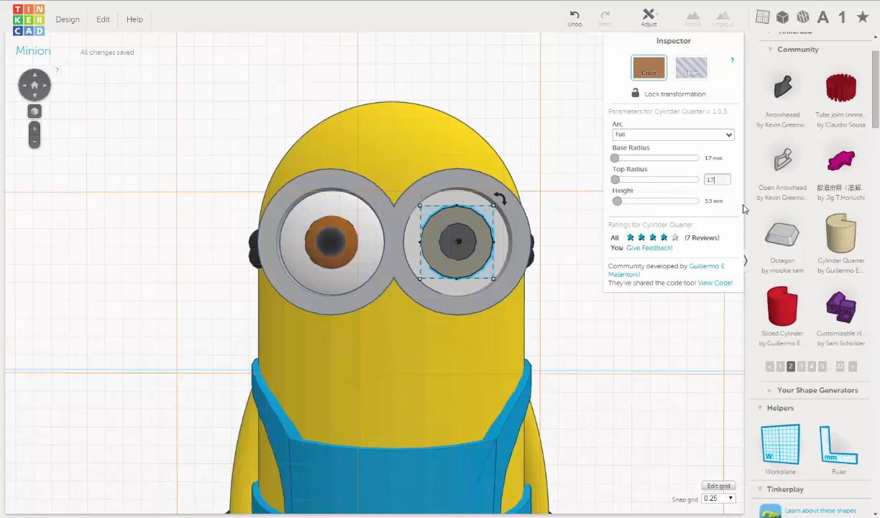
key("Return")
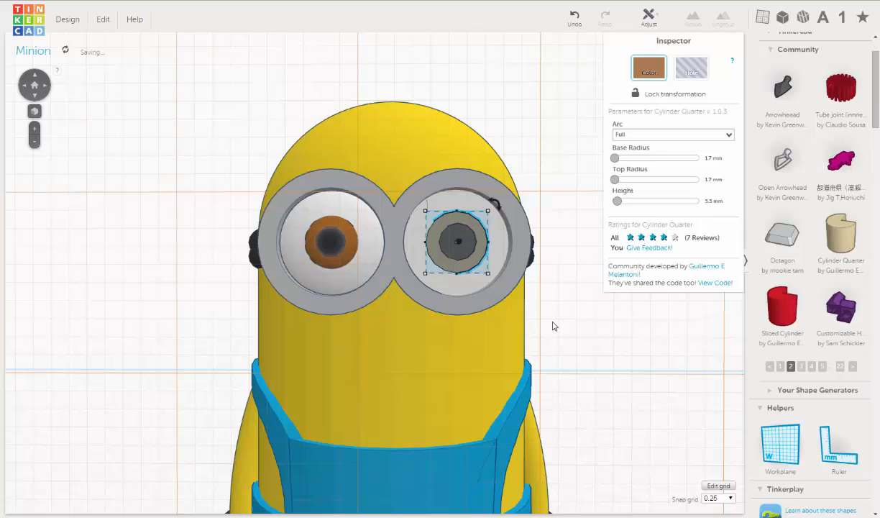
left_click(553, 322)
Set the black pupil cylinder's base radius and top radius to 0.5 mm.
right_click_drag(569, 328, 465, 248)
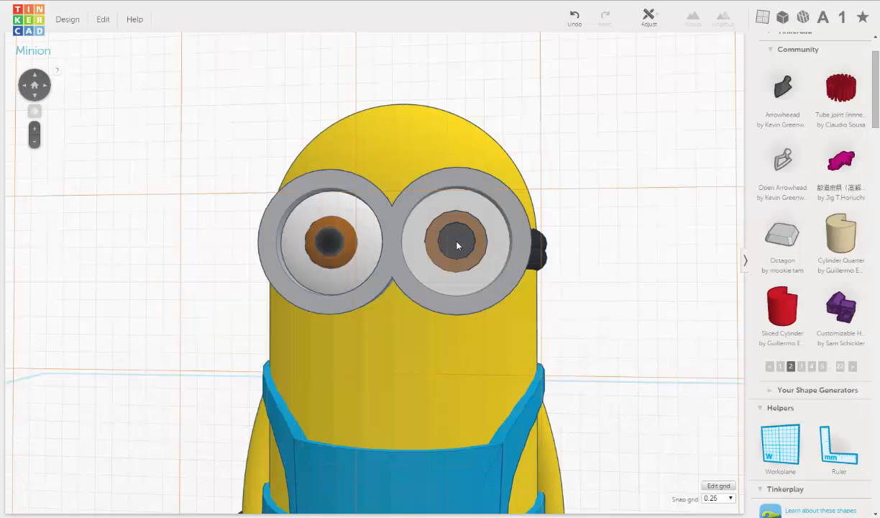
left_click(458, 245)
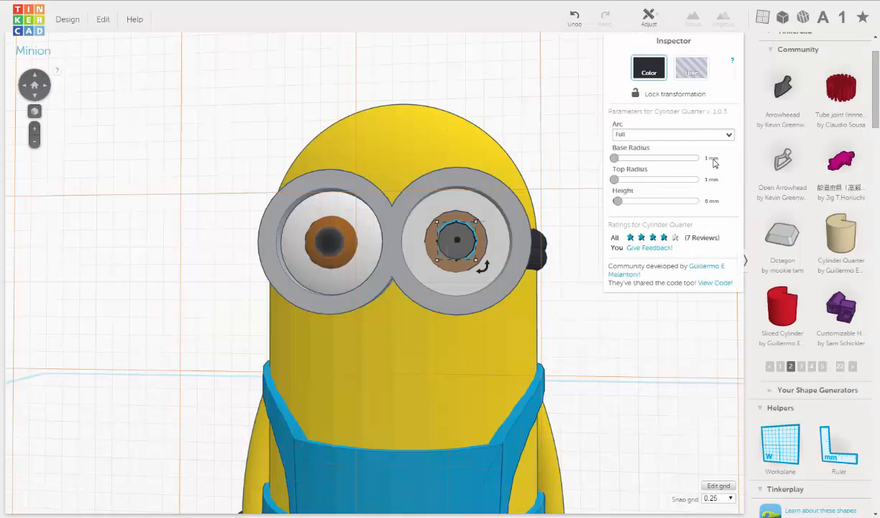
left_click(713, 158)
type("0.5")
key("Return")
left_click(711, 178)
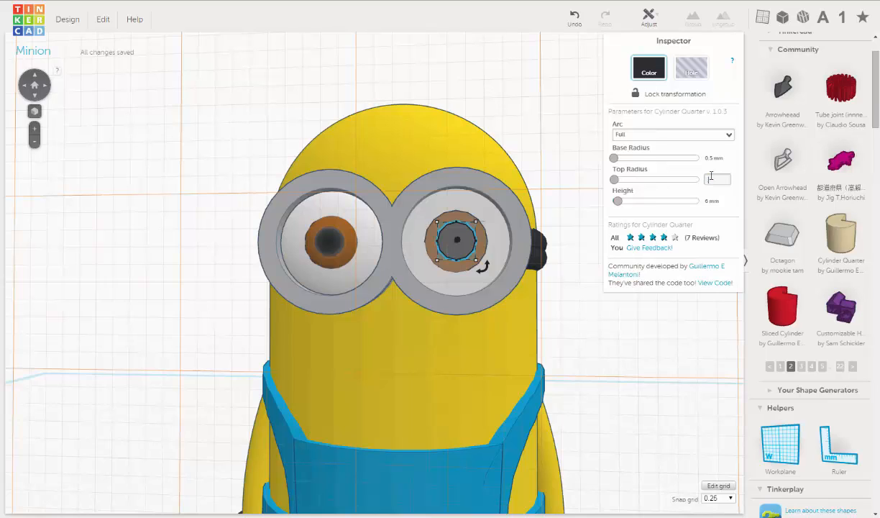
type("0.5")
key("Return")
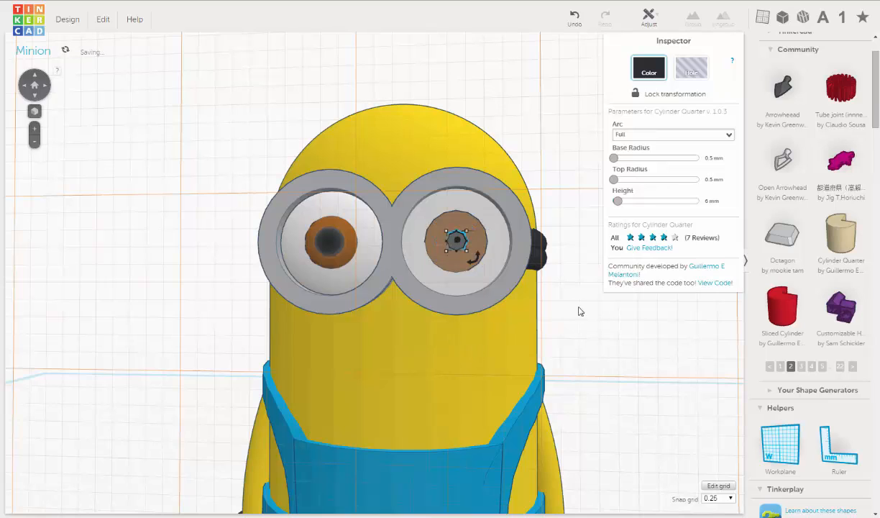
left_click(640, 349)
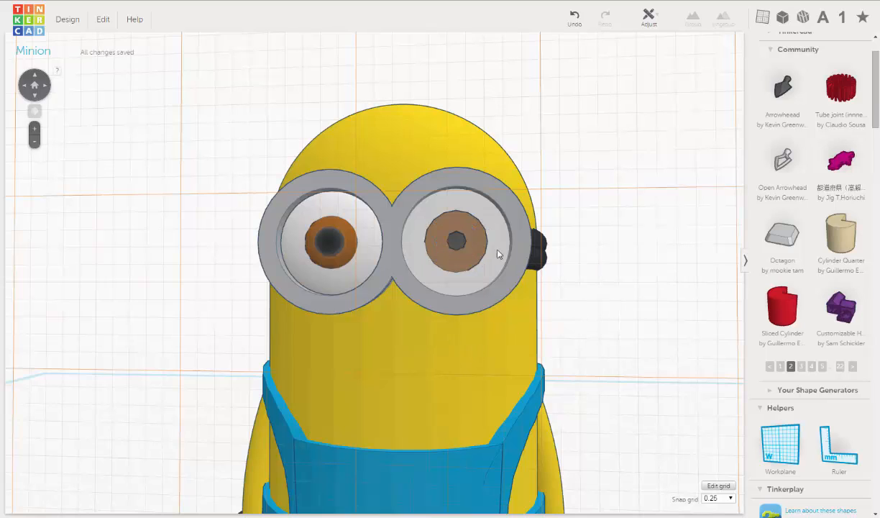
Set the brown iris cylinder's base radius and top radius to 1.5 mm.
left_click(476, 237)
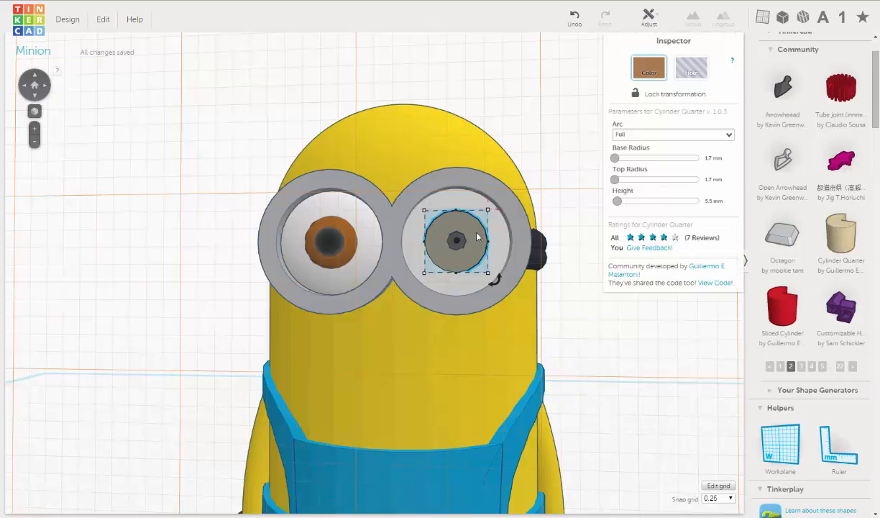
left_click(711, 157)
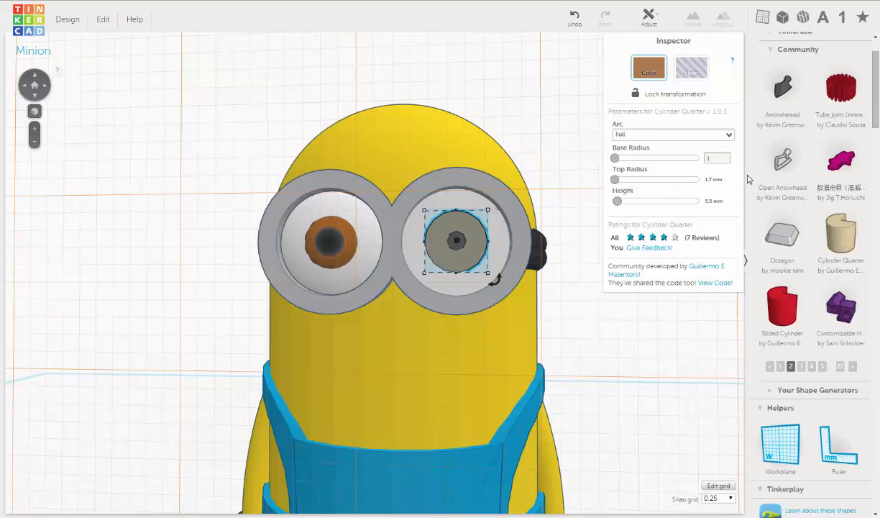
type("1.5")
key("Return")
left_click(713, 179)
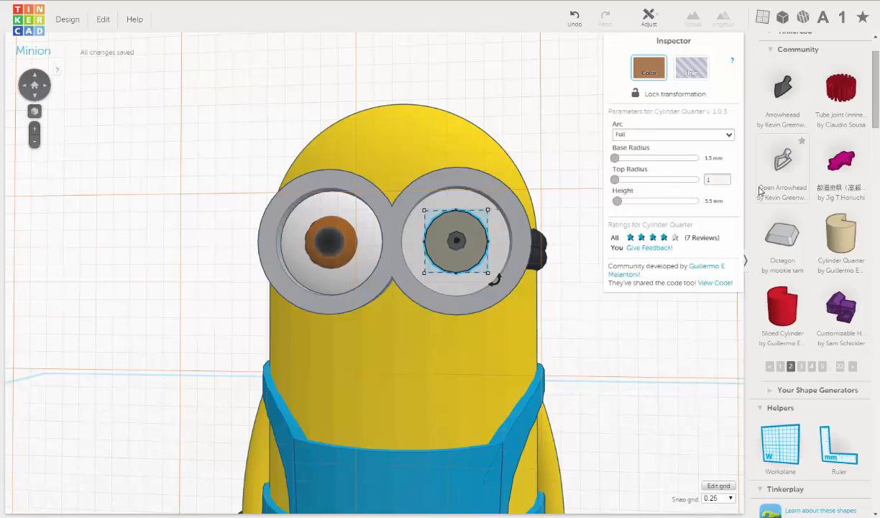
type("1.5")
key("Return")
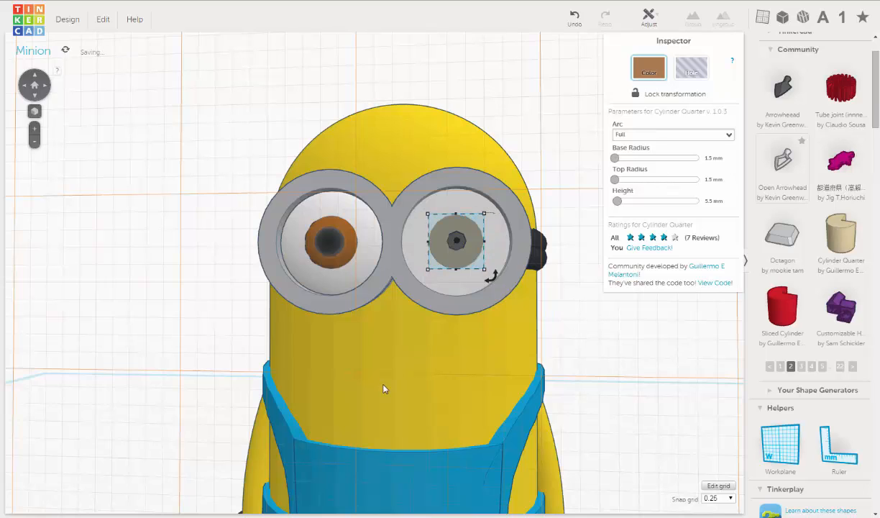
left_click(609, 344)
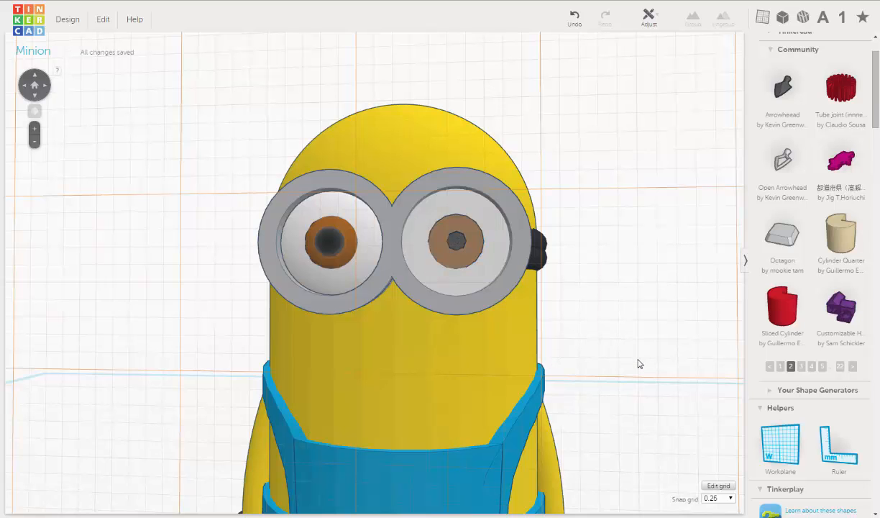
Set the brown iris cylinder's base radius and top radius to 1 mm.
mouse_move(634, 334)
right_mouse_down()
mouse_move(634, 343)
mouse_move(627, 334)
mouse_move(634, 342)
mouse_move(626, 341)
right_mouse_up()
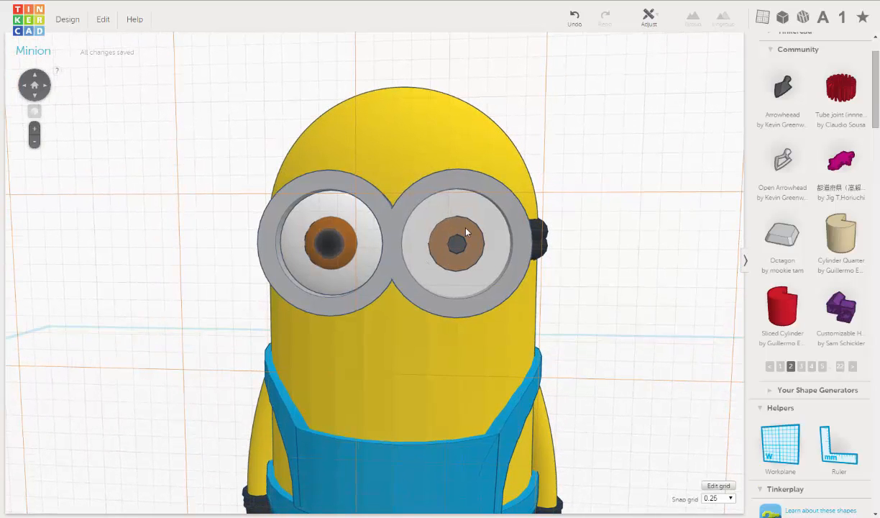
left_click(446, 219)
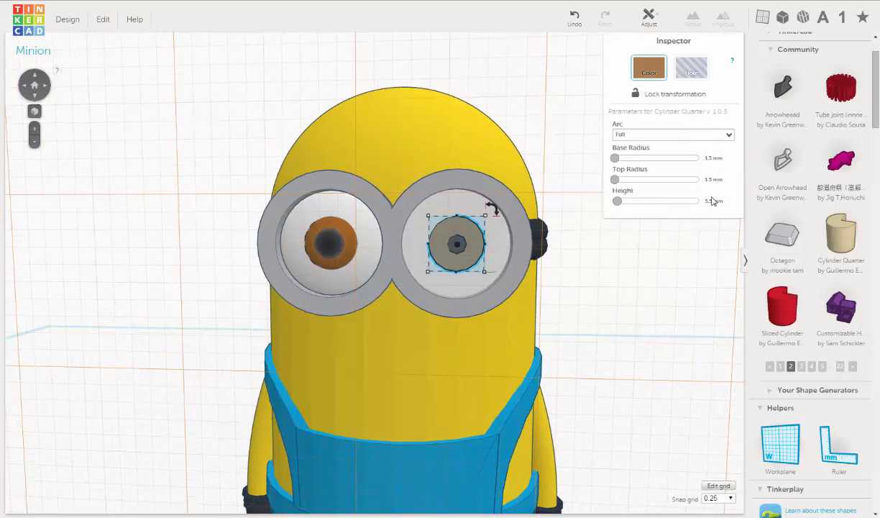
left_click(718, 158)
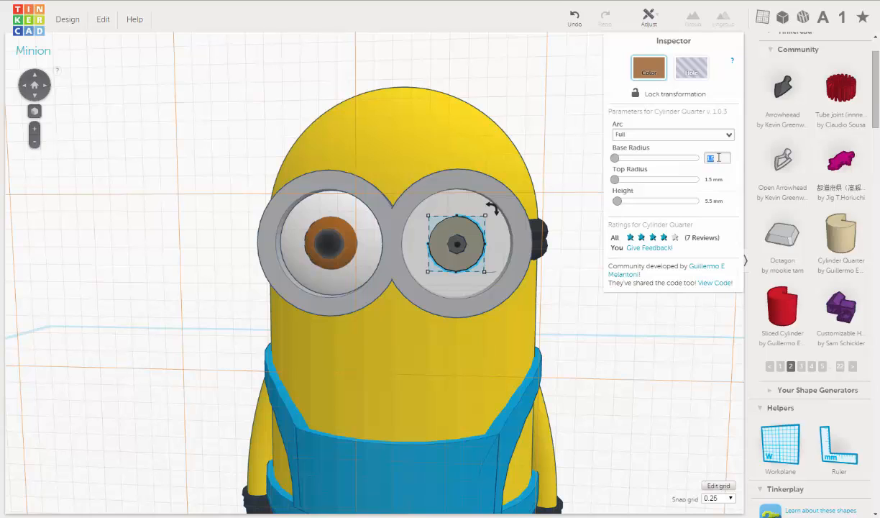
type("1")
key("Return")
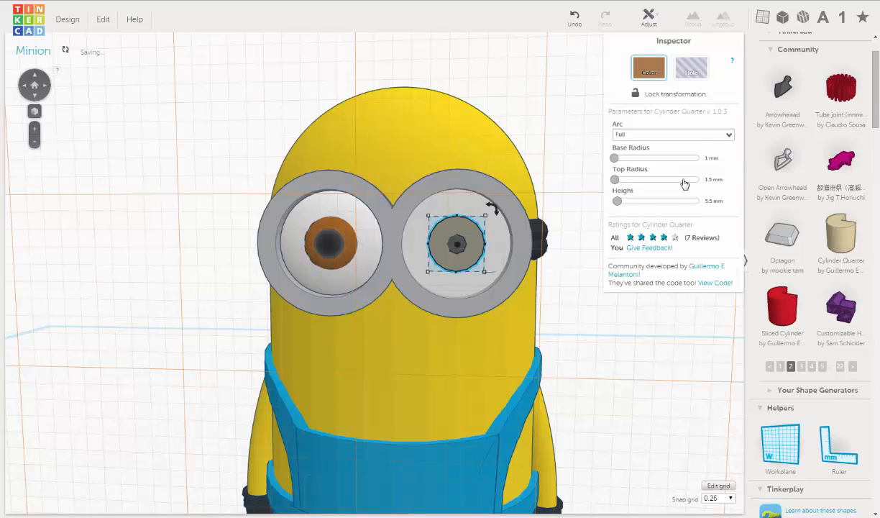
left_click(713, 179)
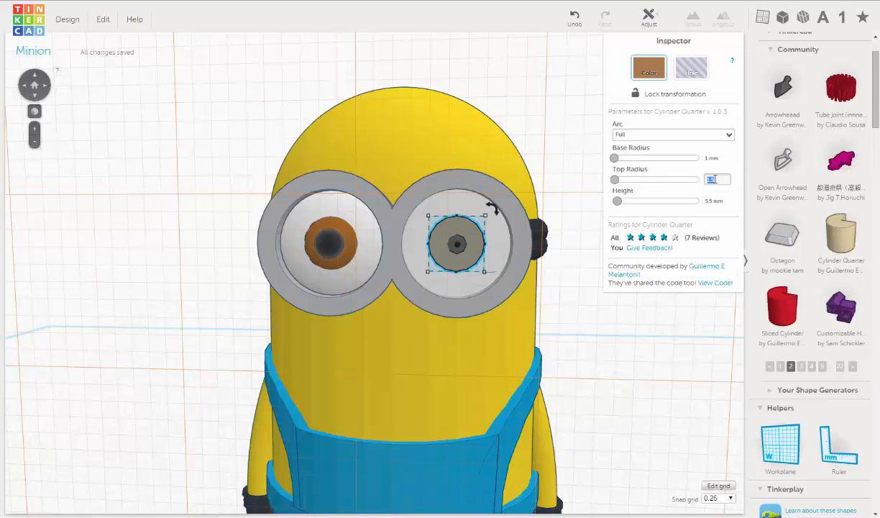
type("1")
key("Return")
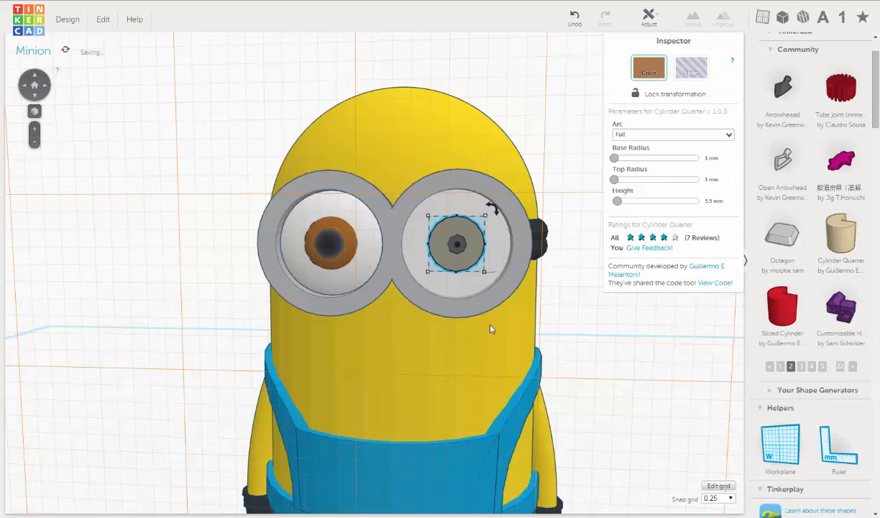
left_click(596, 328)
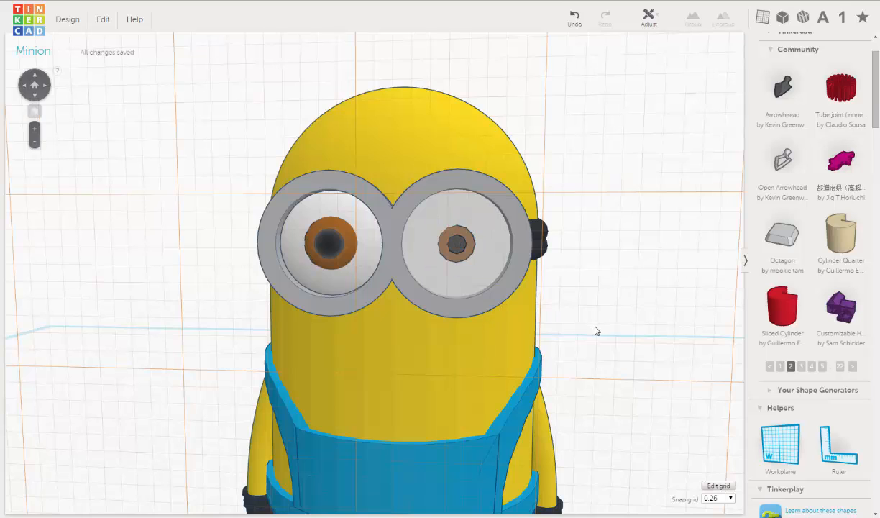
Set the brown iris cylinder's base radius and top radius to 1.2 mm.
mouse_move(598, 316)
right_mouse_down()
mouse_move(604, 309)
mouse_move(601, 329)
right_mouse_up()
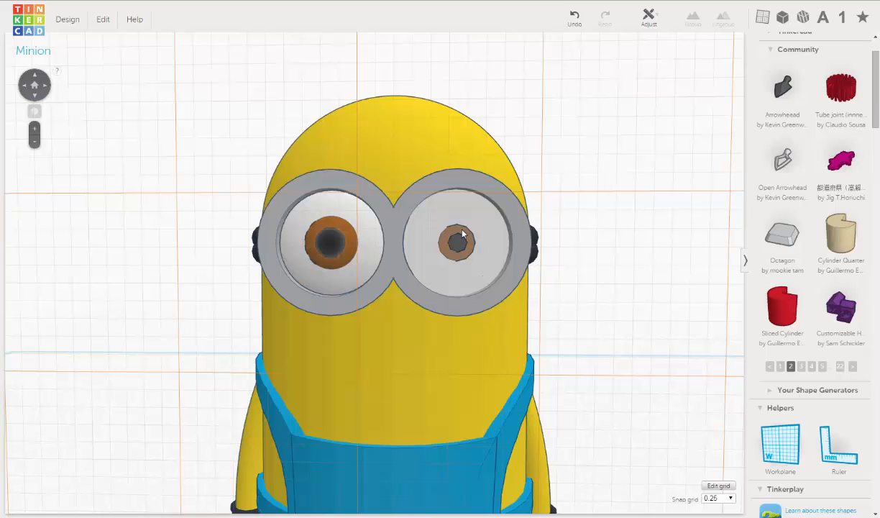
left_click(463, 233)
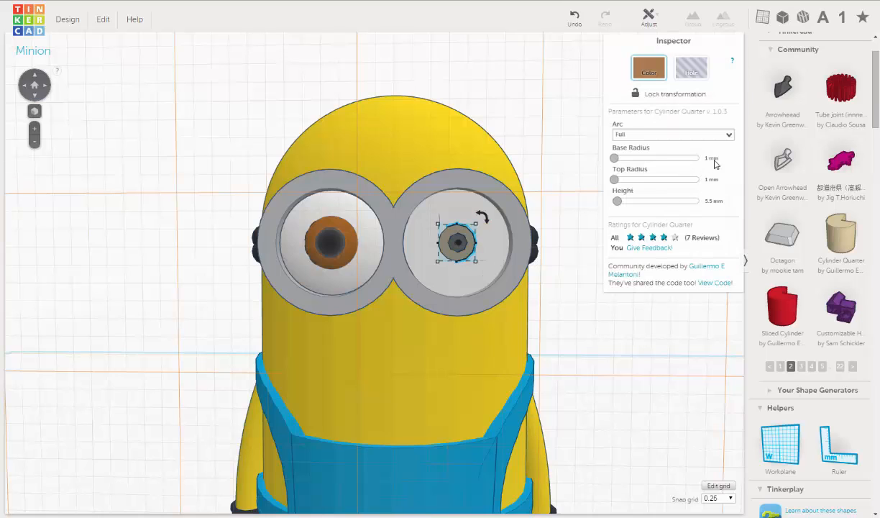
left_click(716, 159)
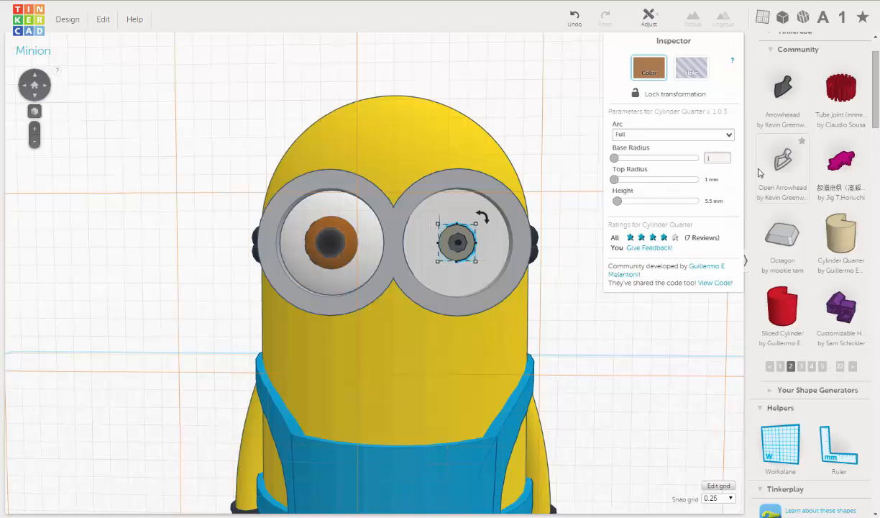
type(".2")
key("Return")
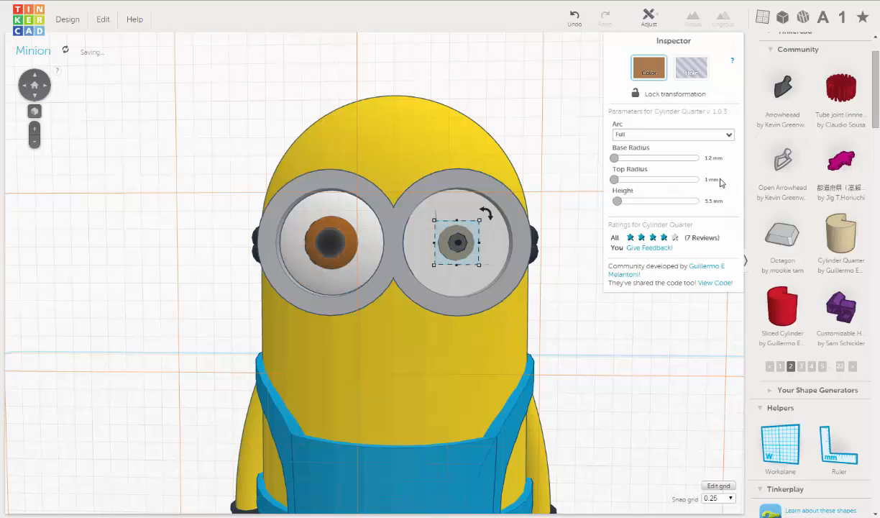
left_click(713, 181)
type("1")
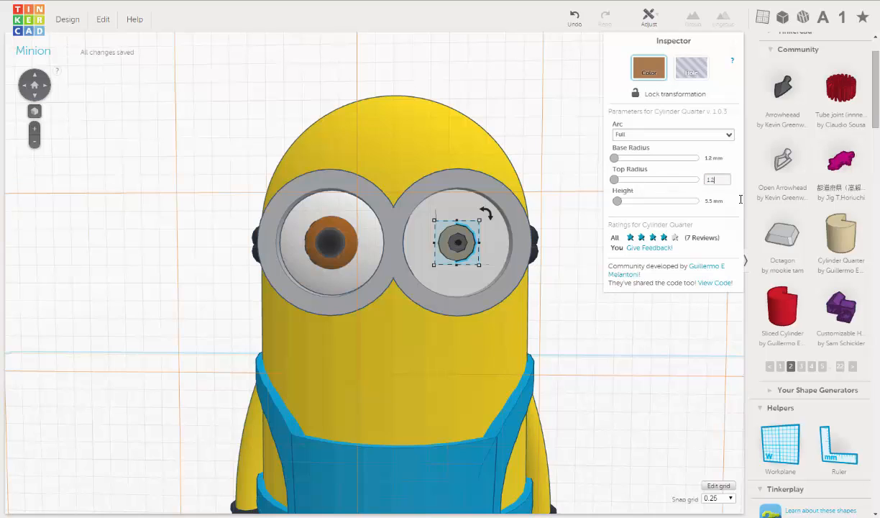
type(".2")
key("Return")
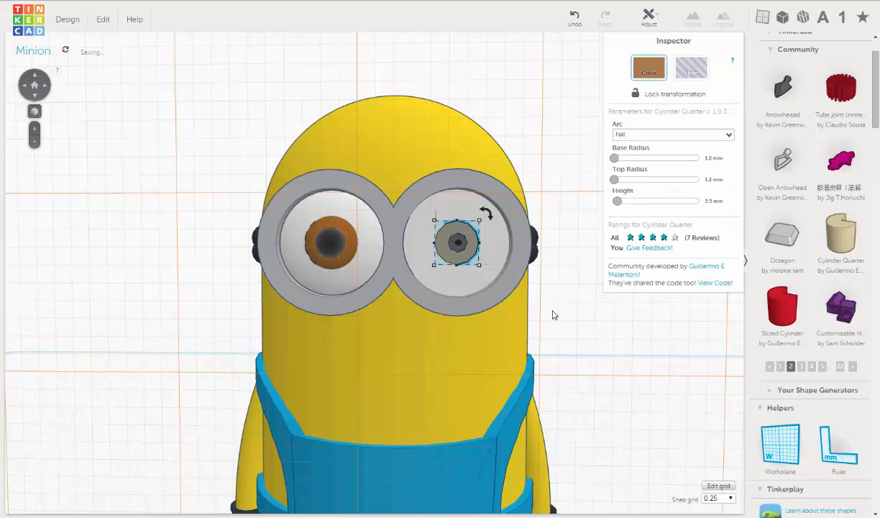
left_click(574, 333)
Push the brown iris cylinder slightly back into the white of the new eye.
right_click_drag(568, 350, 484, 369)
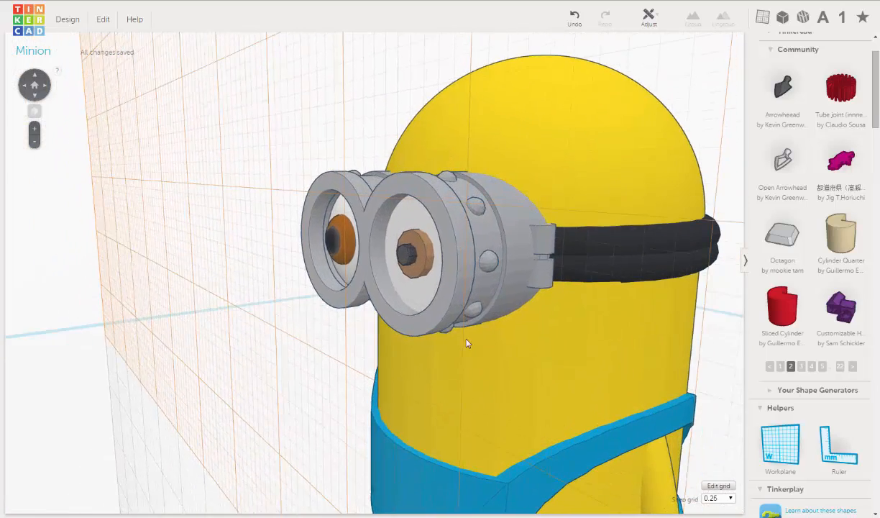
scroll(417, 279, "up", 3)
right_click_drag(417, 280, 441, 247)
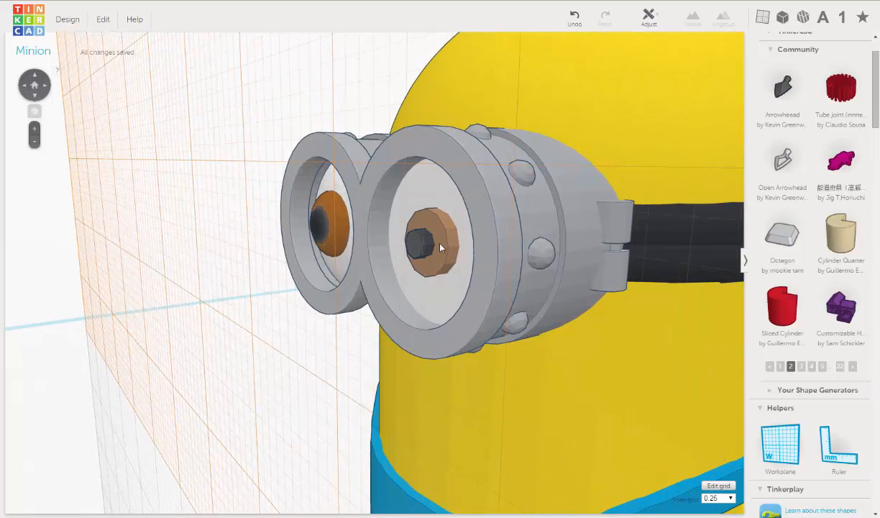
left_click(445, 239)
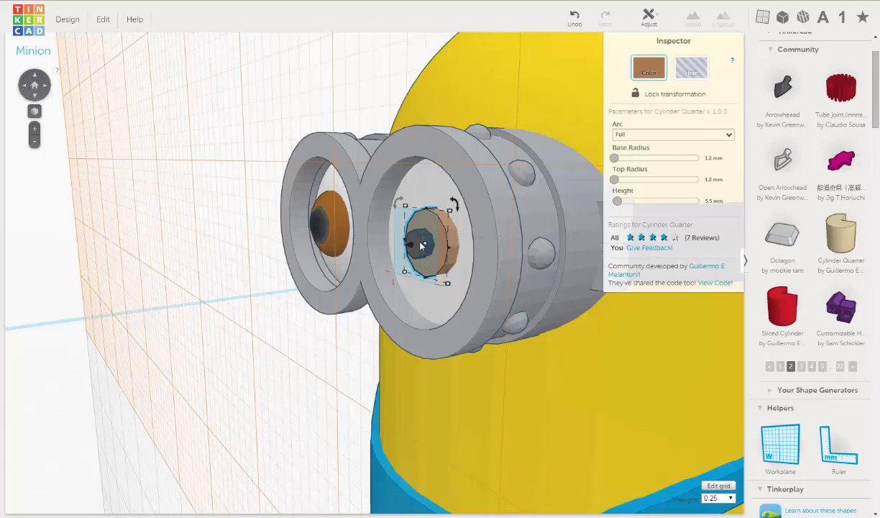
left_click_drag(421, 242, 480, 325)
right_click_drag(468, 328, 447, 325)
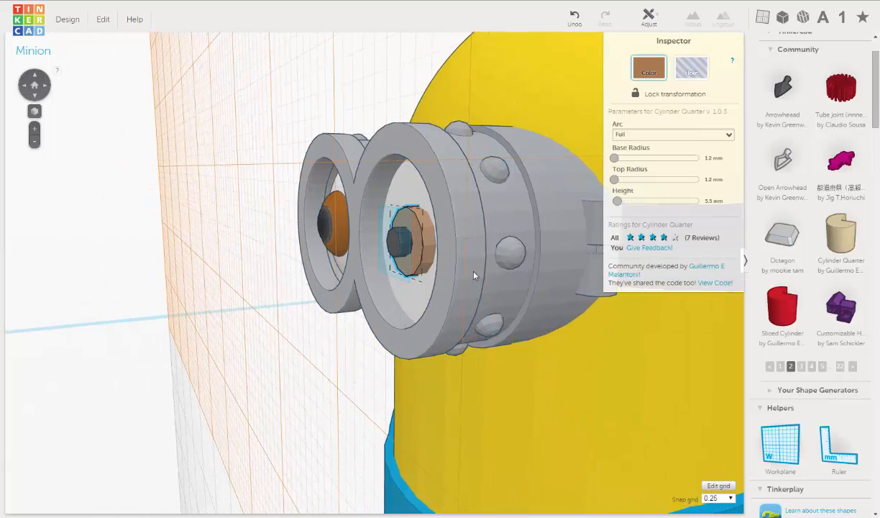
left_click_drag(394, 246, 399, 245)
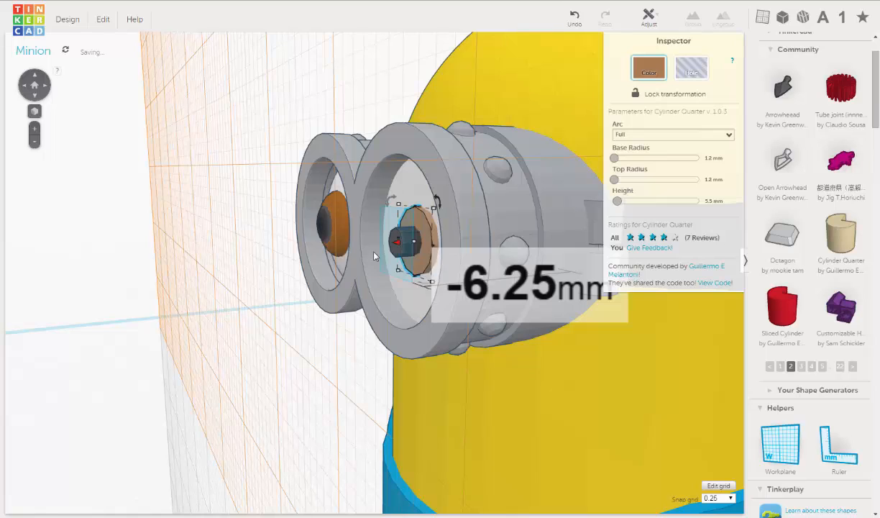
Push the black pupil cylinder back so it protrudes only slightly from the brown iris.
mouse_move(401, 243)
left_click(391, 242)
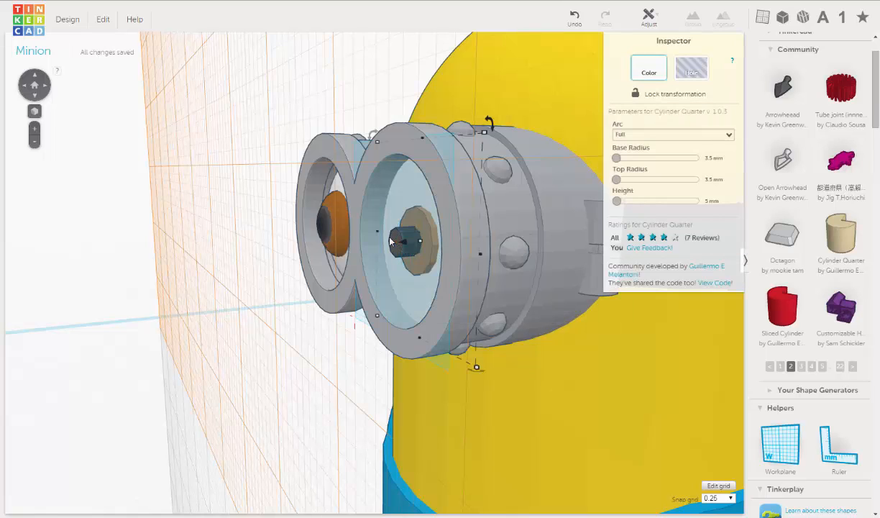
left_click(373, 229)
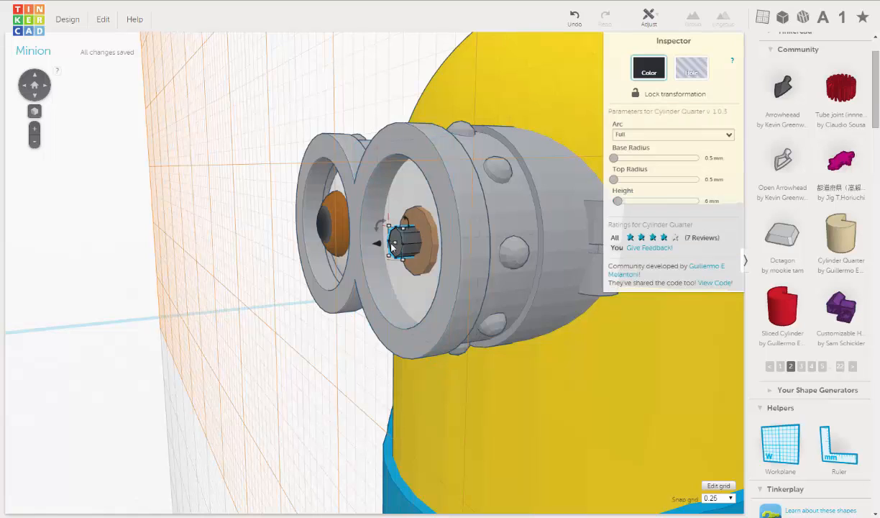
mouse_move(379, 246)
left_mouse_down()
mouse_move(370, 239)
mouse_move(390, 252)
mouse_move(376, 245)
left_mouse_up()
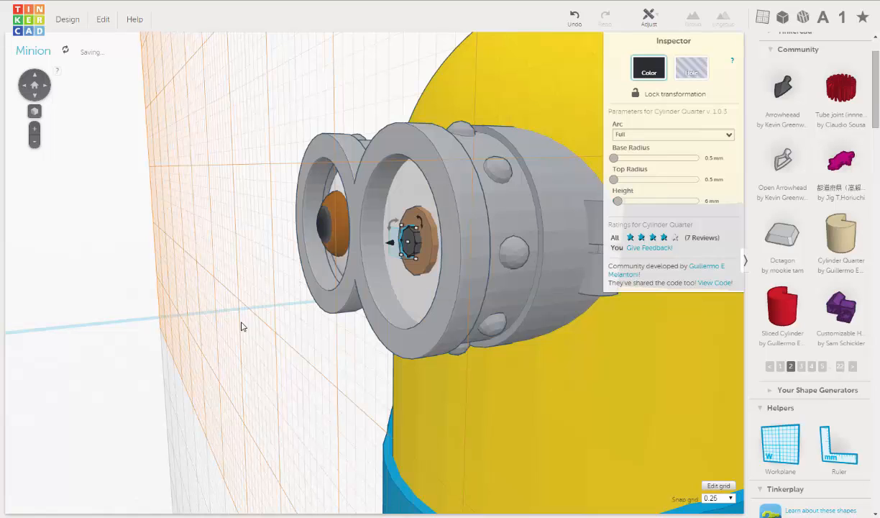
left_click(236, 284)
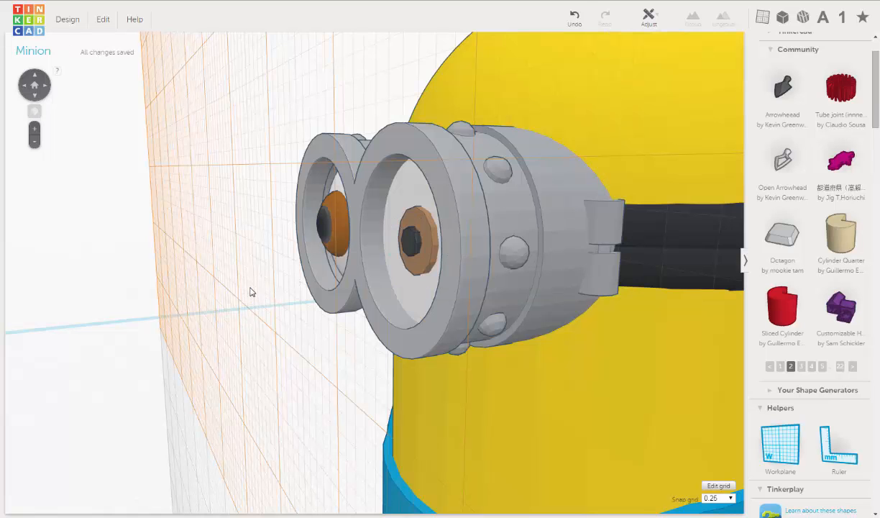
Turn the grey goggle frame group into a hole and inspect how both eyes sit inside it.
scroll(251, 292, "down", 5)
right_click_drag(312, 300, 281, 295)
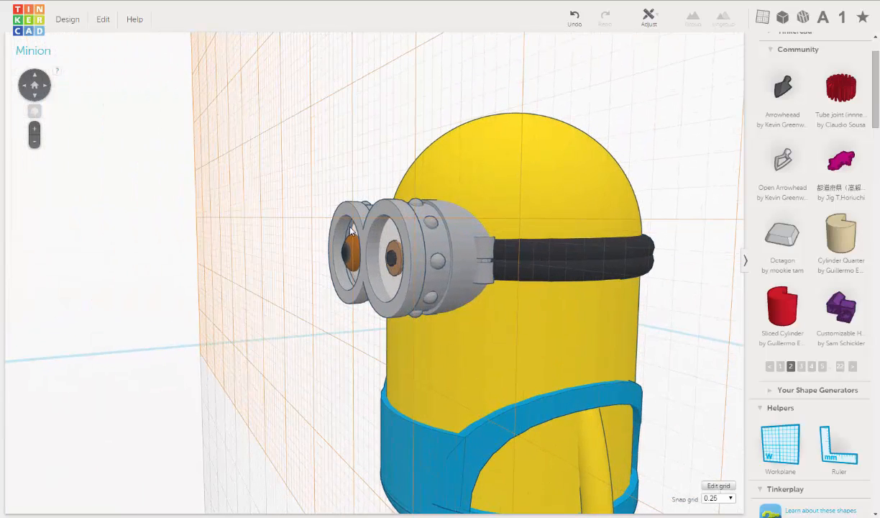
left_click(459, 248)
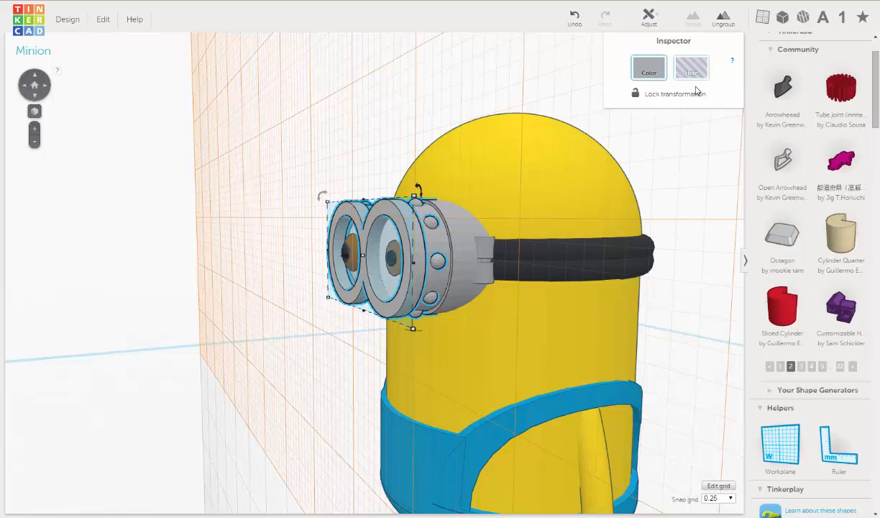
left_click(693, 70)
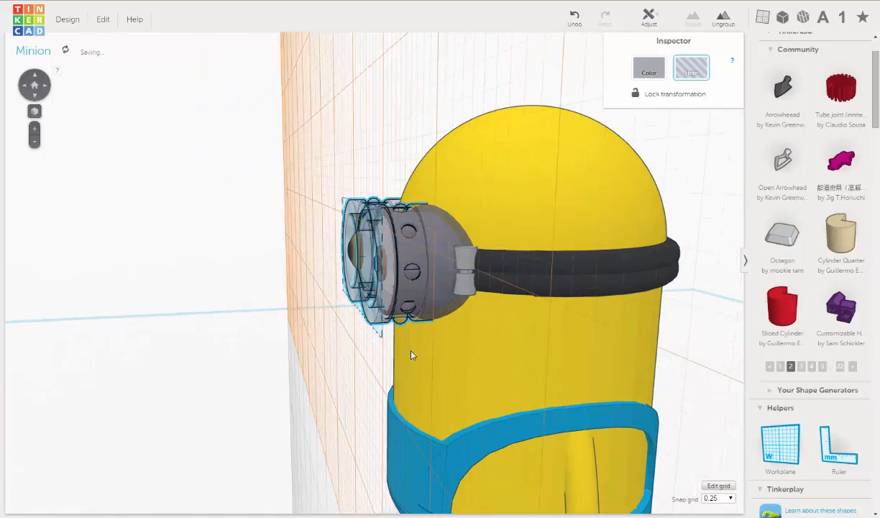
scroll(418, 277, "up", 4)
middle_click_drag(422, 308, 424, 325)
right_click_drag(440, 292, 476, 198)
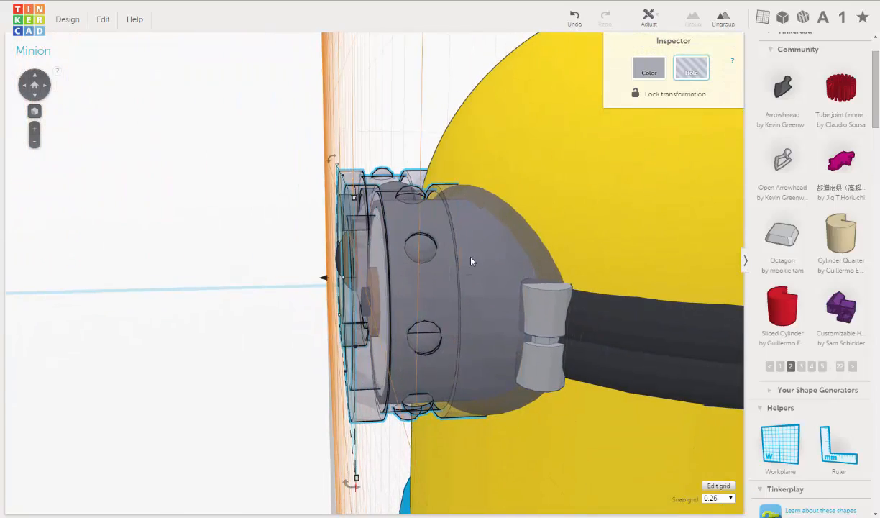
right_click_drag(455, 254, 590, 291)
right_click_drag(579, 294, 552, 229)
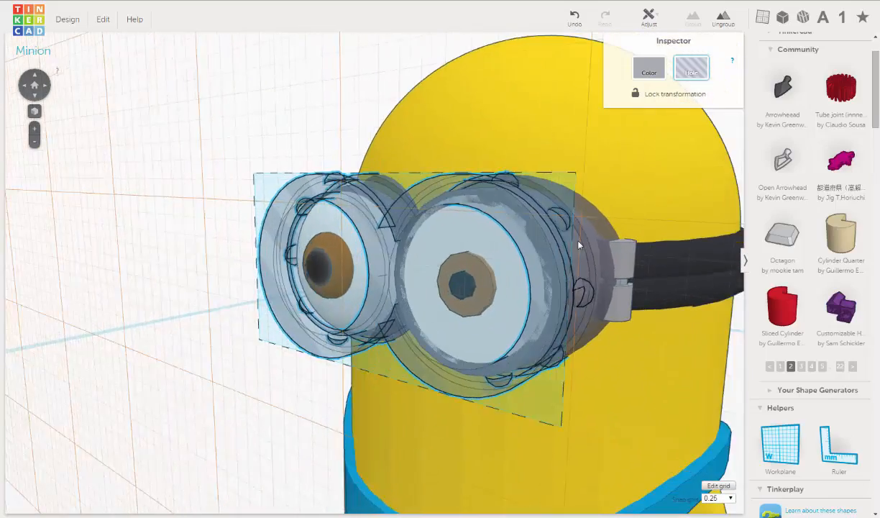
left_click(193, 354)
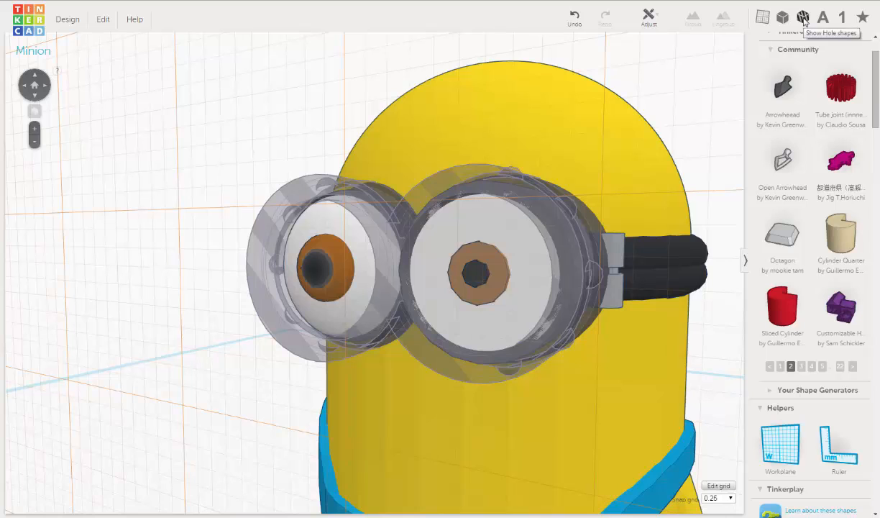
Group the new eye's white, brown and black cylinders and enable Multicolor to preserve their original colours.
right_click_drag(342, 170, 349, 179)
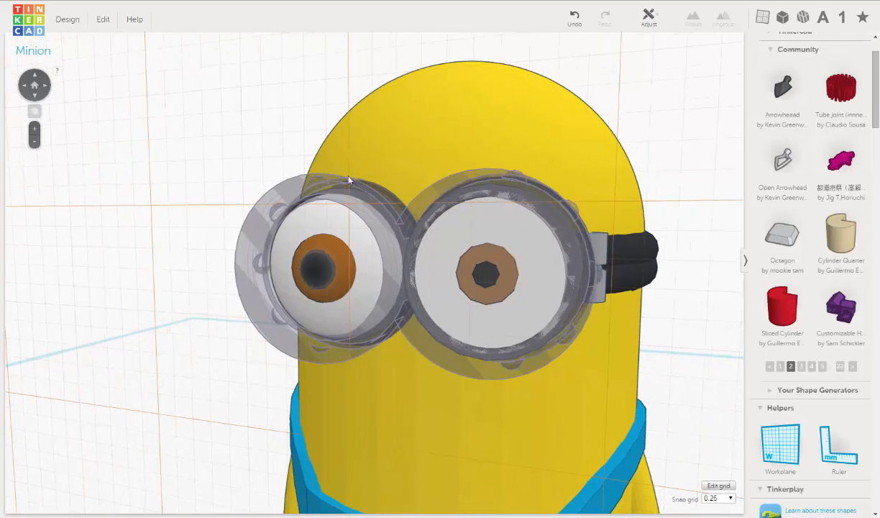
left_click(540, 255)
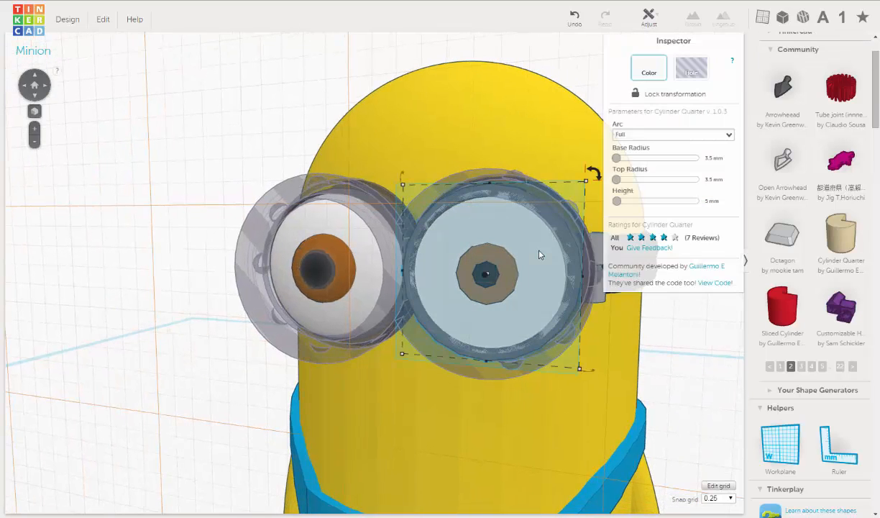
left_click(502, 266, "shift")
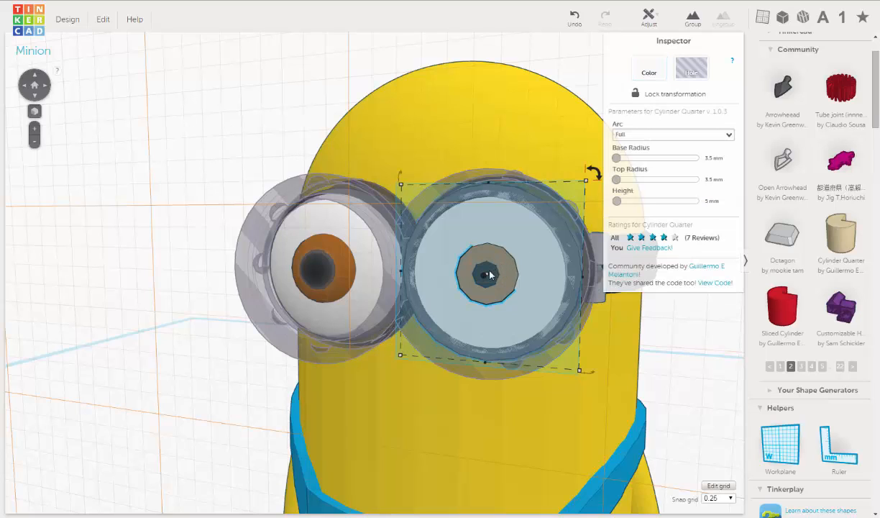
left_click(491, 272, "shift")
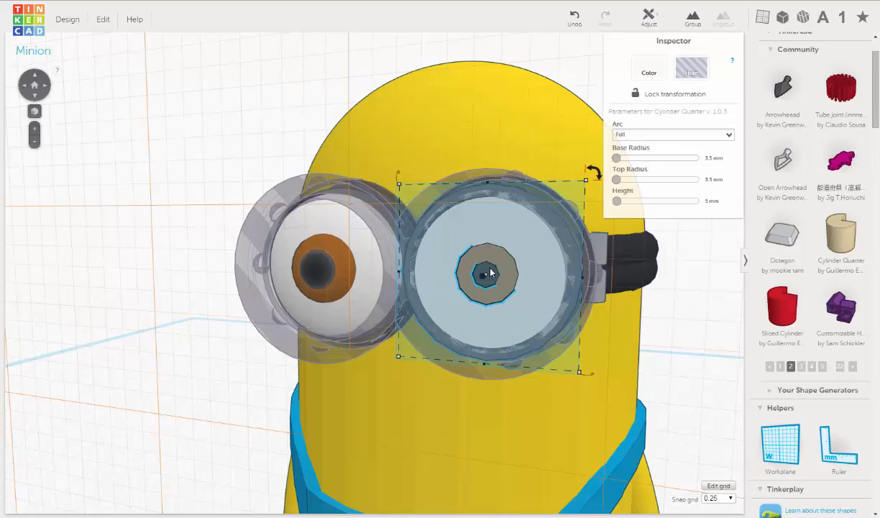
left_click(694, 20)
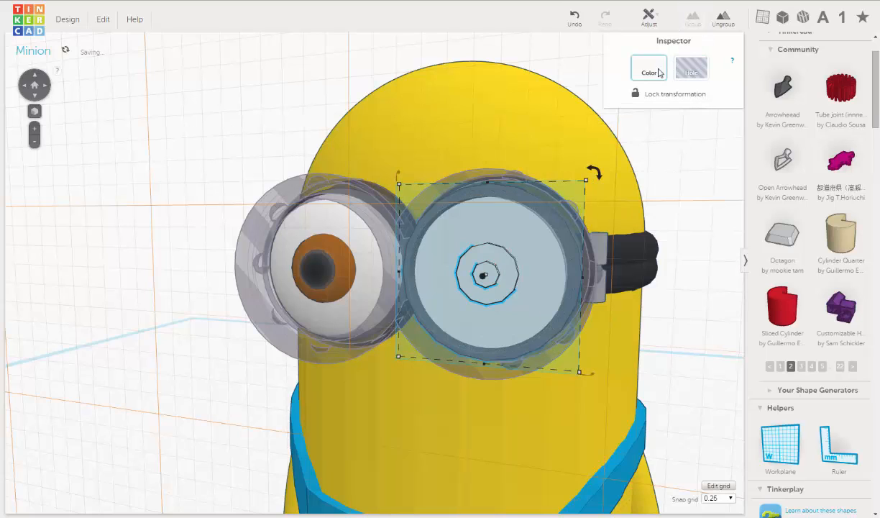
left_click(660, 72)
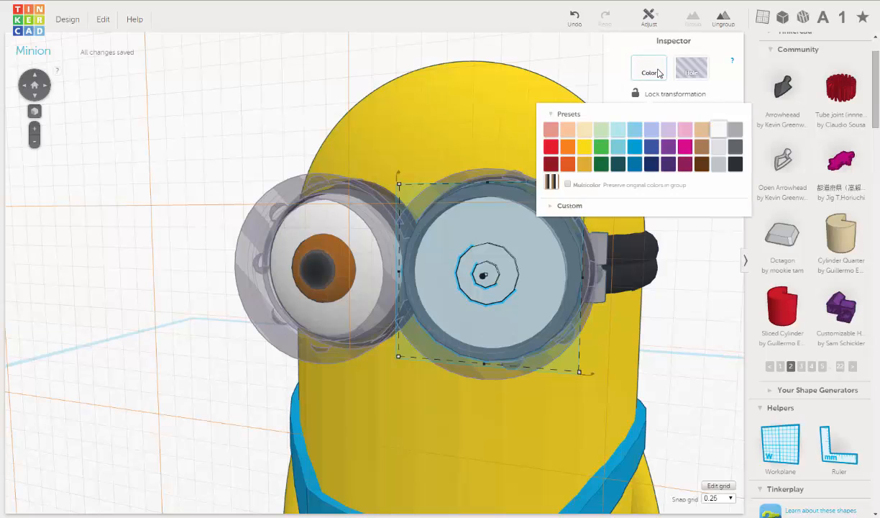
left_click(567, 185)
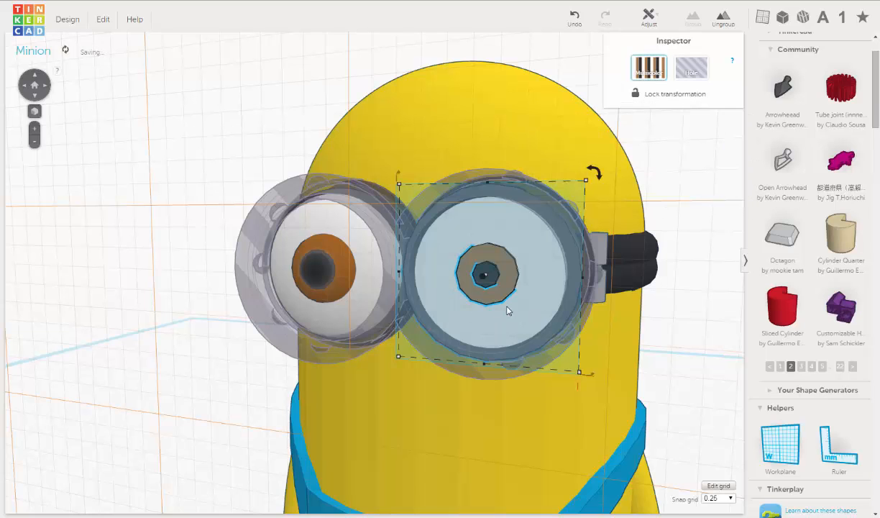
Delete the original rounded eye group beside the newly built one.
right_click_drag(506, 307, 506, 310)
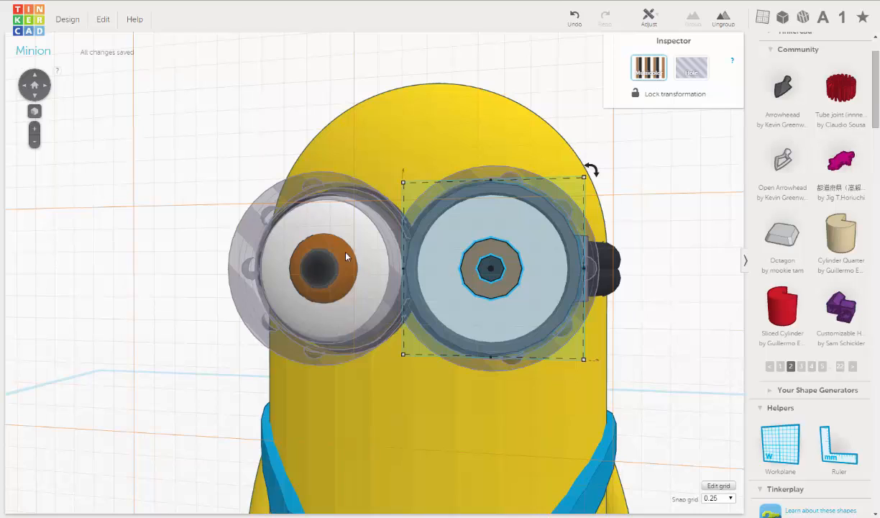
left_click(347, 228)
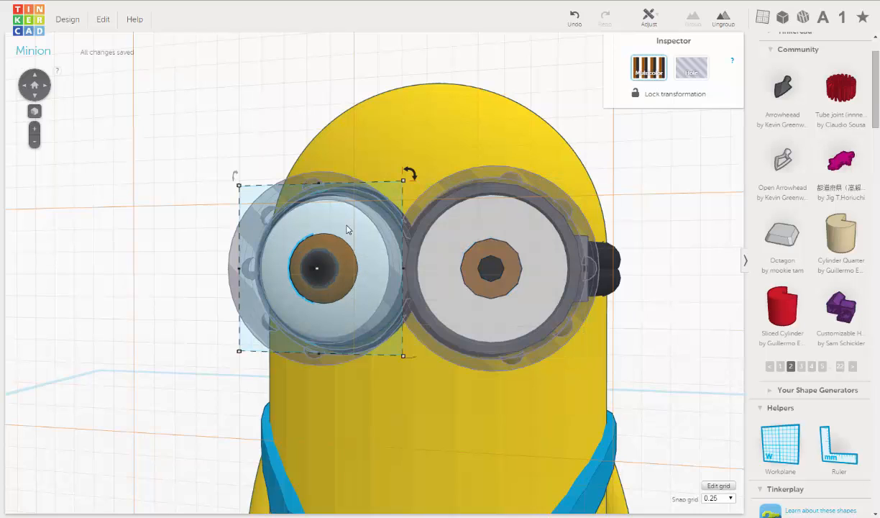
key("Delete")
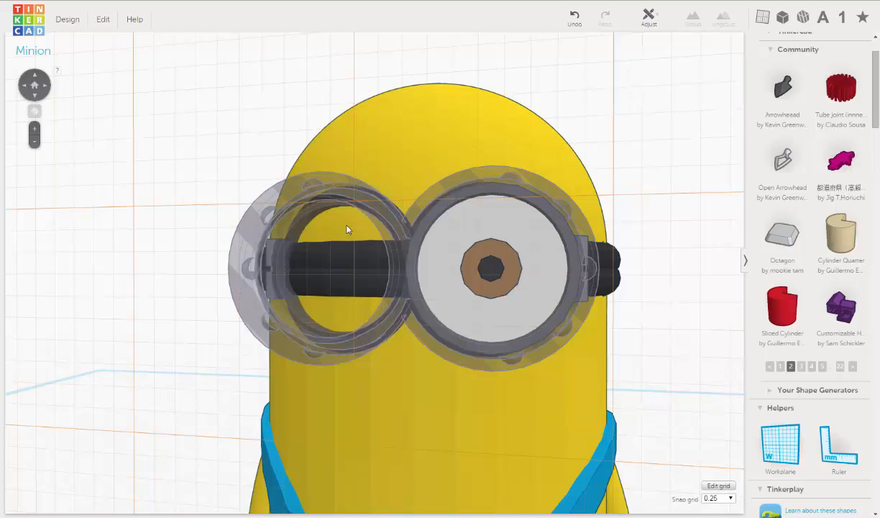
Duplicate the new multicoloured eye group in place and set the snap grid to 1.0.
left_click(468, 220)
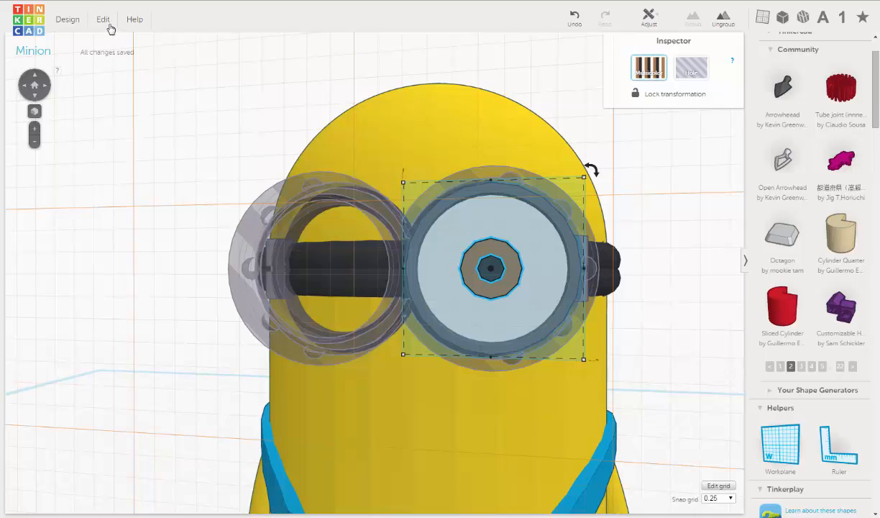
left_click(107, 25)
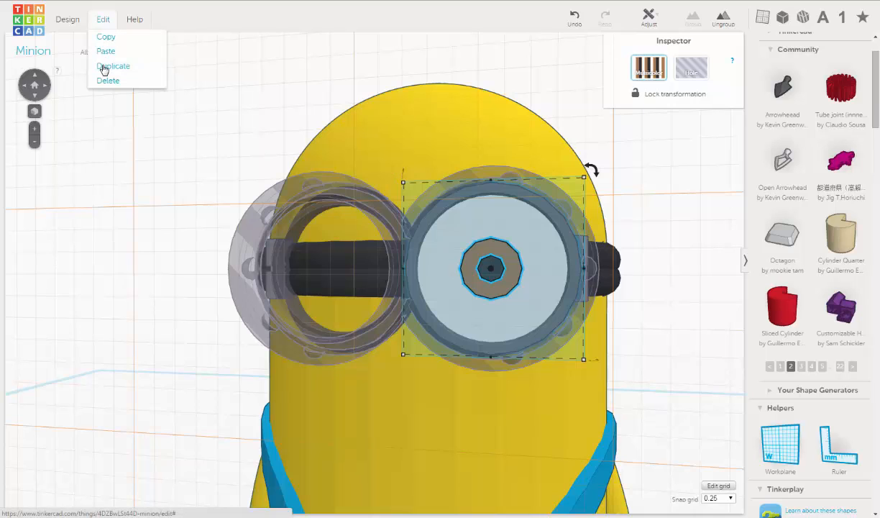
left_click(105, 66)
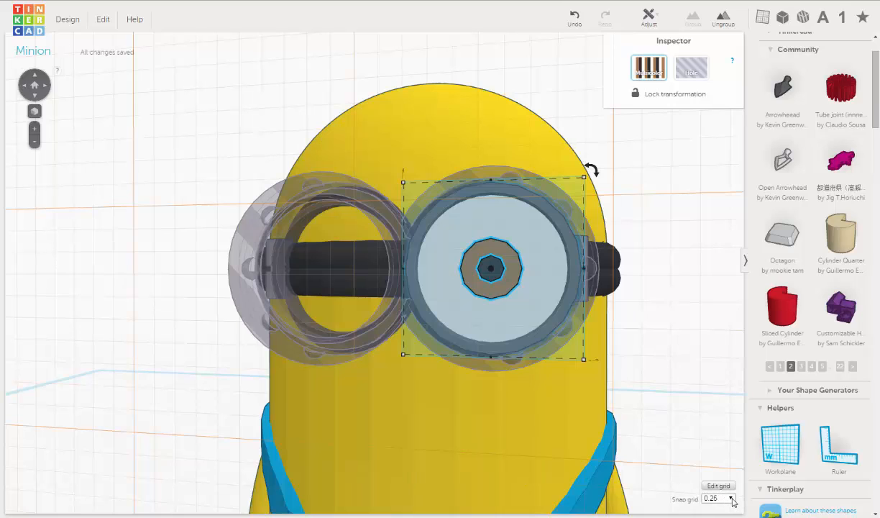
left_click(731, 497)
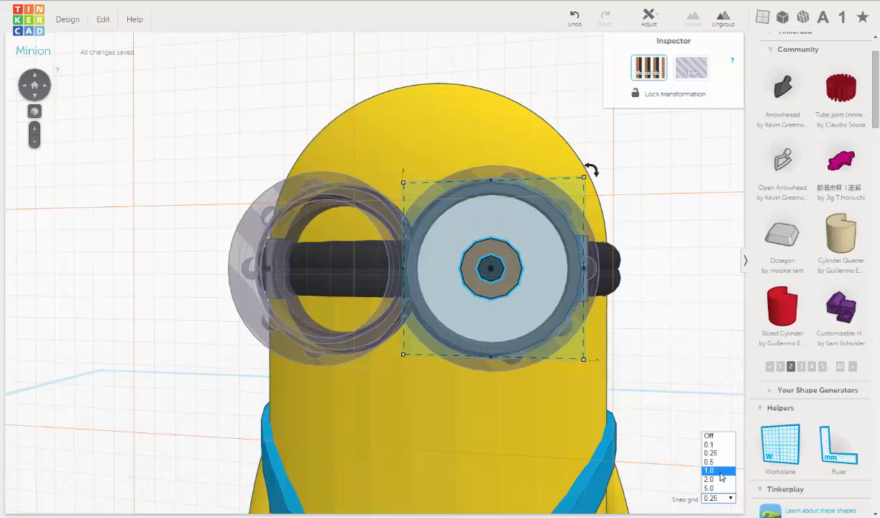
left_click(712, 470)
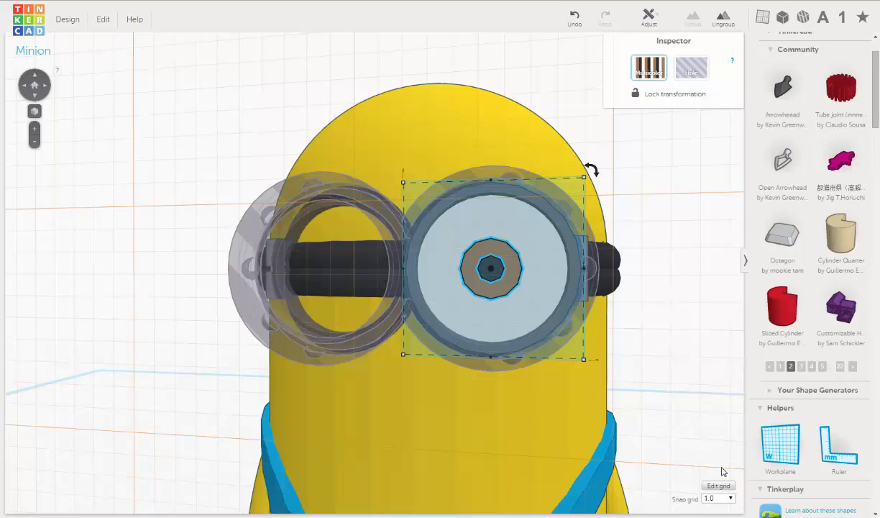
Move the duplicated eye sideways in 1.0 steps until it sits in the empty goggle ring.
key("Left")
key("Left")
key("Left")
key("Left")
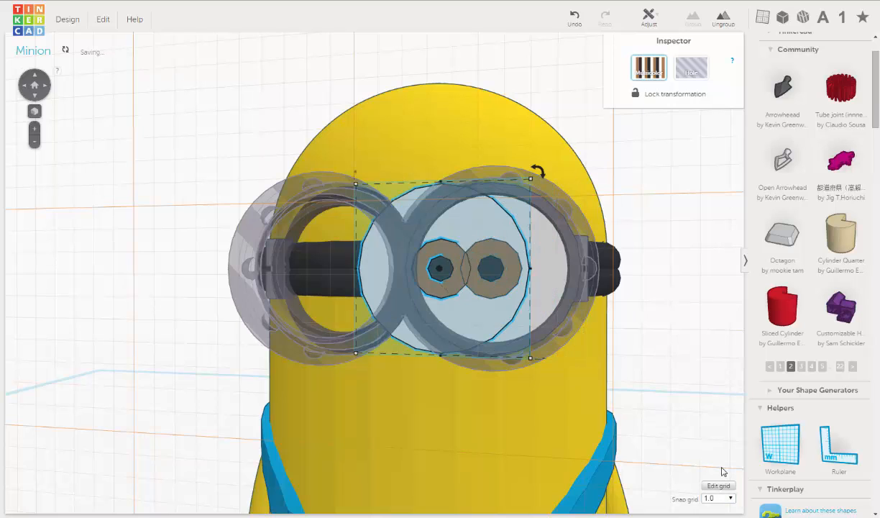
key("Left")
key("Left")
key("Left")
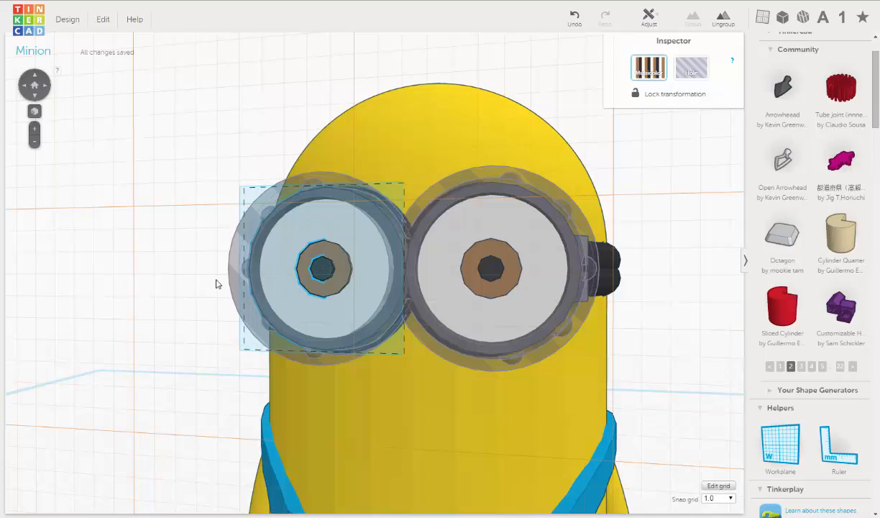
Turn the transparent goggle frame hole back into a solid and colour it with the grey preset.
right_click_drag(216, 285, 252, 294)
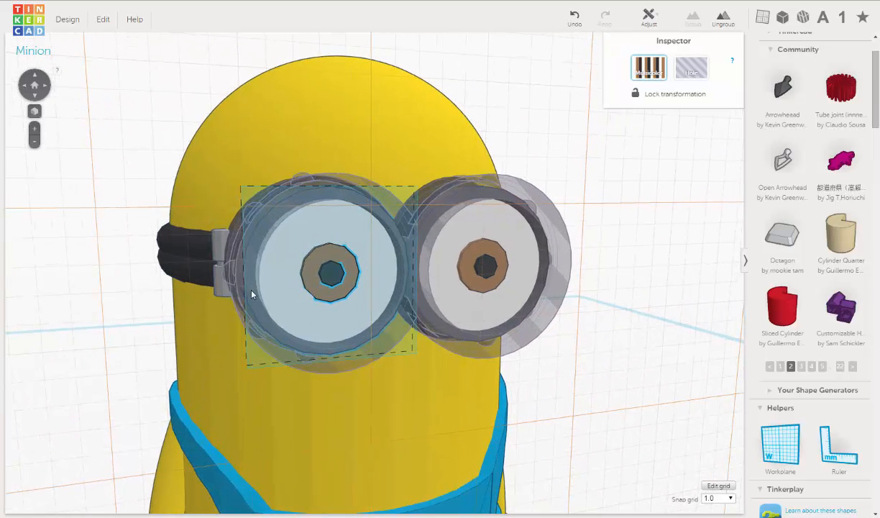
left_click(635, 315)
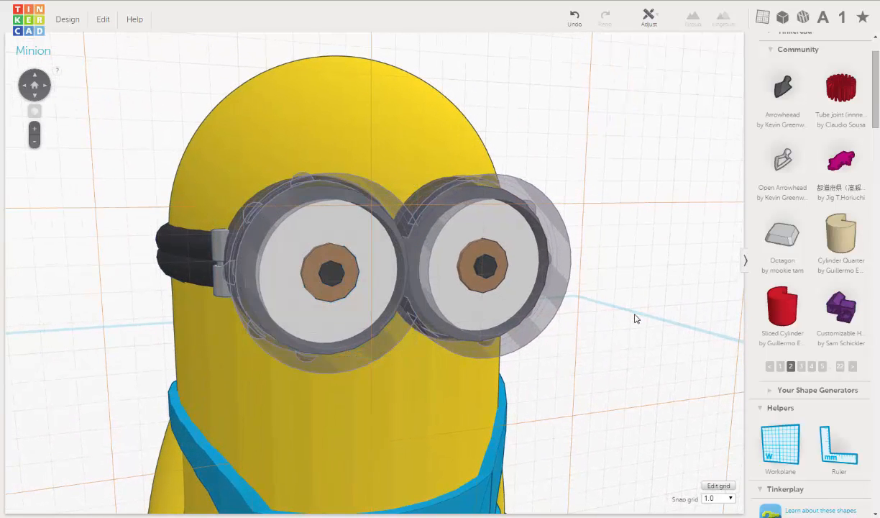
left_click(561, 232)
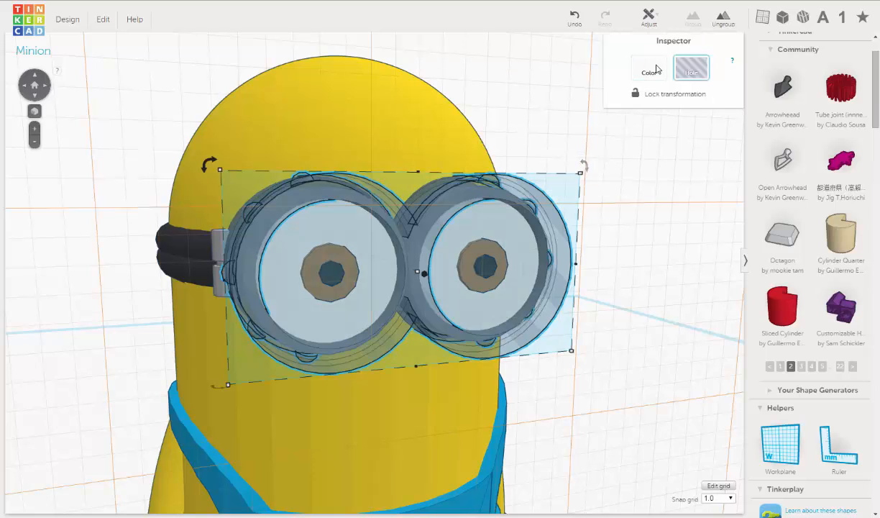
left_click(657, 82)
left_click(656, 82)
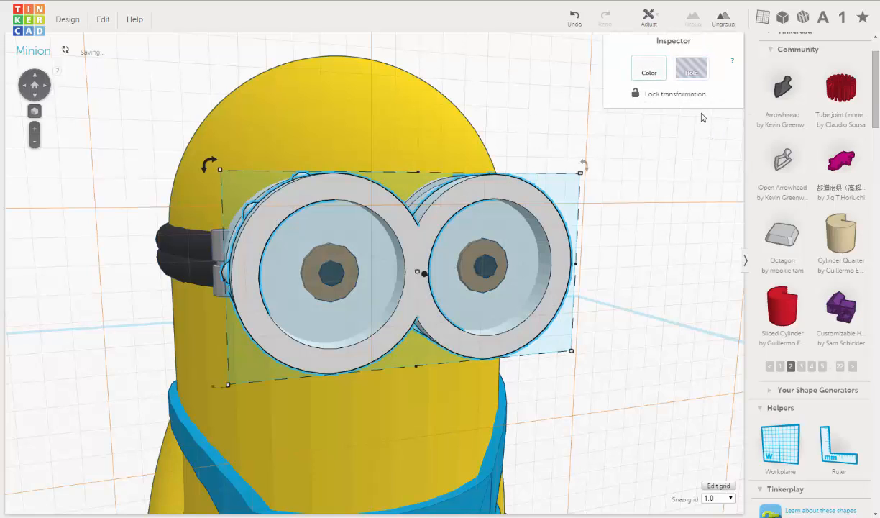
left_click(651, 81)
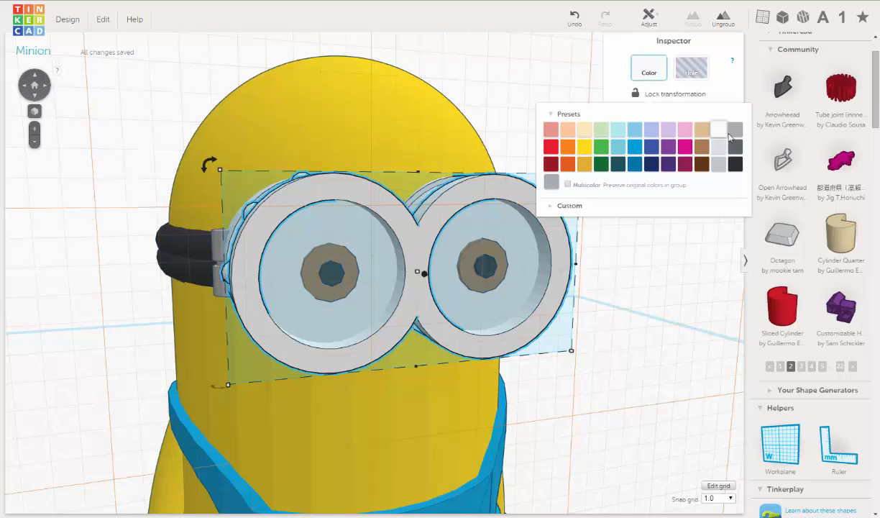
left_click(652, 268)
left_click(648, 267)
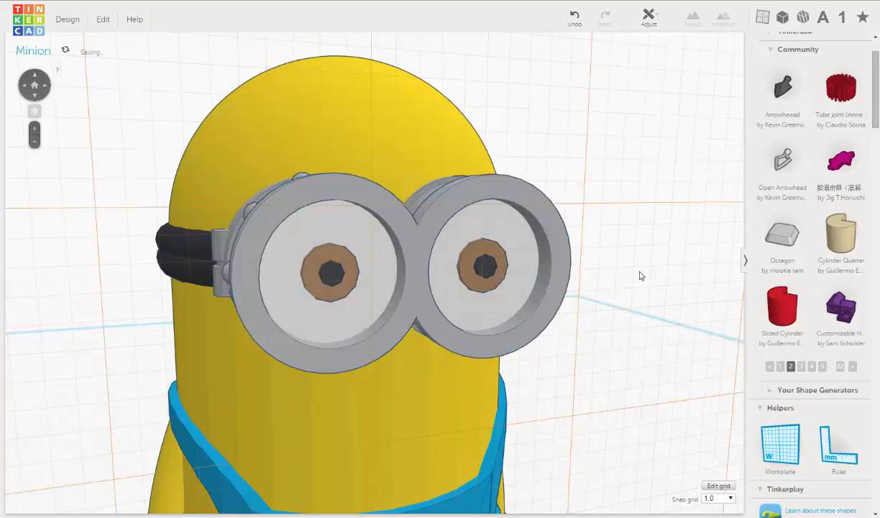
Check the whole minion and return the workplane to the ground beneath its feet.
right_click_drag(639, 271, 589, 259)
scroll(590, 263, "down", 10)
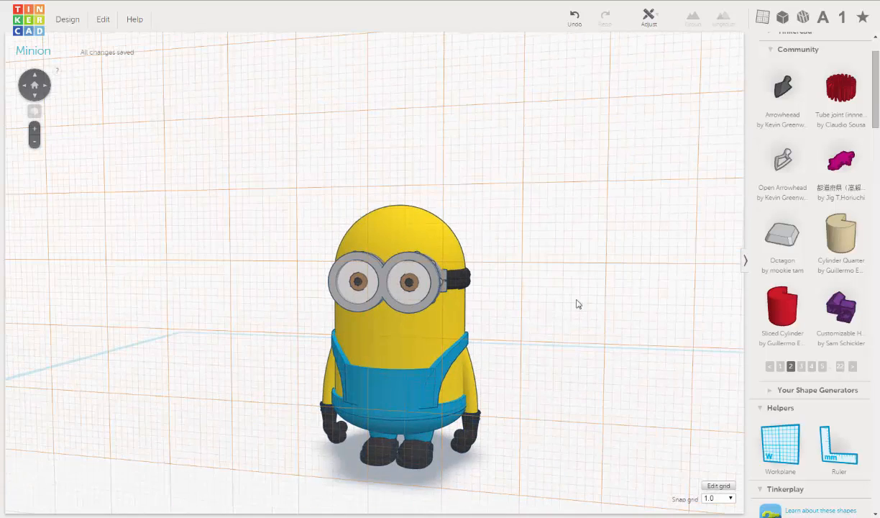
mouse_move(597, 300)
right_mouse_down()
mouse_move(650, 293)
mouse_move(664, 301)
mouse_move(640, 309)
mouse_move(540, 305)
mouse_move(588, 307)
right_mouse_up()
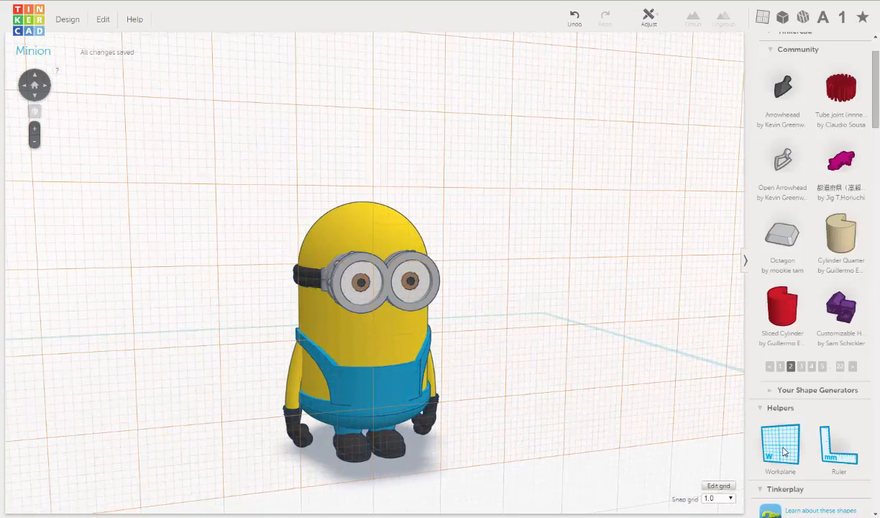
left_click_drag(783, 451, 541, 440)
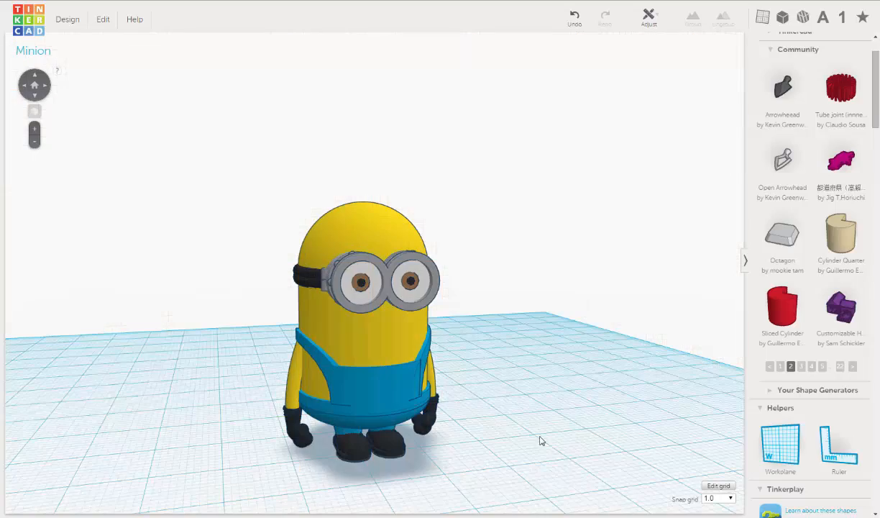
Select both eye groups together and apply the dark brown preset colour to them.
right_click_drag(477, 408, 467, 330)
scroll(471, 327, "up", 5)
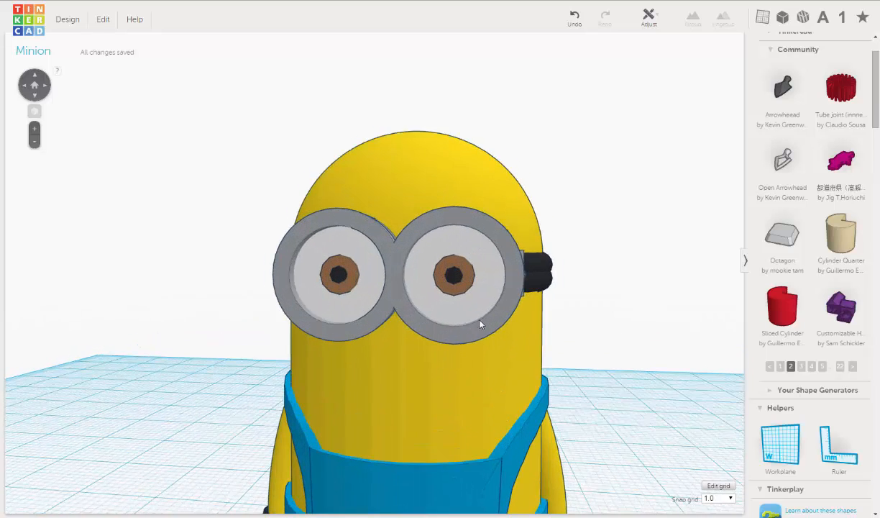
left_click(448, 279)
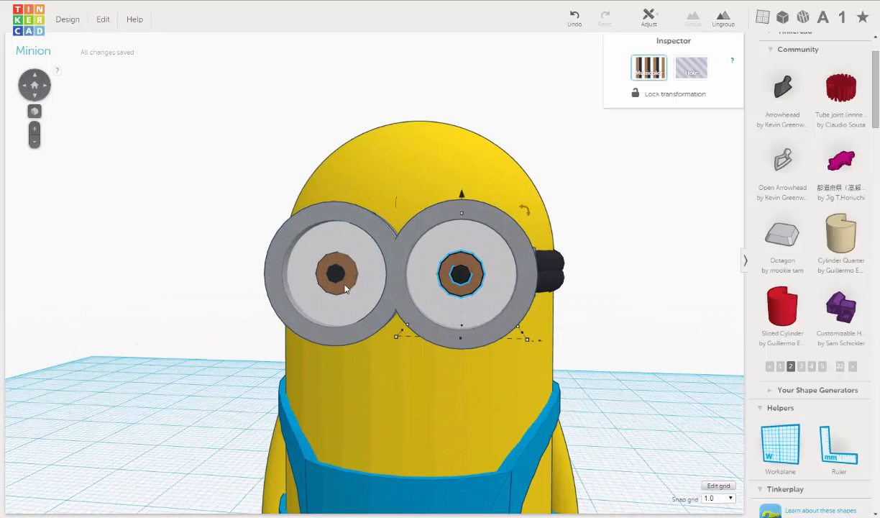
left_click(344, 285, "shift")
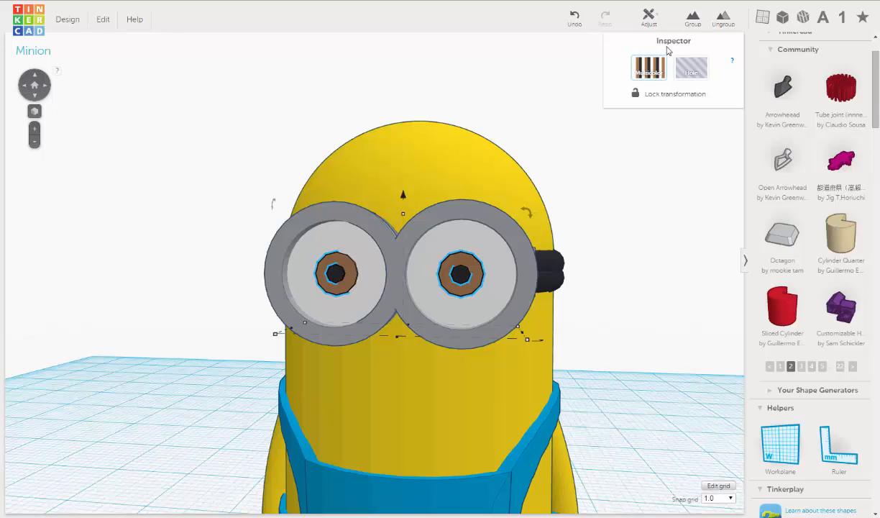
left_click(651, 67)
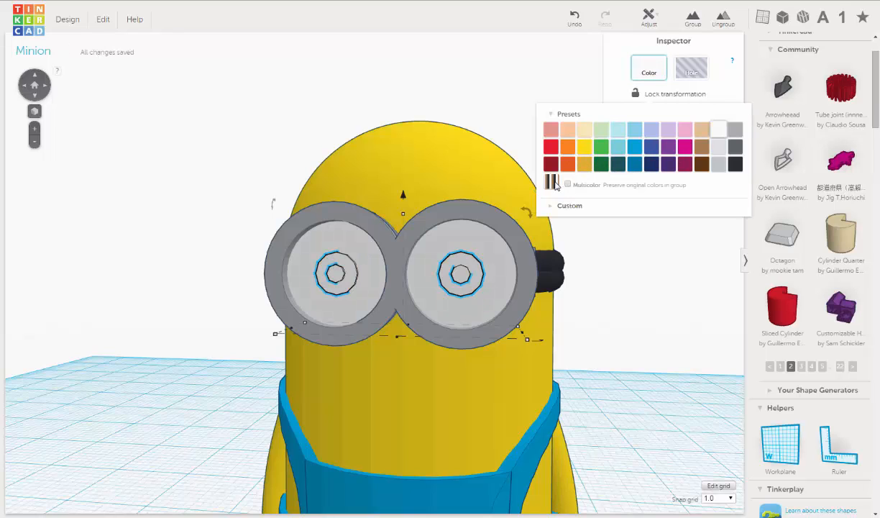
left_click(700, 163)
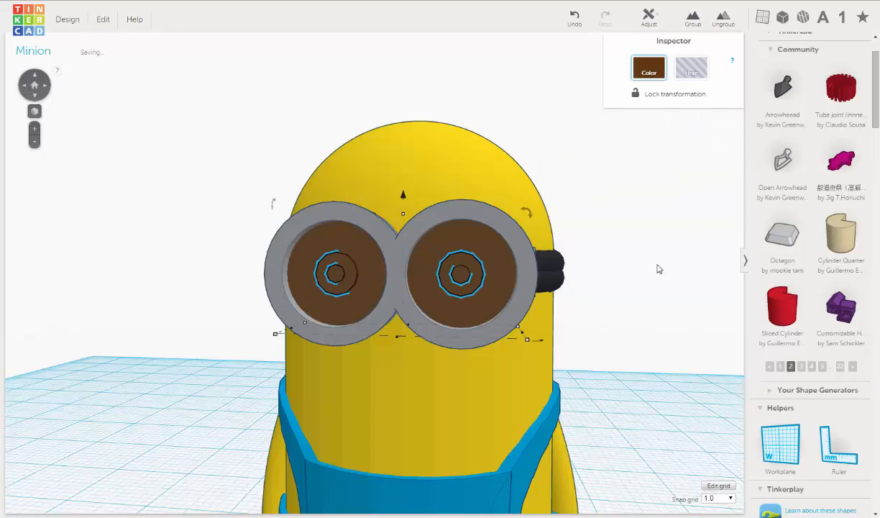
left_click(595, 270)
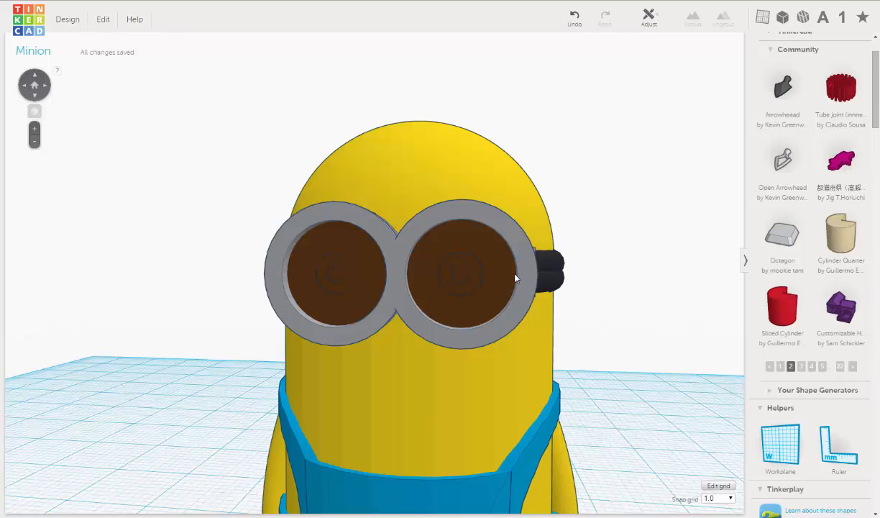
Ungroup the eye nearest the visible strap and recolour only its iris cylinder with the dark brown preset.
left_click(504, 274)
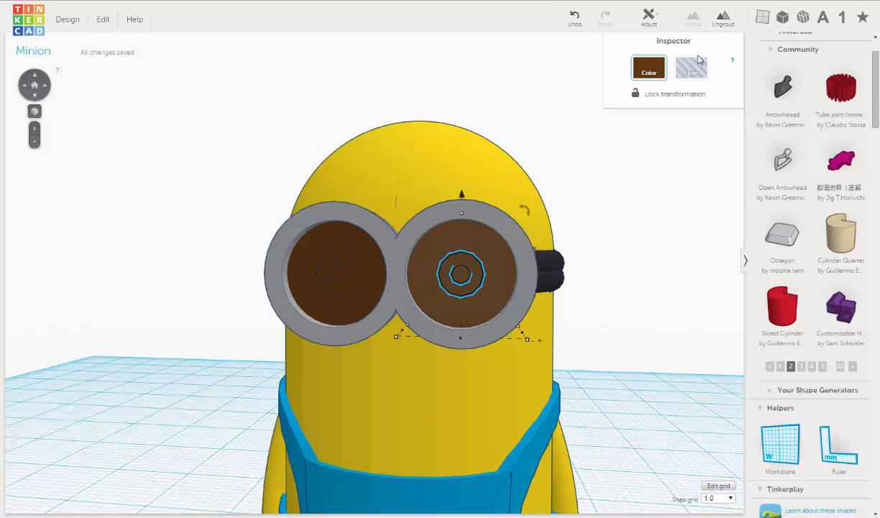
left_click(723, 18)
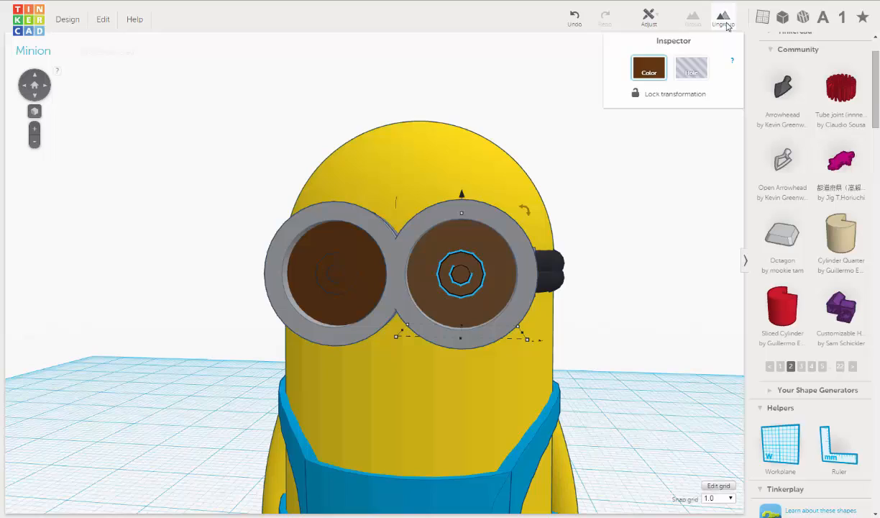
left_click(462, 265)
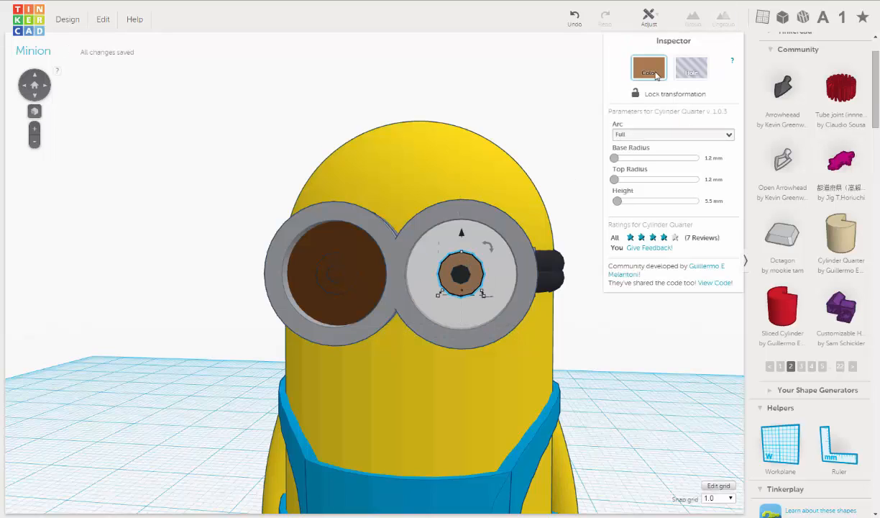
left_click(655, 73)
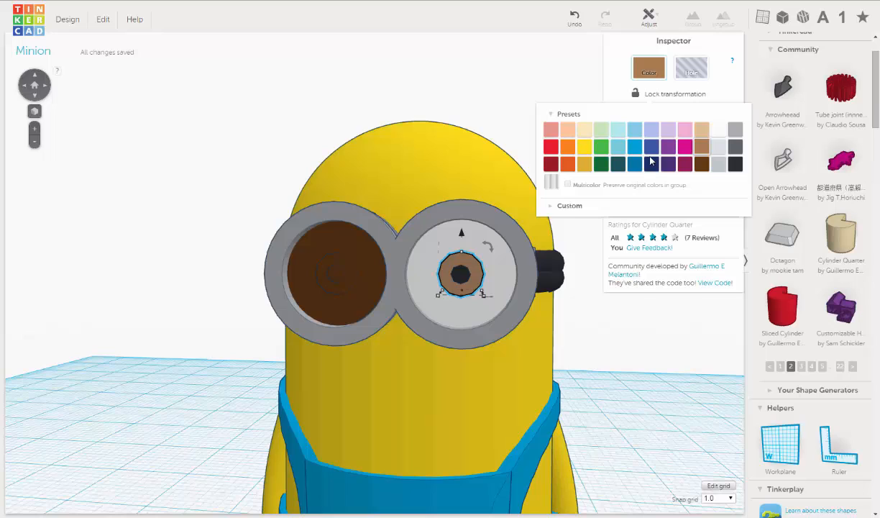
left_click(701, 164)
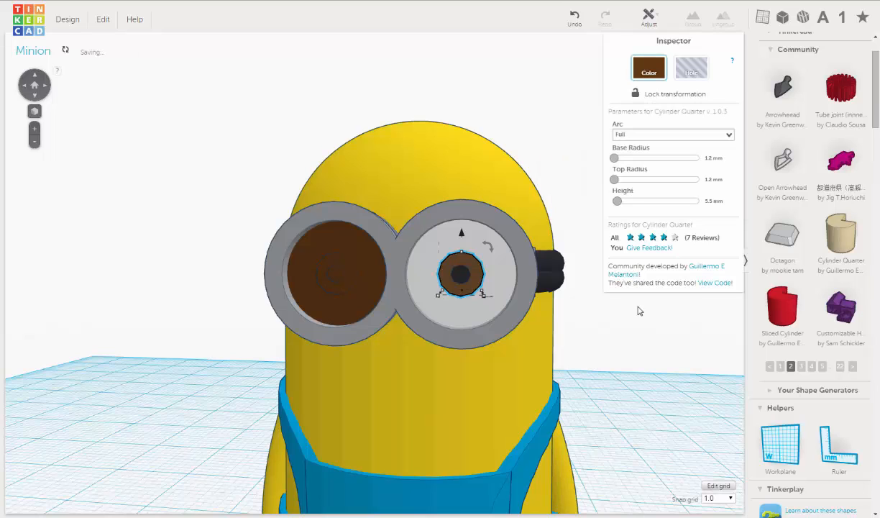
left_click(631, 320)
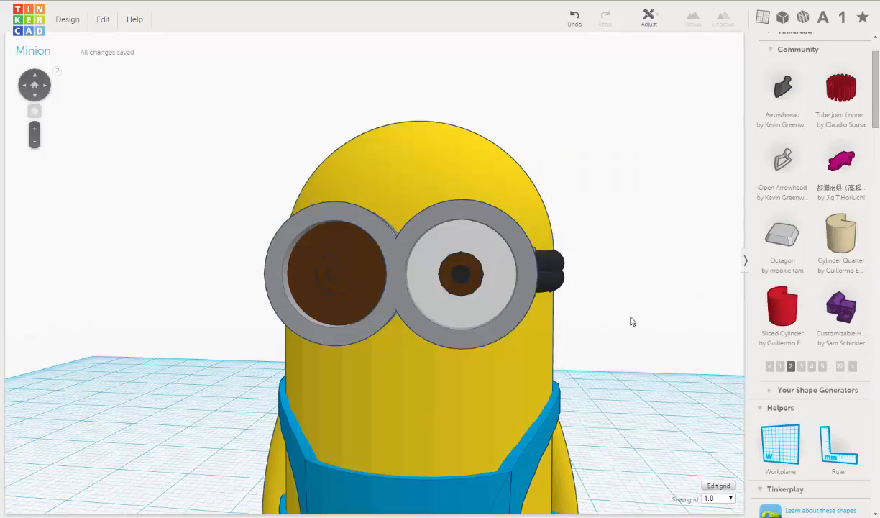
Give the iris of the eye beside the strap a custom dark red colour, about #9c1919.
left_click(475, 285)
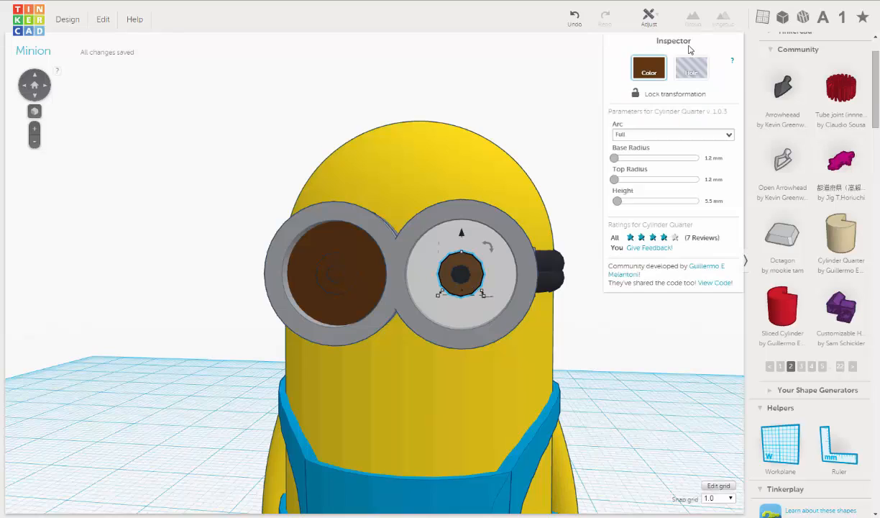
left_click(657, 68)
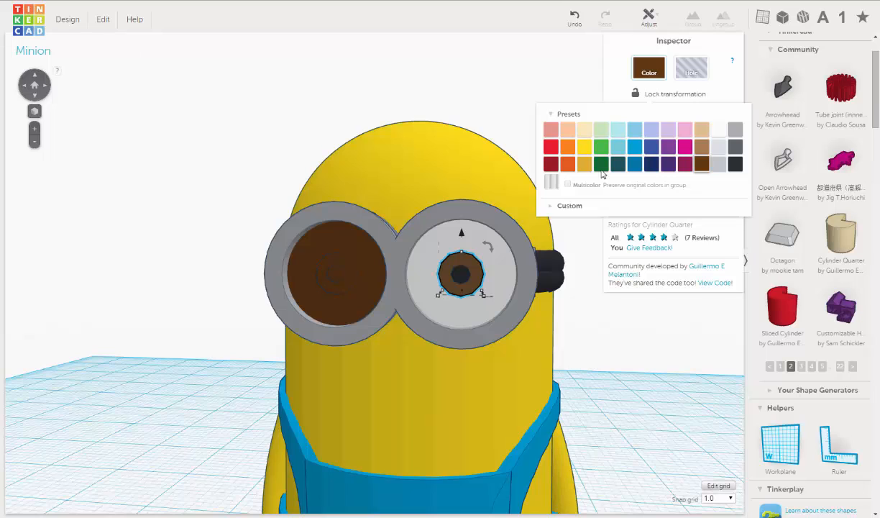
left_click(568, 206)
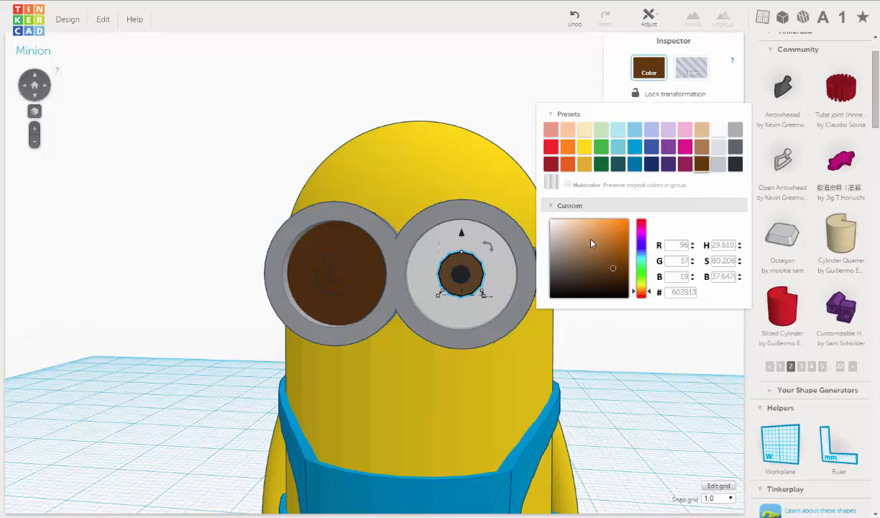
left_click_drag(612, 269, 622, 249)
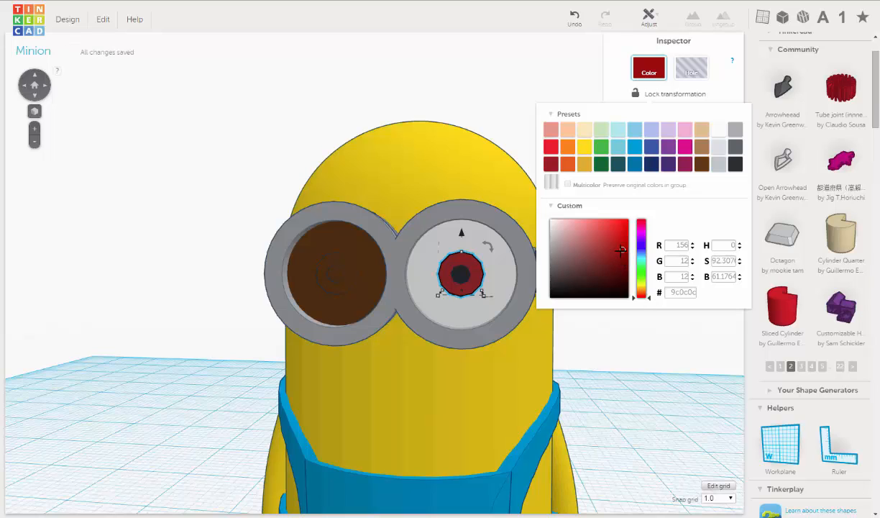
left_click_drag(622, 250, 615, 250)
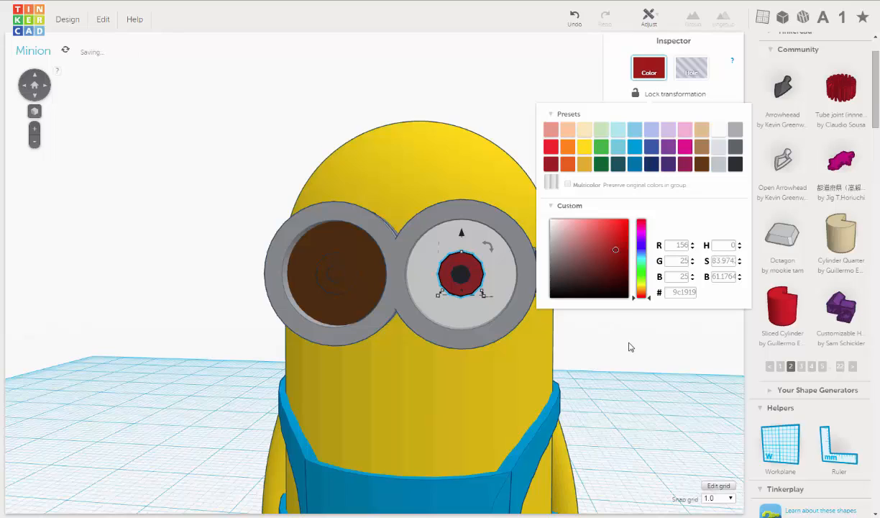
left_click(628, 345)
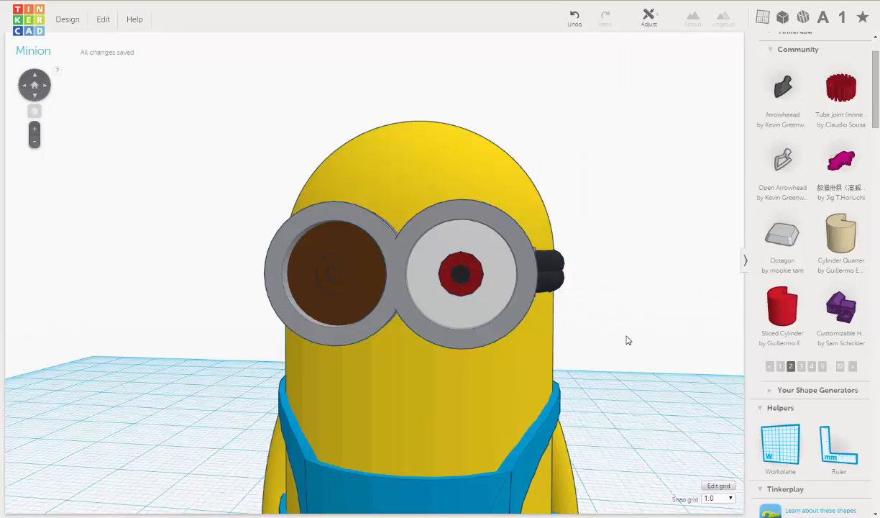
Brighten the strap-side iris and shift its hue to a custom orange-red of about R 222, G 46, B 11.
left_click(476, 274)
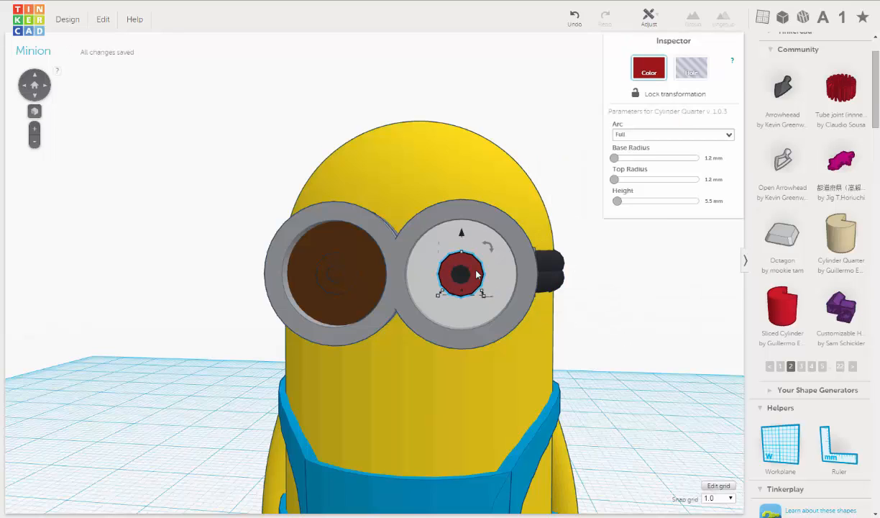
left_click(647, 72)
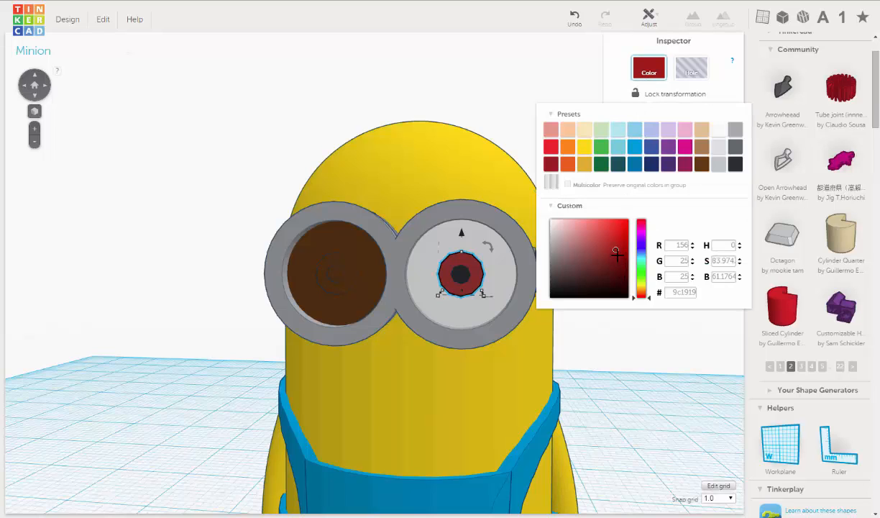
left_click_drag(616, 249, 623, 232)
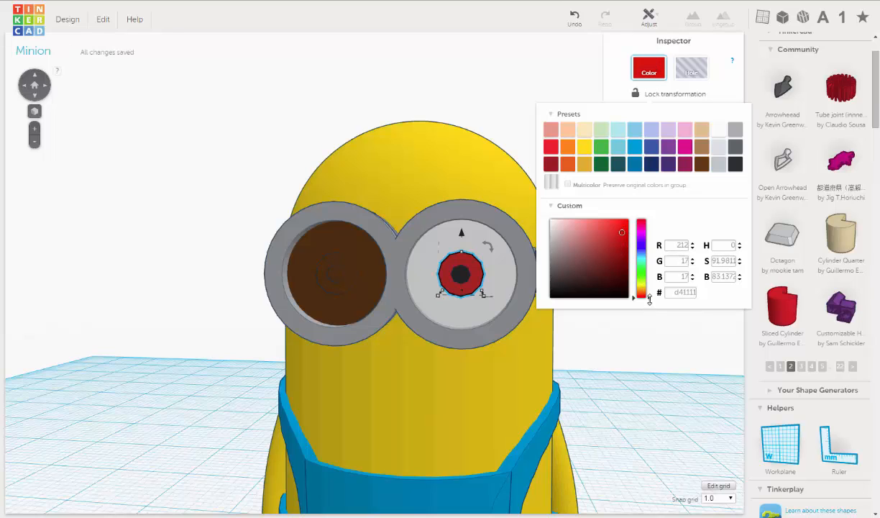
left_click_drag(649, 298, 649, 294)
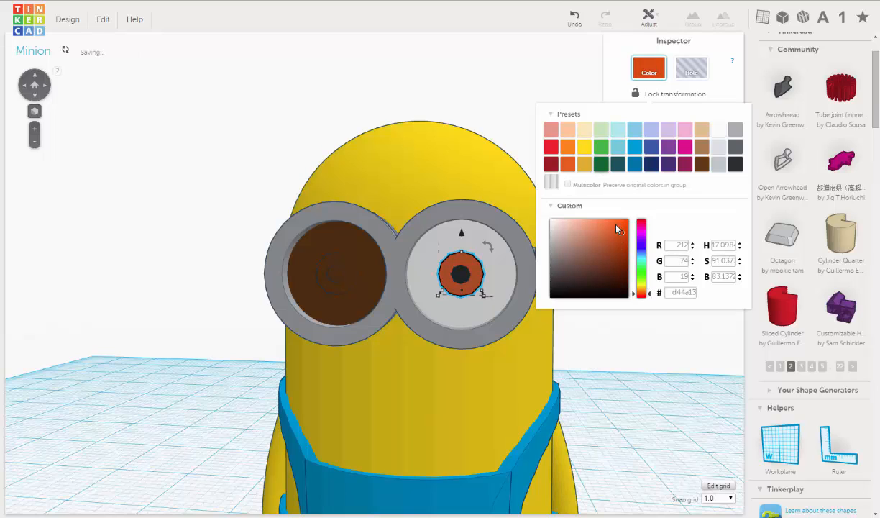
left_click_drag(622, 231, 625, 228)
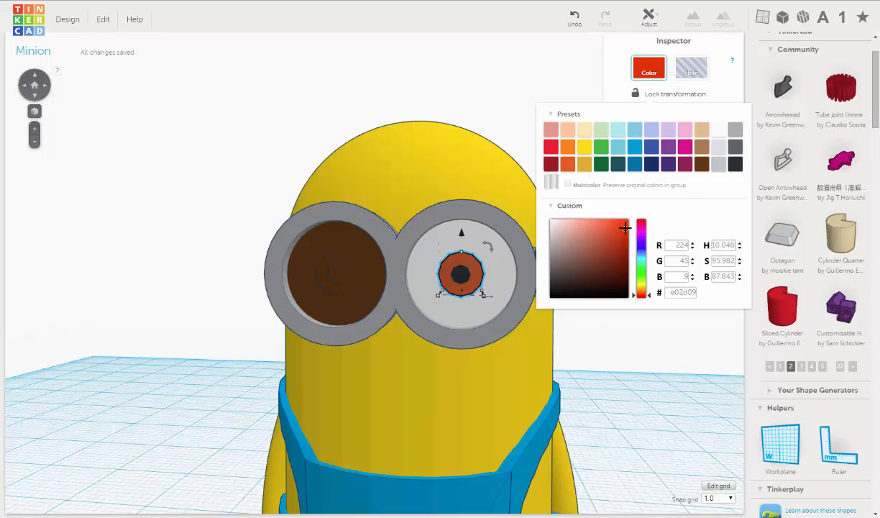
left_click(641, 368)
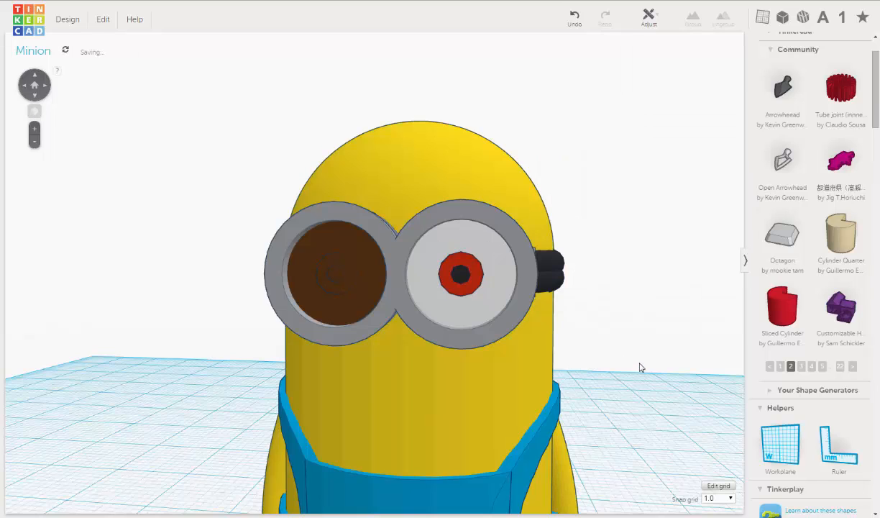
Look up the strap-side iris's custom RGB values and ungroup the other, all-brown eye.
left_click(471, 267)
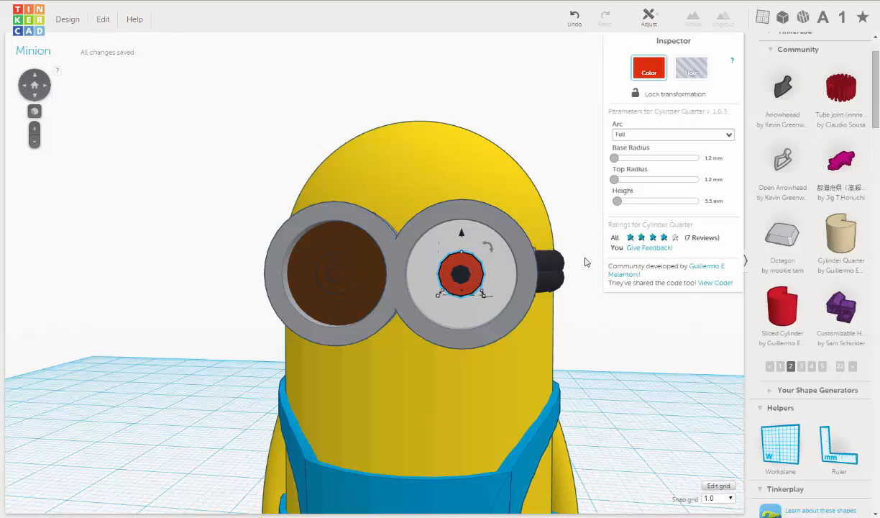
left_click(651, 67)
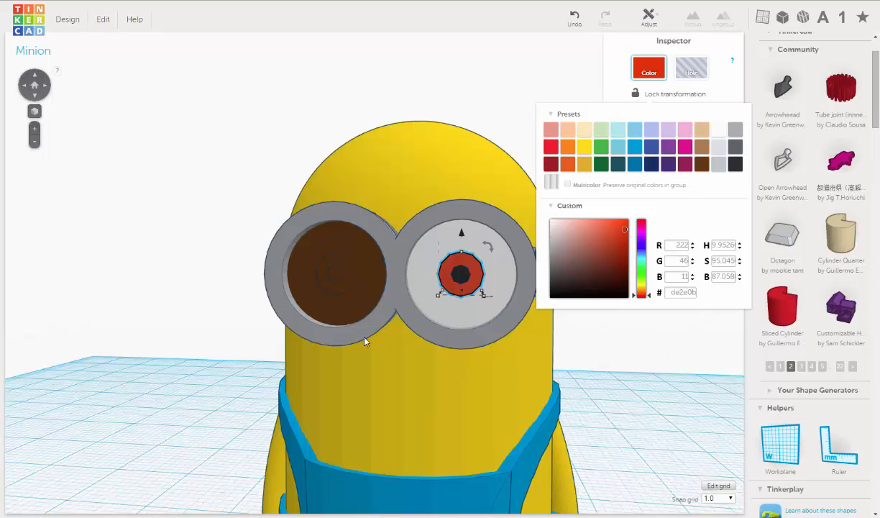
left_click(363, 252)
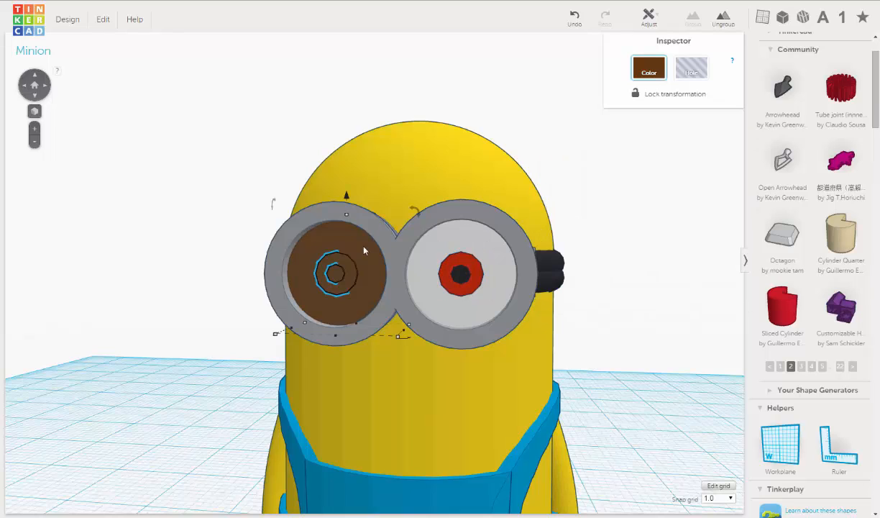
left_click(649, 72)
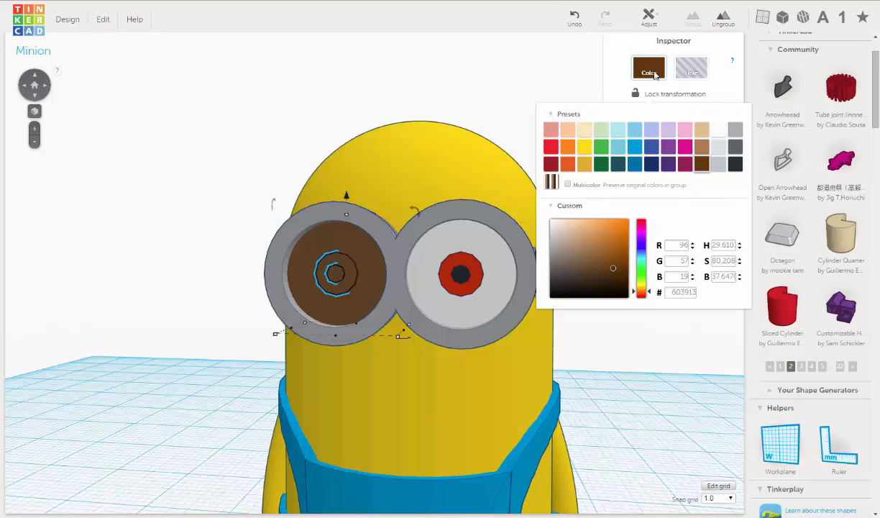
left_click(724, 17)
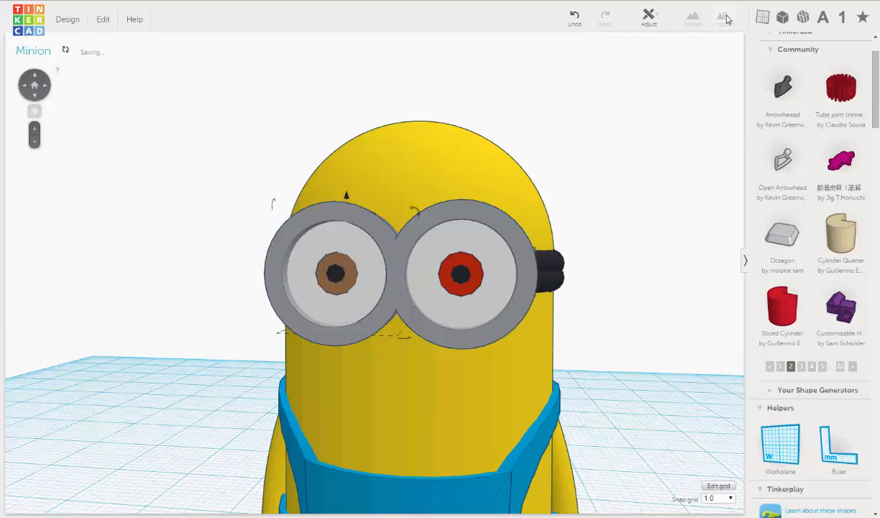
Set the red component of the newly ungrouped eye's iris colour to 222.
left_click(348, 282)
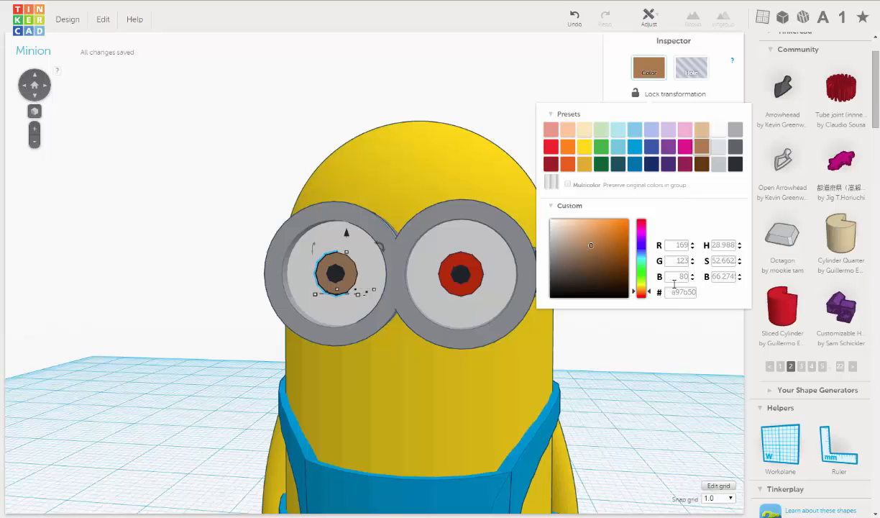
double_click(677, 245)
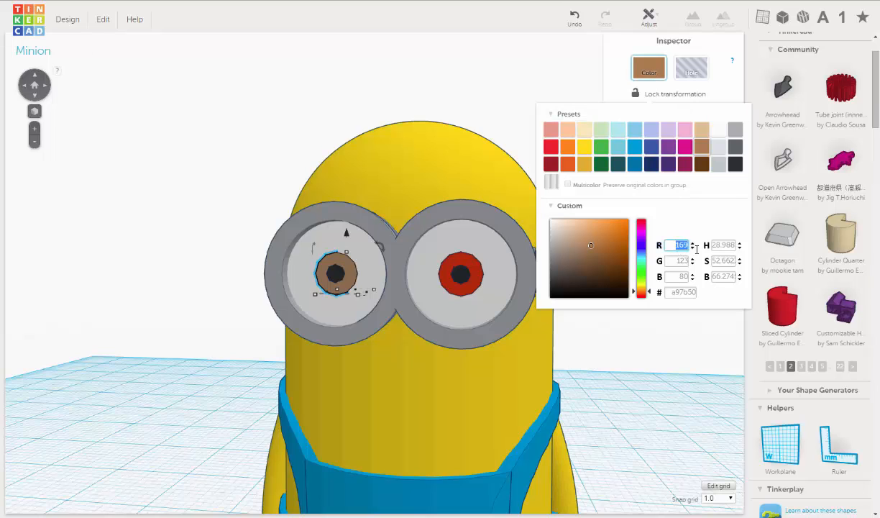
key("Return")
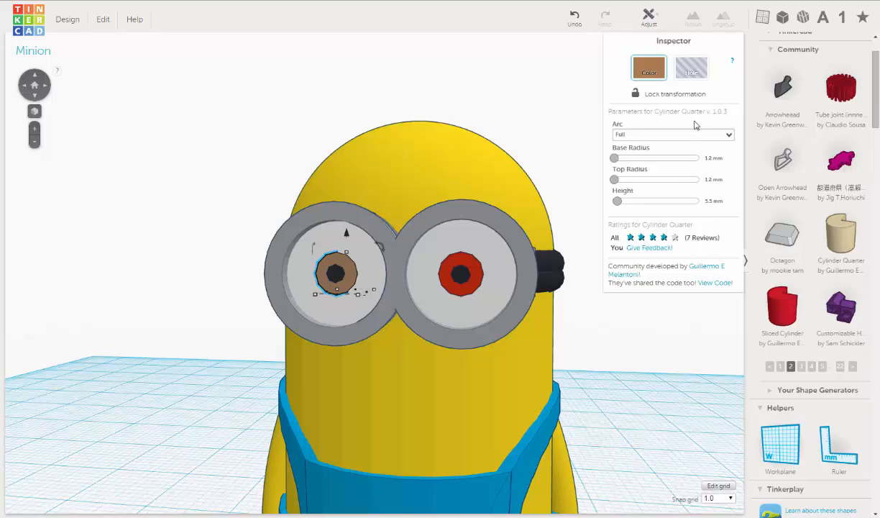
left_click(649, 71)
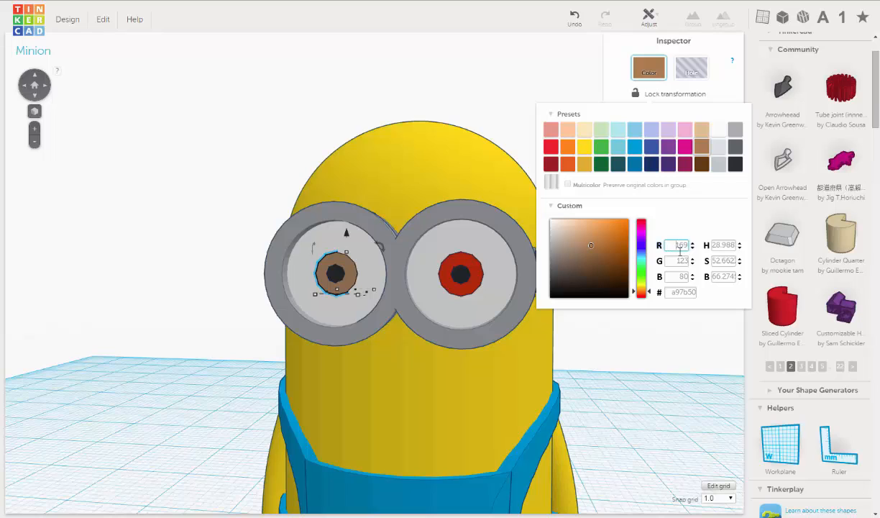
left_click_drag(686, 259, 690, 265)
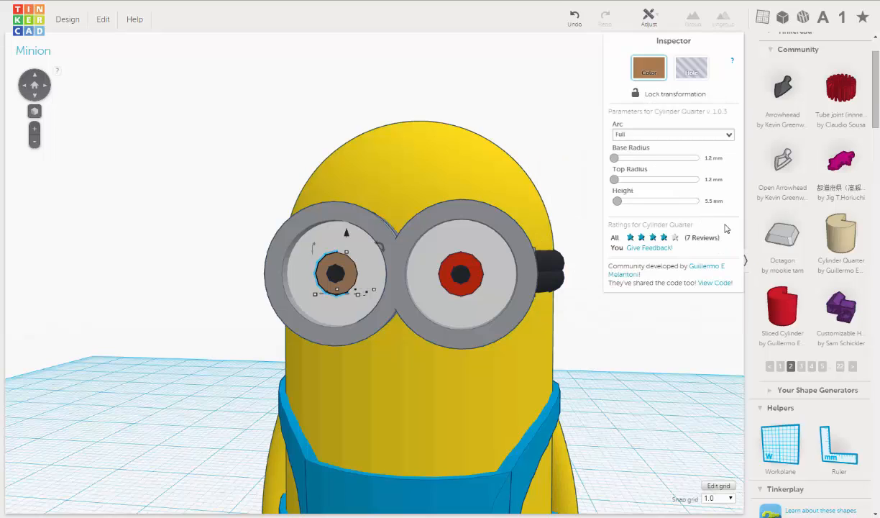
left_click(630, 72)
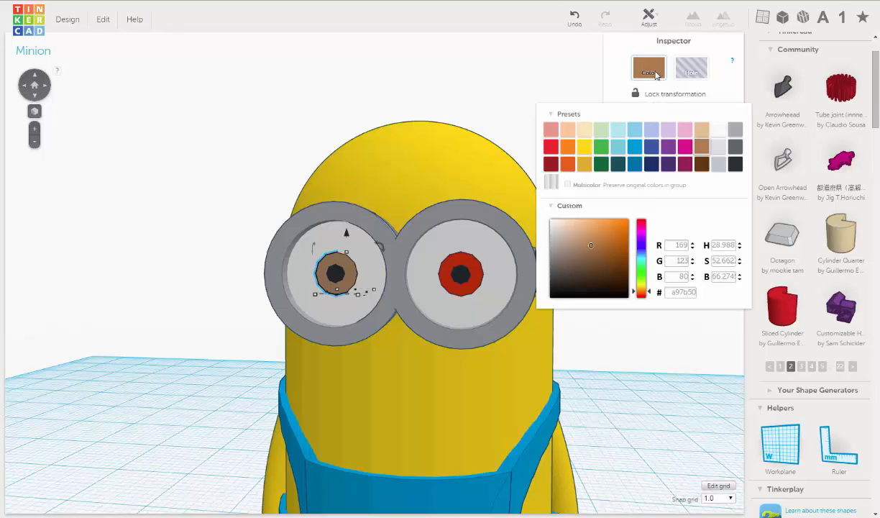
left_click(676, 245)
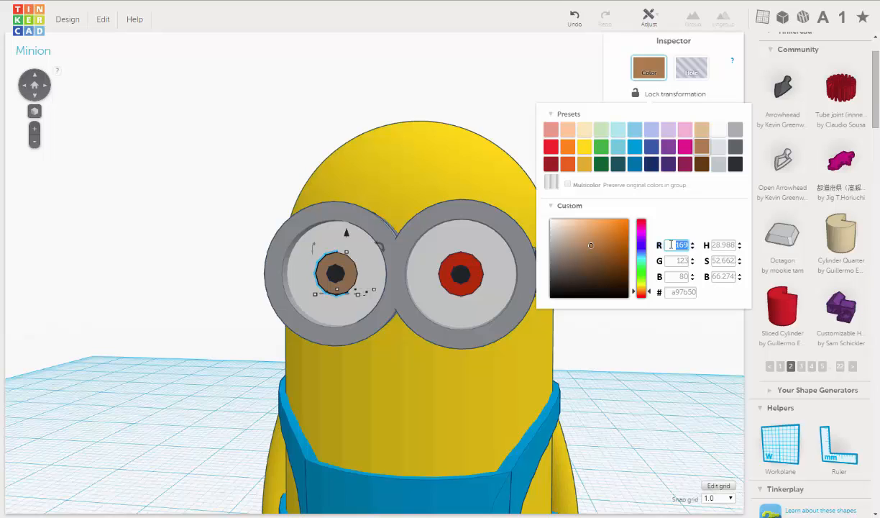
type("22")
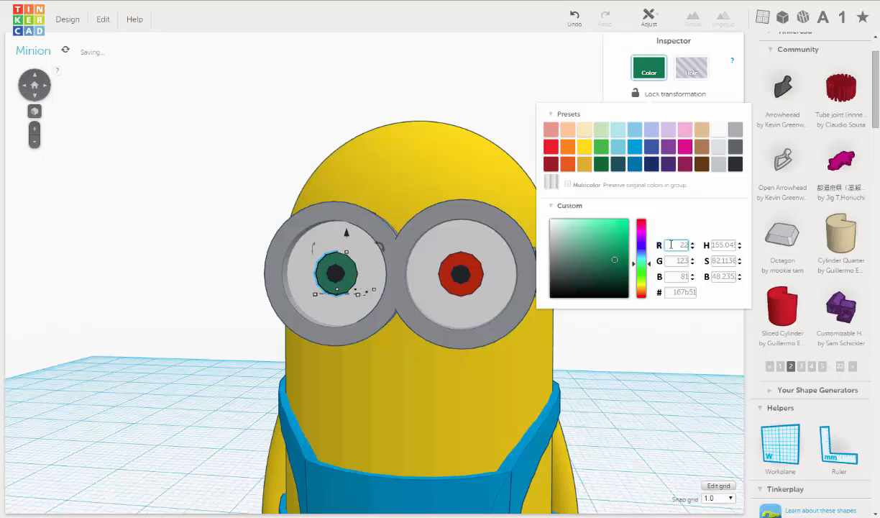
type("2")
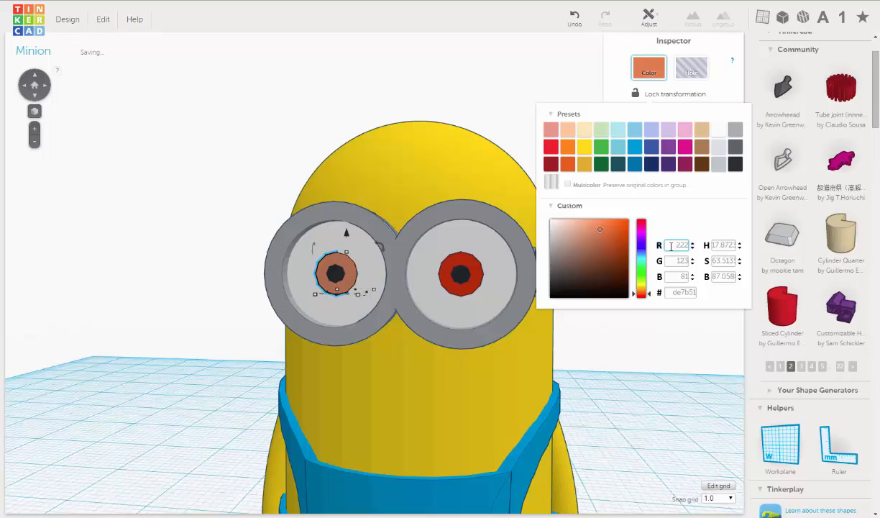
Set the green component of the same light orange iris's custom colour to 11.
left_click(677, 260)
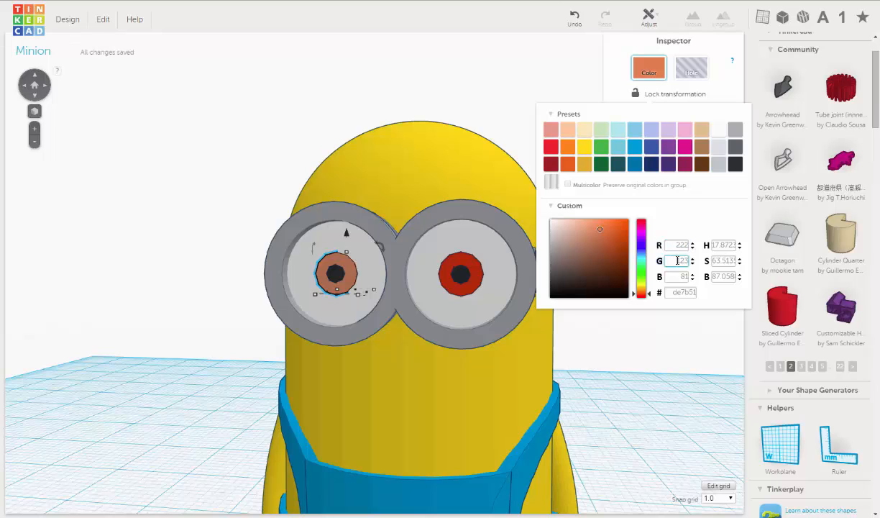
left_click_drag(676, 261, 692, 262)
key("Return")
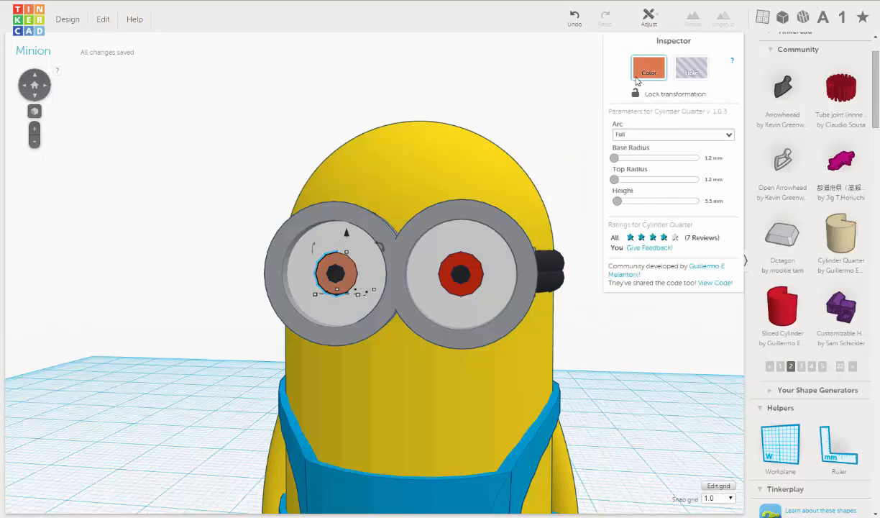
left_click(640, 71)
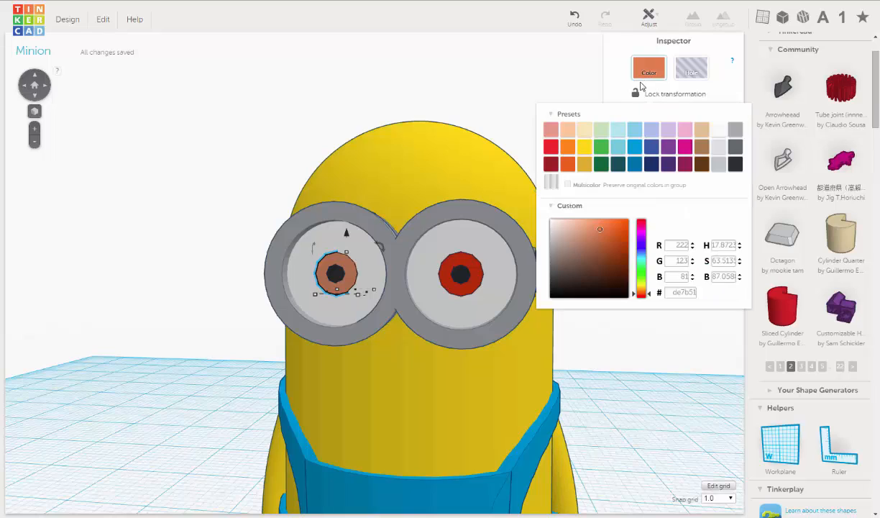
left_click(678, 260)
key("Return")
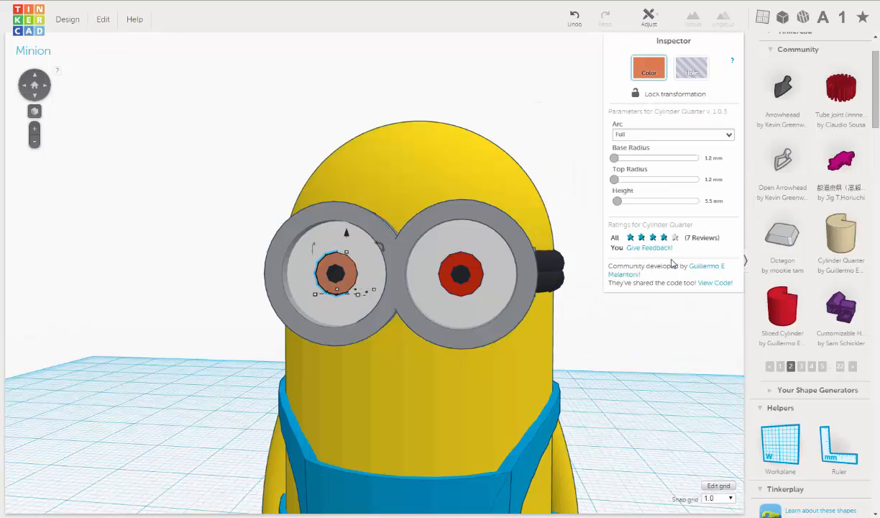
left_click(654, 72)
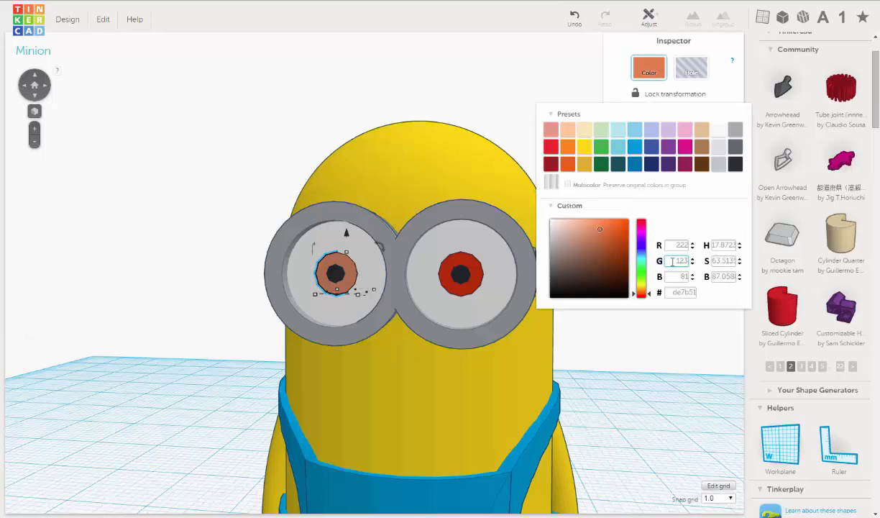
left_click(684, 261)
type("11")
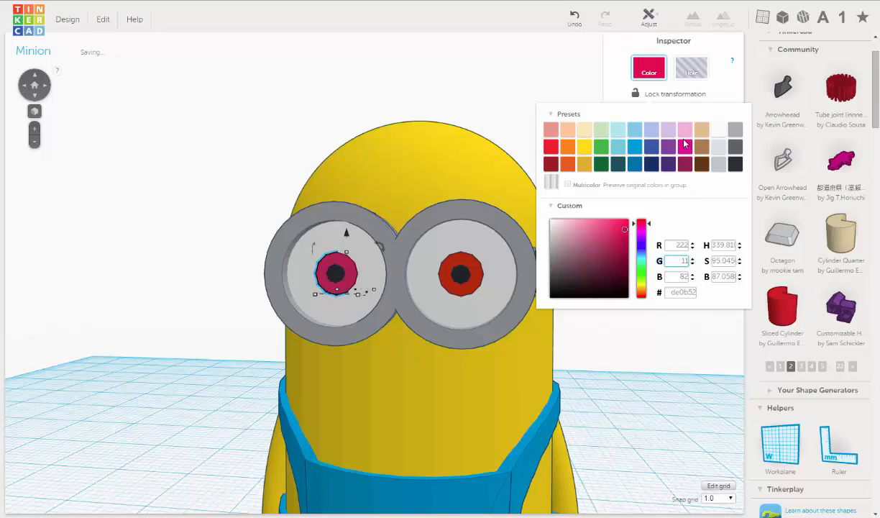
Check the strap-side iris's custom RGB values and set the green component of the other iris's colour to 46.
left_click(473, 285)
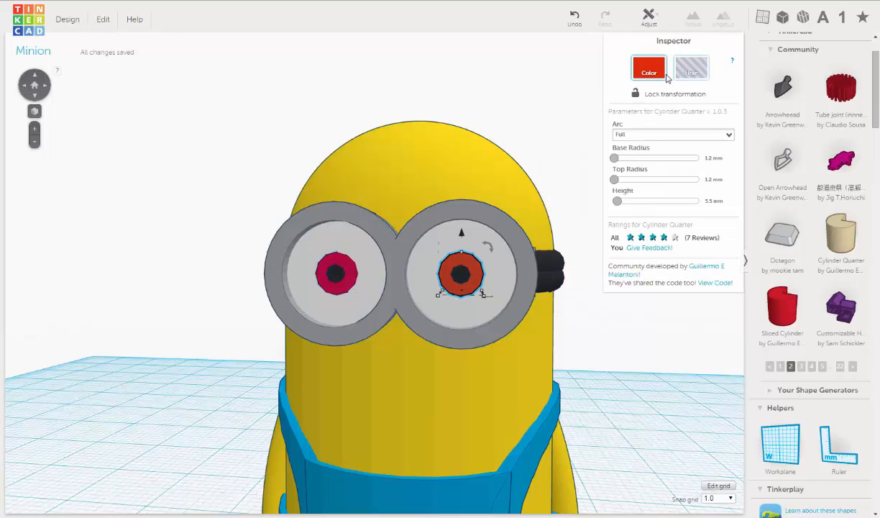
left_click(348, 286)
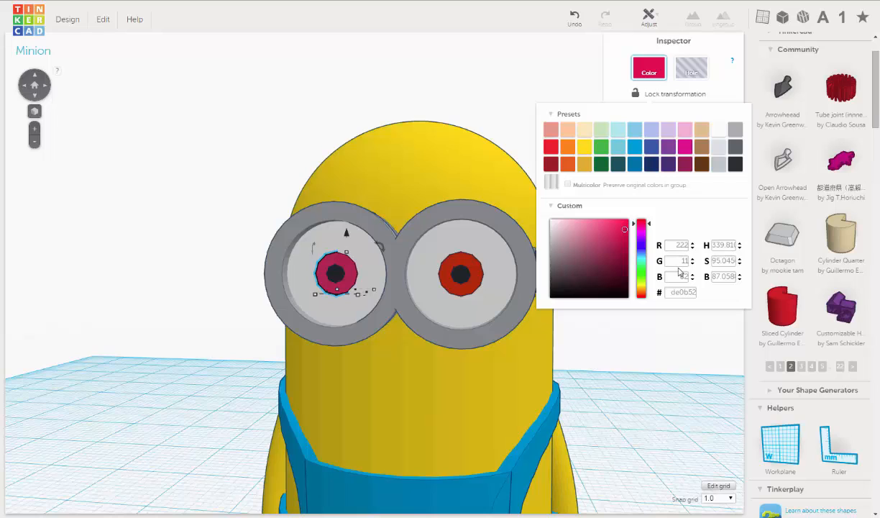
left_click(685, 264)
type("4")
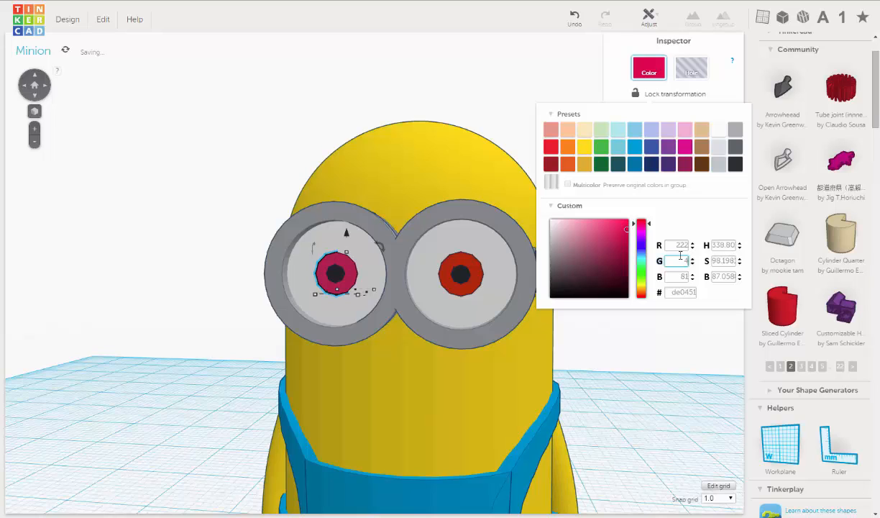
type("6")
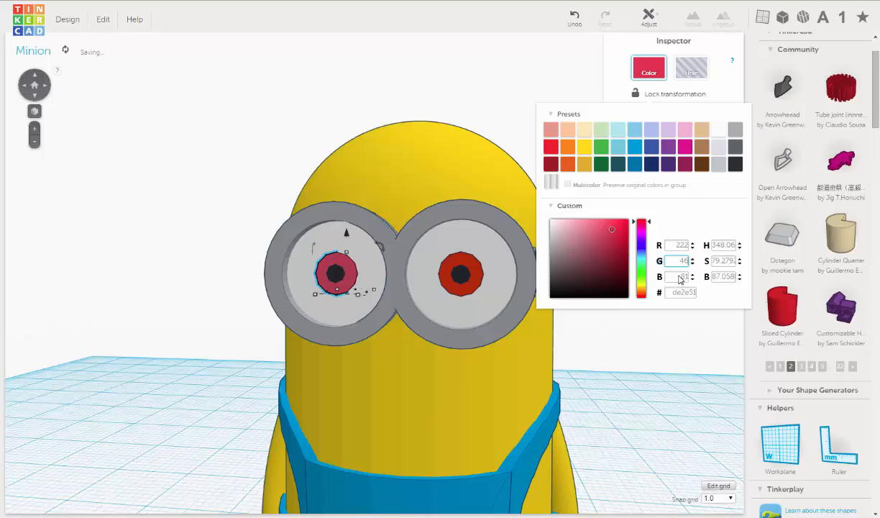
Set the blue component of the pinkish-red iris's custom colour to 222.
left_click(680, 276)
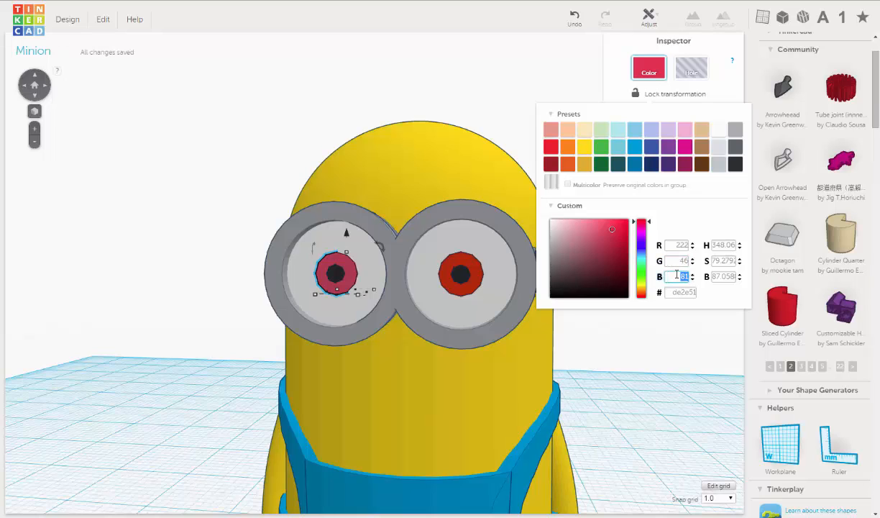
type("22")
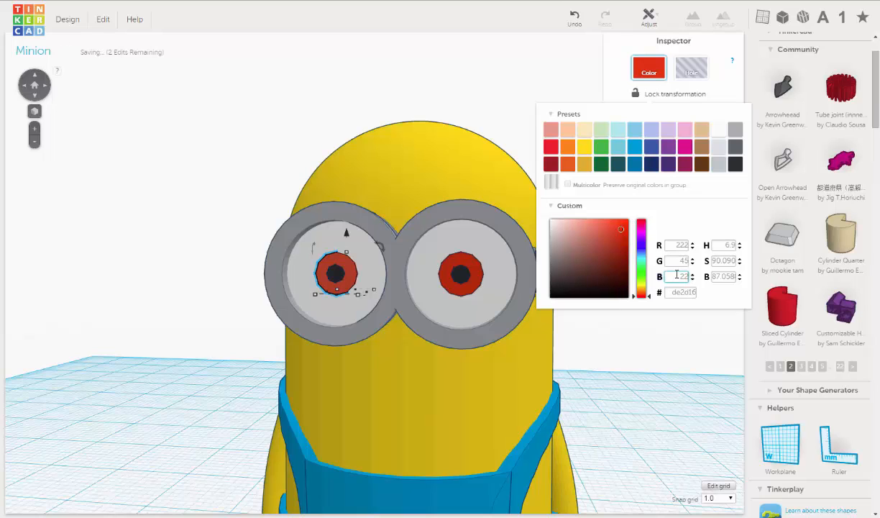
type("2")
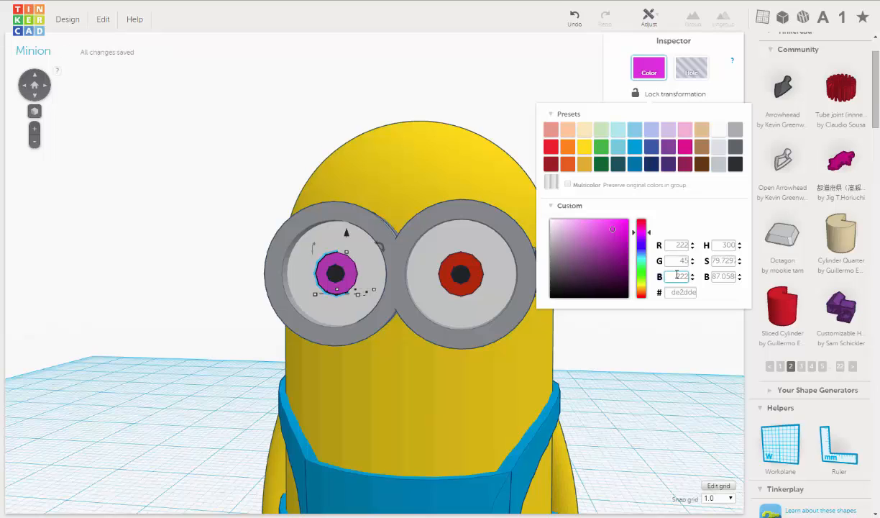
double_click(687, 277)
key("Return")
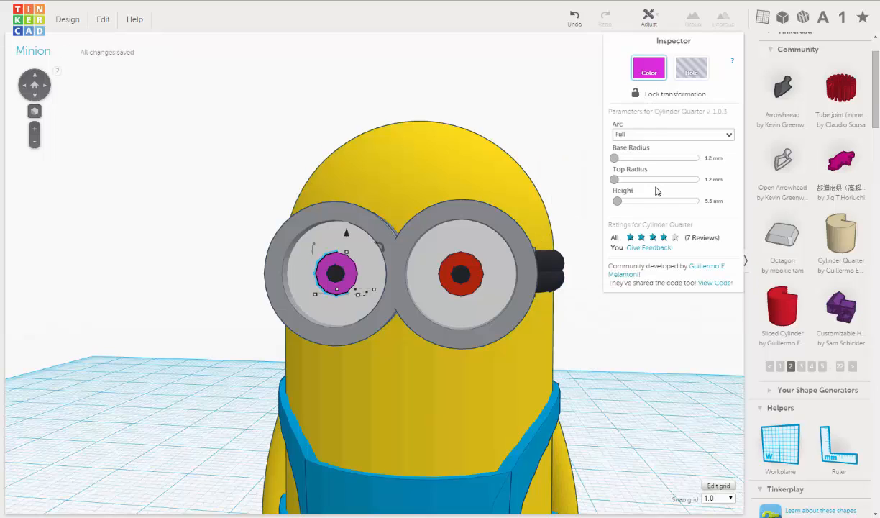
Set the blue component of the magenta iris's custom colour to 11 and deselect the iris.
left_click(639, 69)
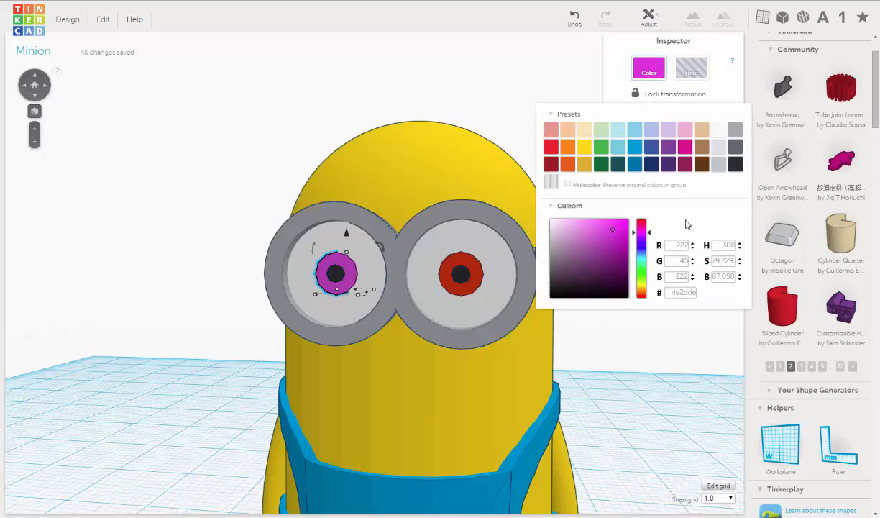
double_click(679, 276)
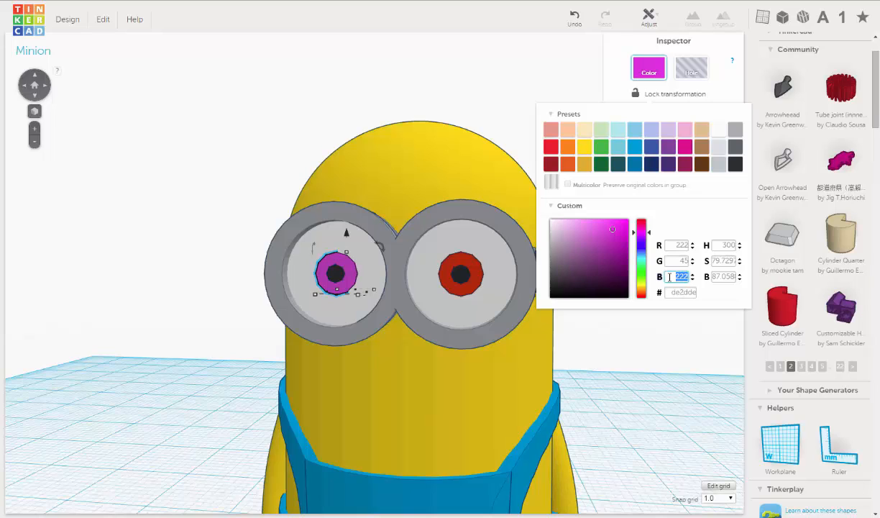
type("11")
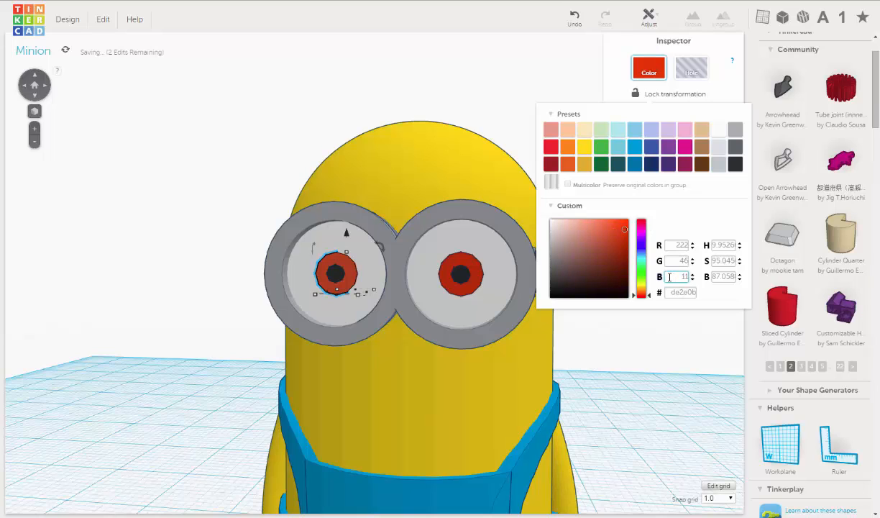
left_click(656, 353)
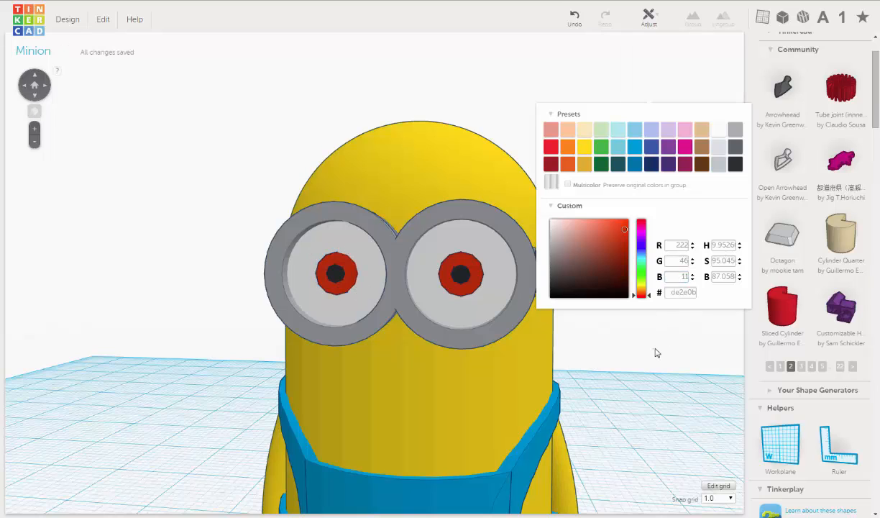
Group the pupil, iris and white eyeball of the eye opposite the visible strap and make the group multicolour.
left_click(340, 275)
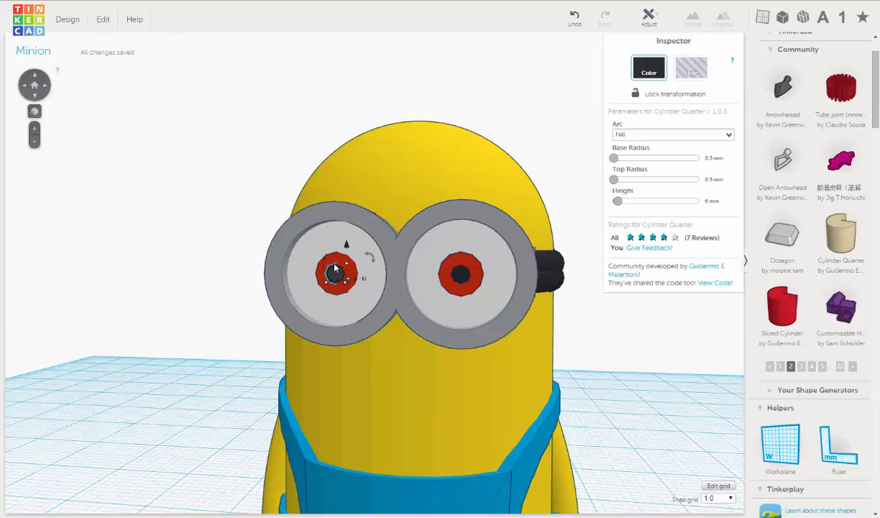
left_click(339, 260, "shift")
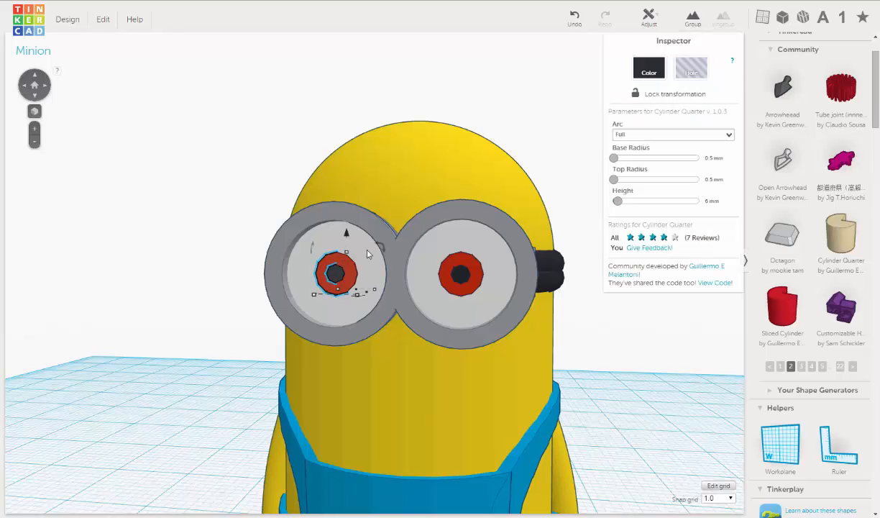
left_click(367, 254, "shift")
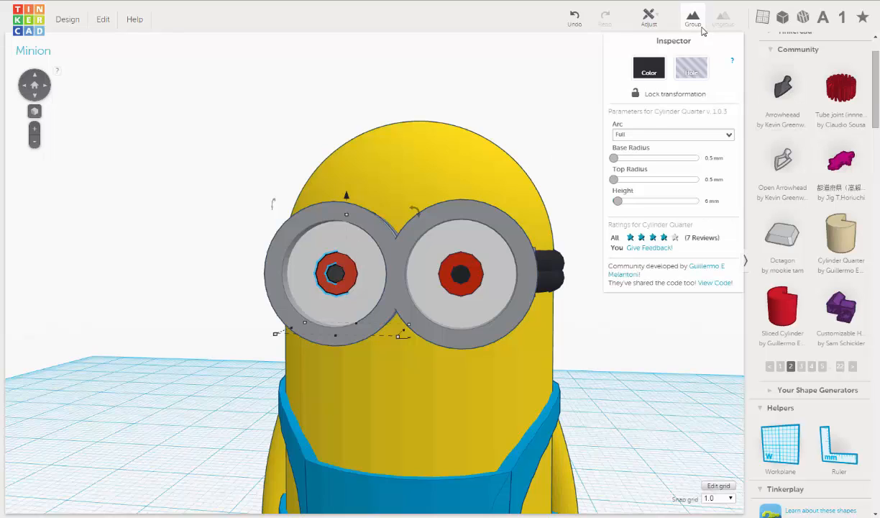
left_click(680, 20)
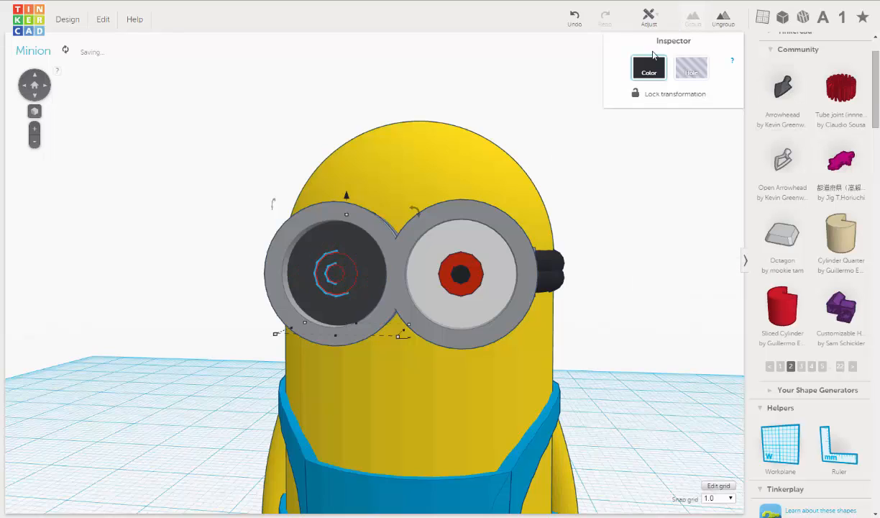
left_click(646, 70)
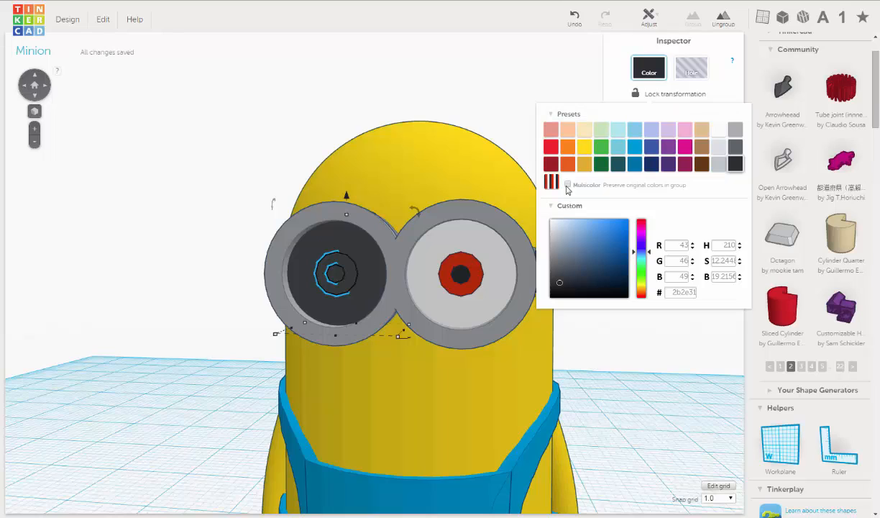
left_click(568, 186)
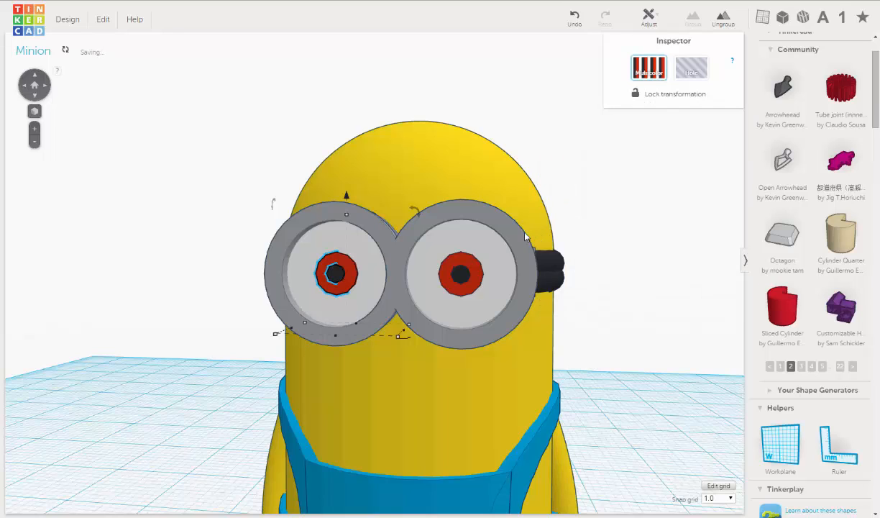
Group the strap-side eye's white eyeball, iris and pupil, make the group multicolour, and view the whole minion from the front.
left_click(493, 250)
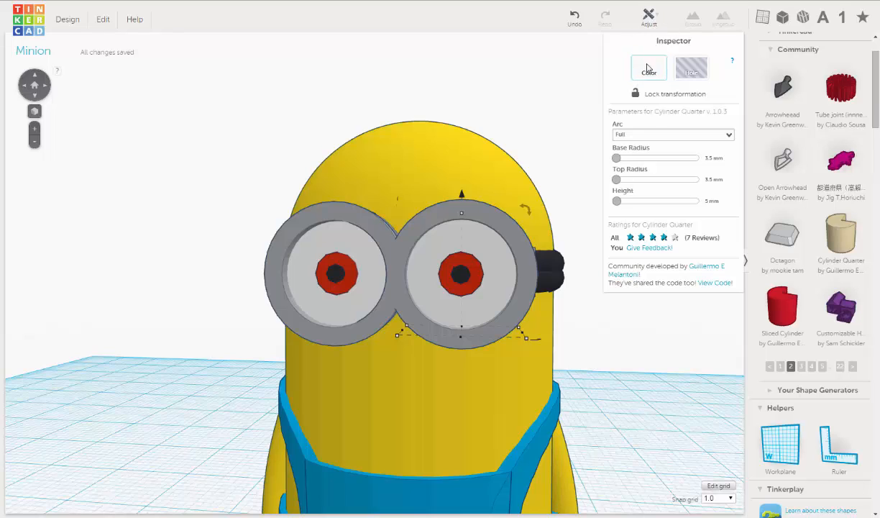
left_click(647, 68)
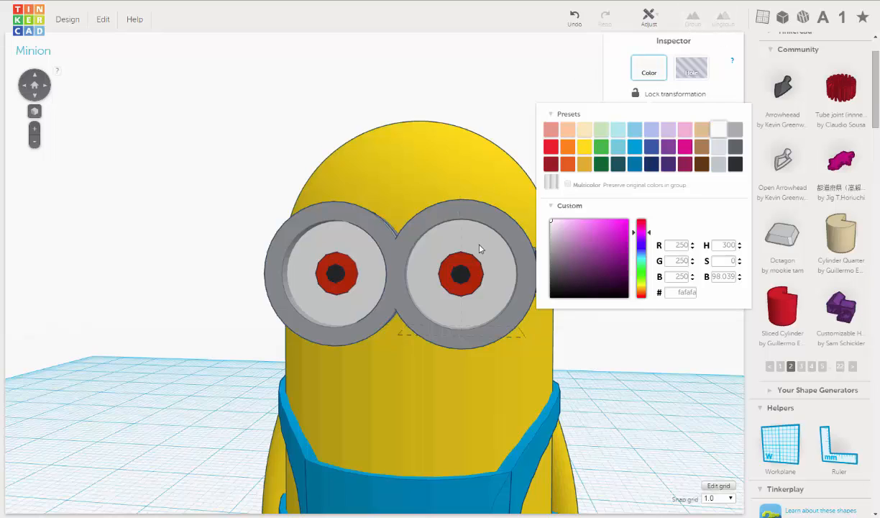
left_click(468, 270)
left_click(465, 279, "shift")
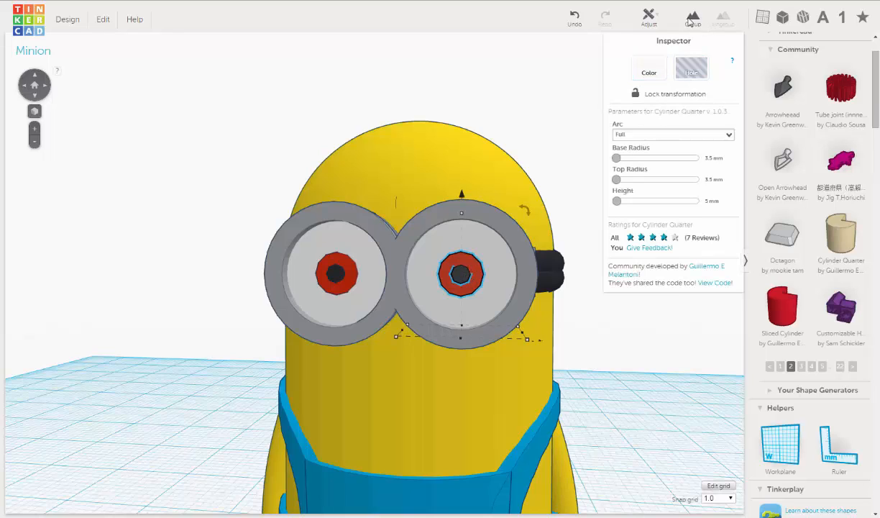
left_click(691, 21)
left_click(645, 72)
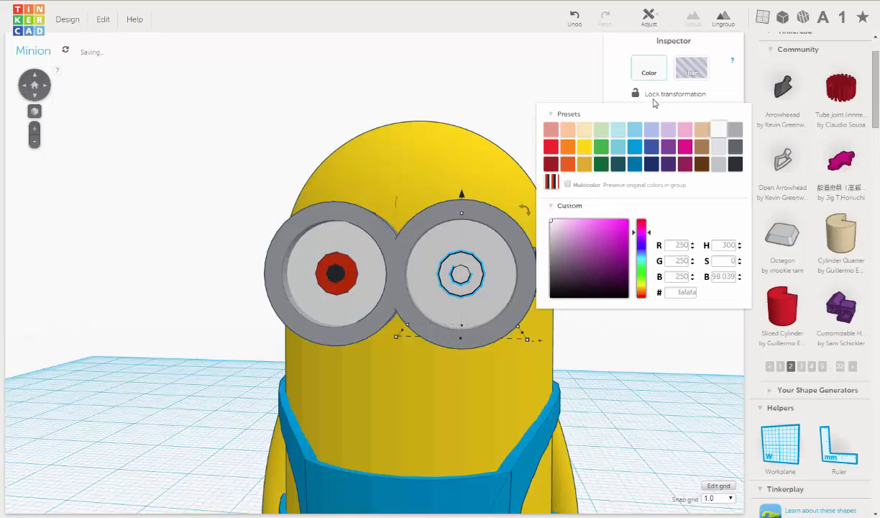
left_click(568, 185)
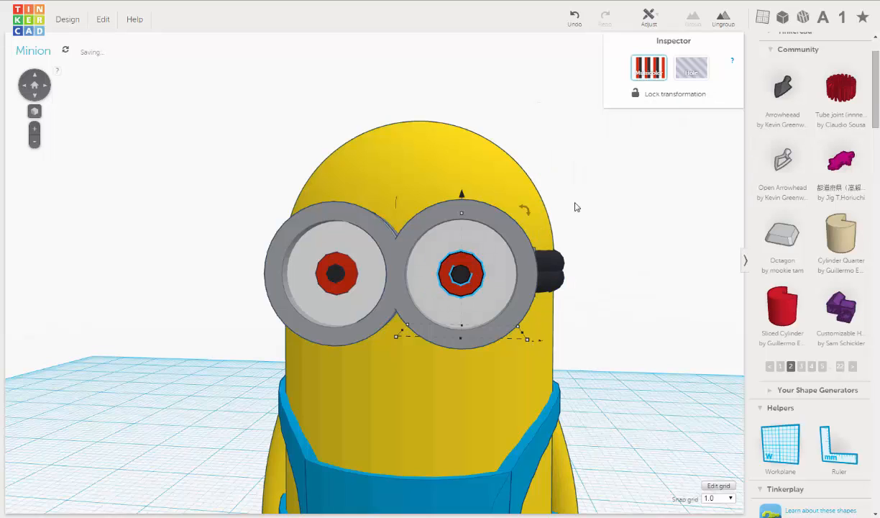
left_click(629, 205)
scroll(629, 204, "down", 5)
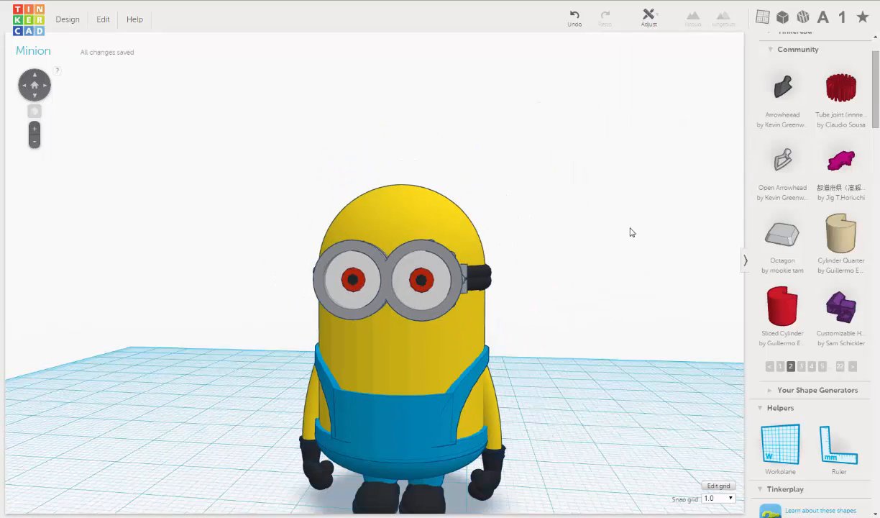
right_click_drag(554, 243, 512, 292)
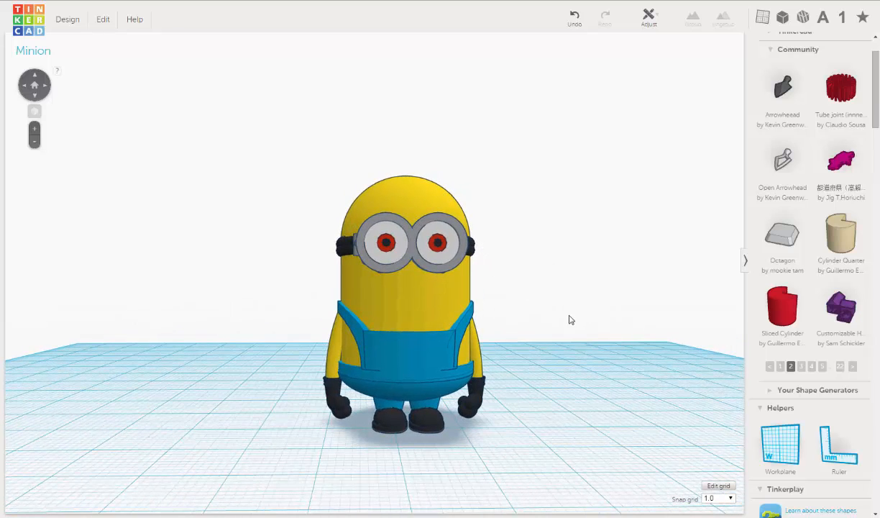